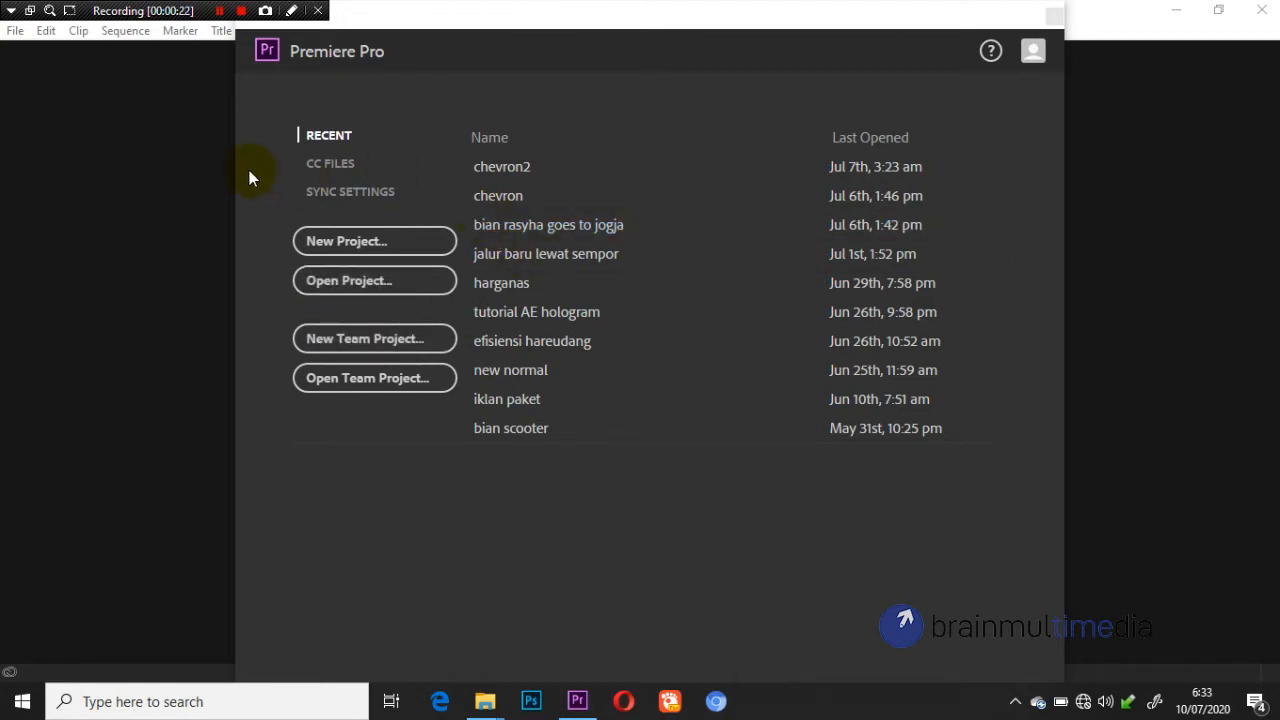
Create a new project named latihan in the Videos\coba cevron folder, with all scratch disks kept as Same as Project
left_click(398, 246)
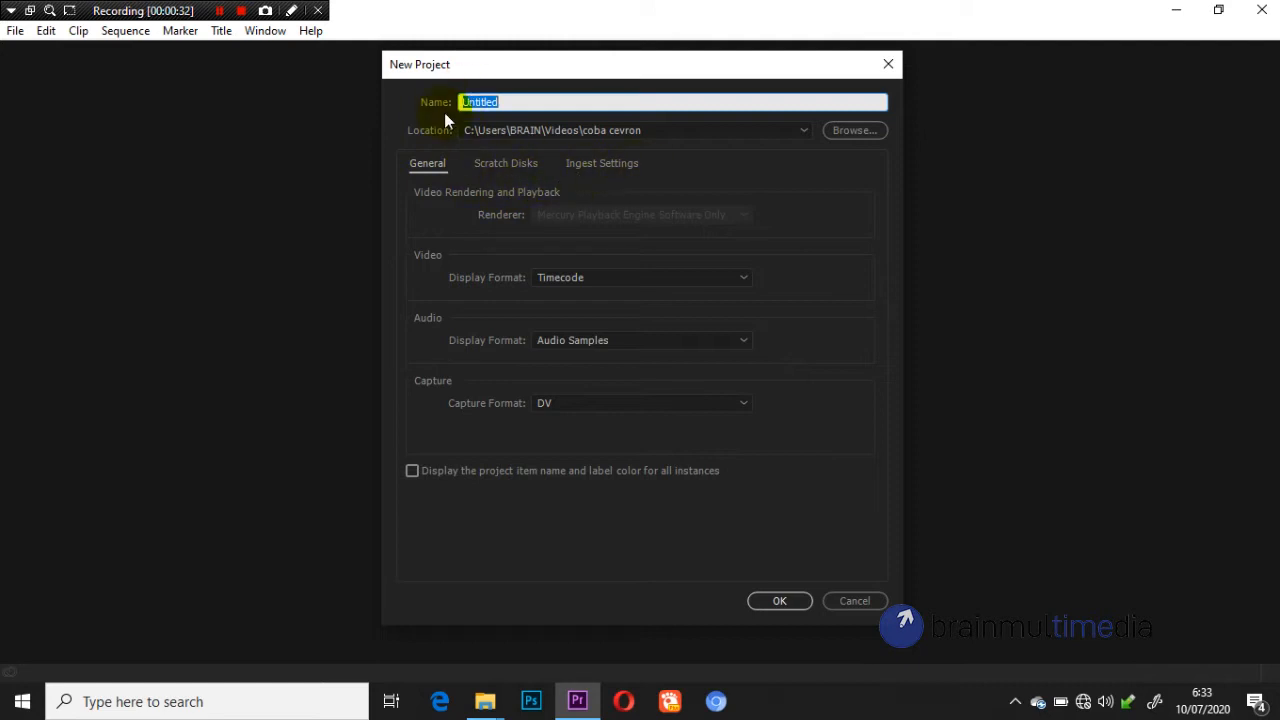
left_click(838, 134)
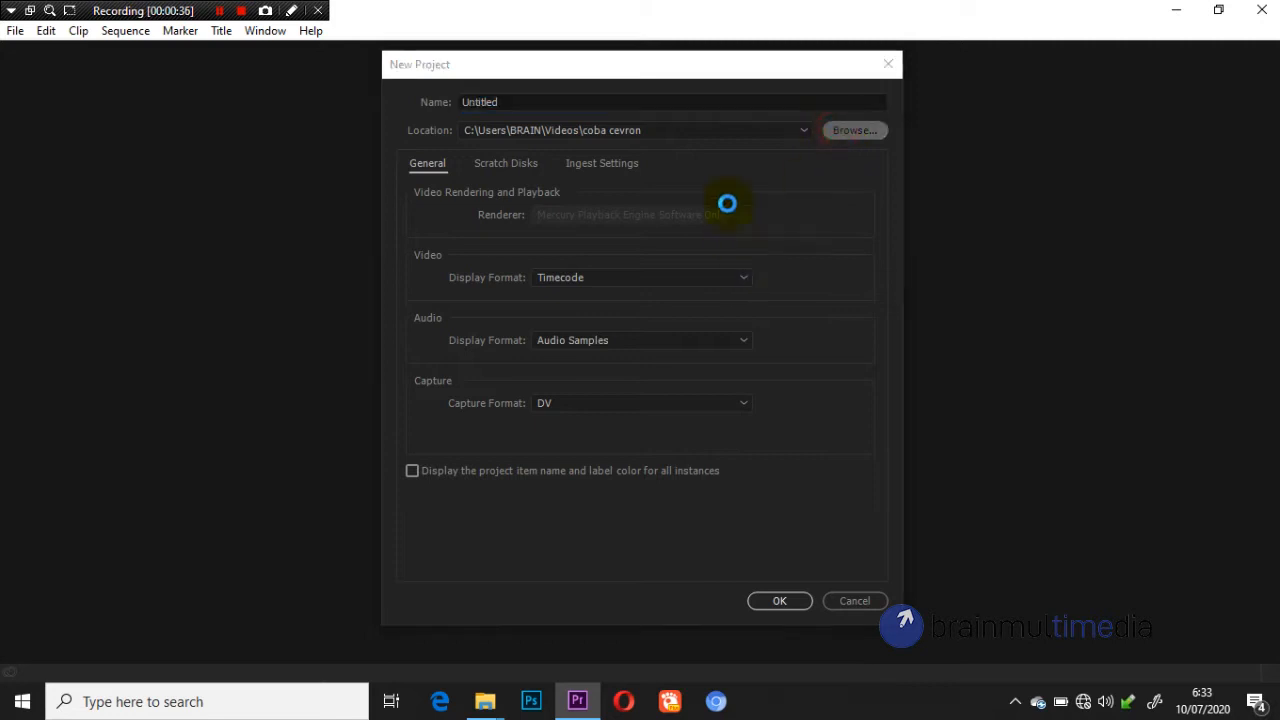
left_click(958, 497)
left_click(523, 101)
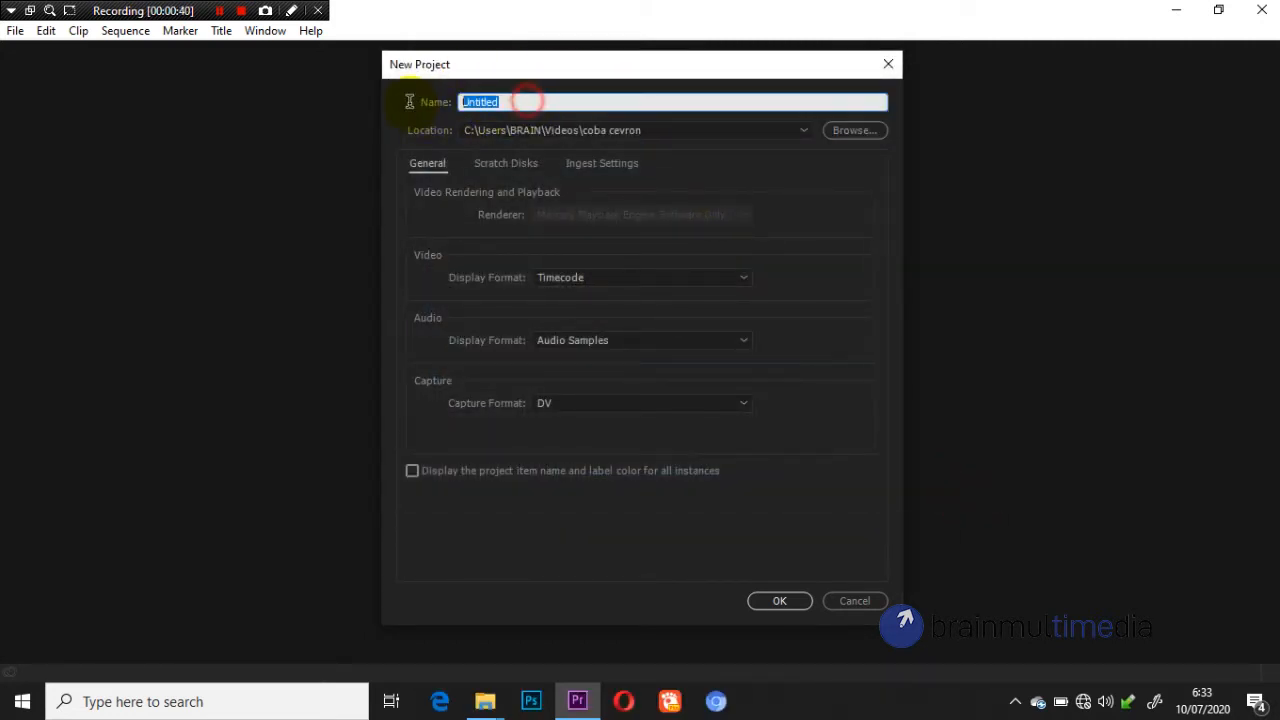
type("latihan")
left_click(526, 167)
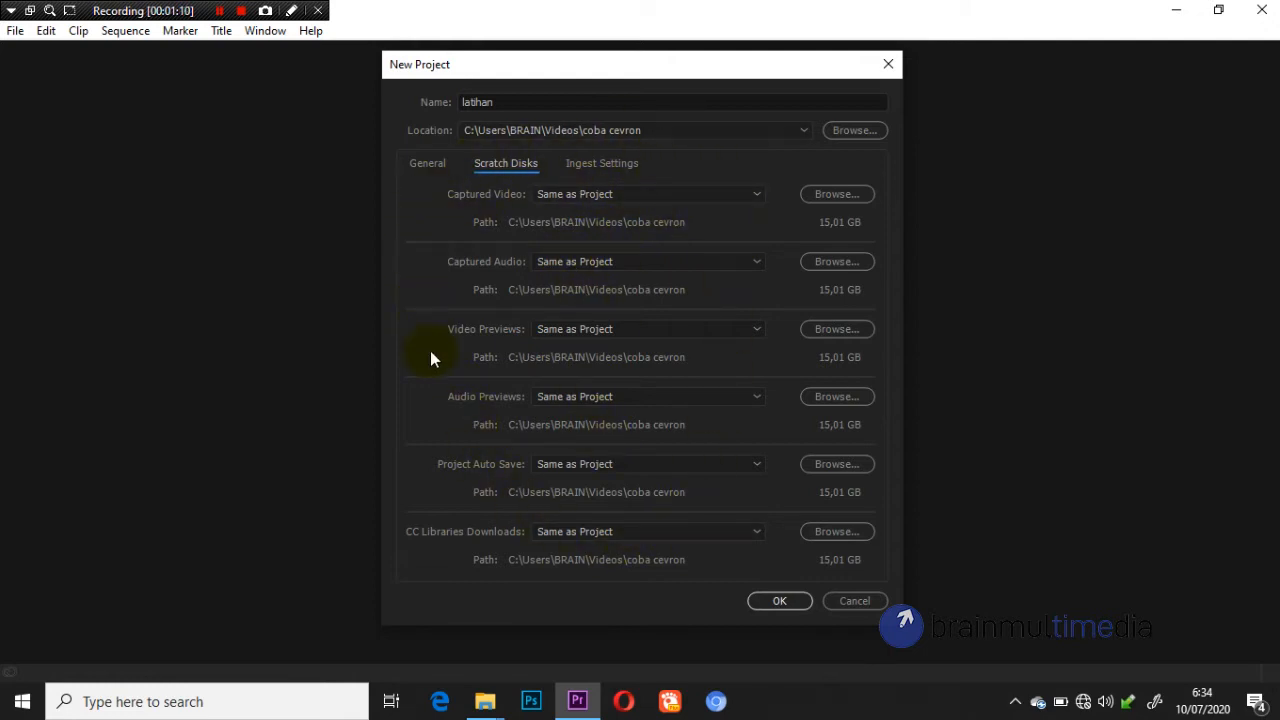
left_click(779, 601)
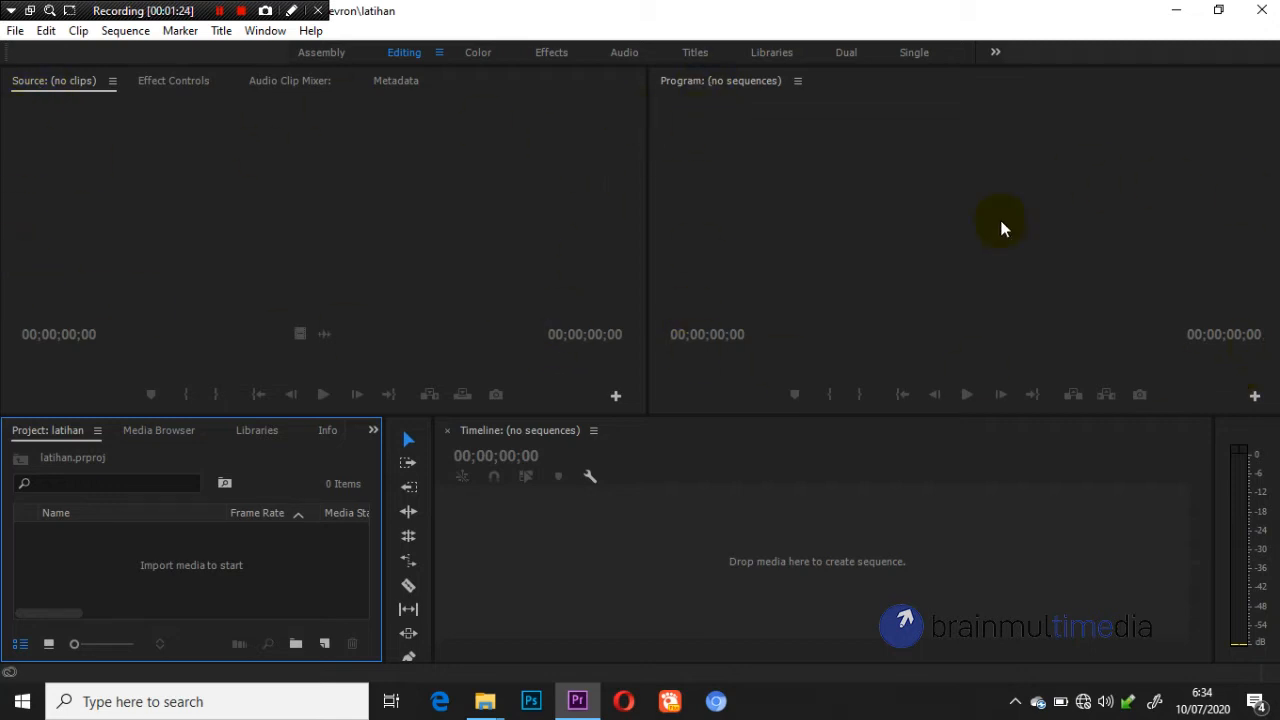
left_click(900, 188)
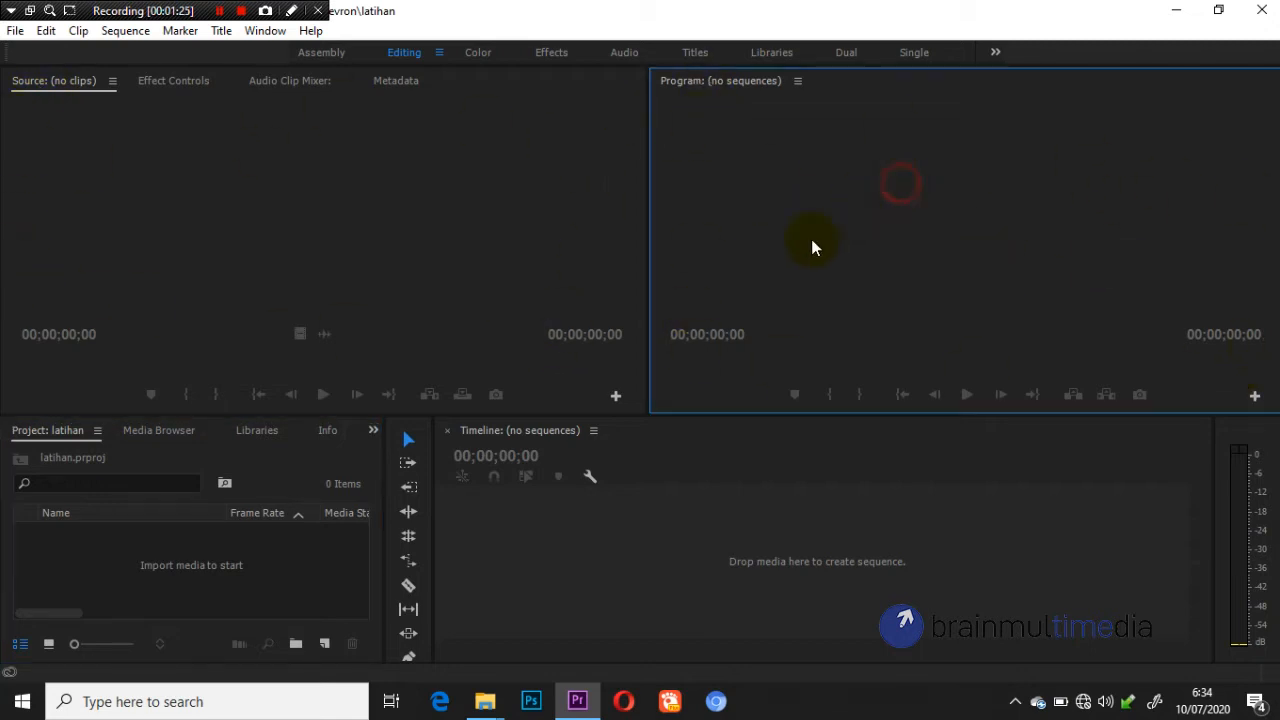
left_click(265, 566)
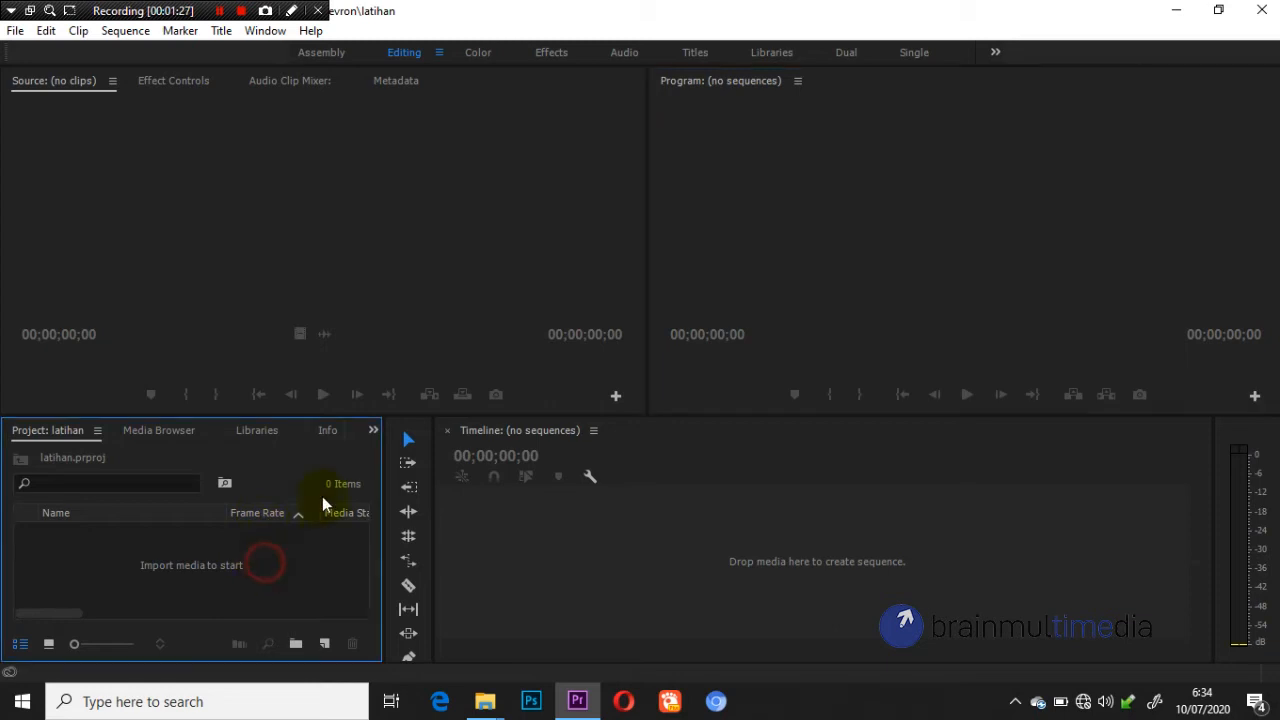
left_click(719, 521)
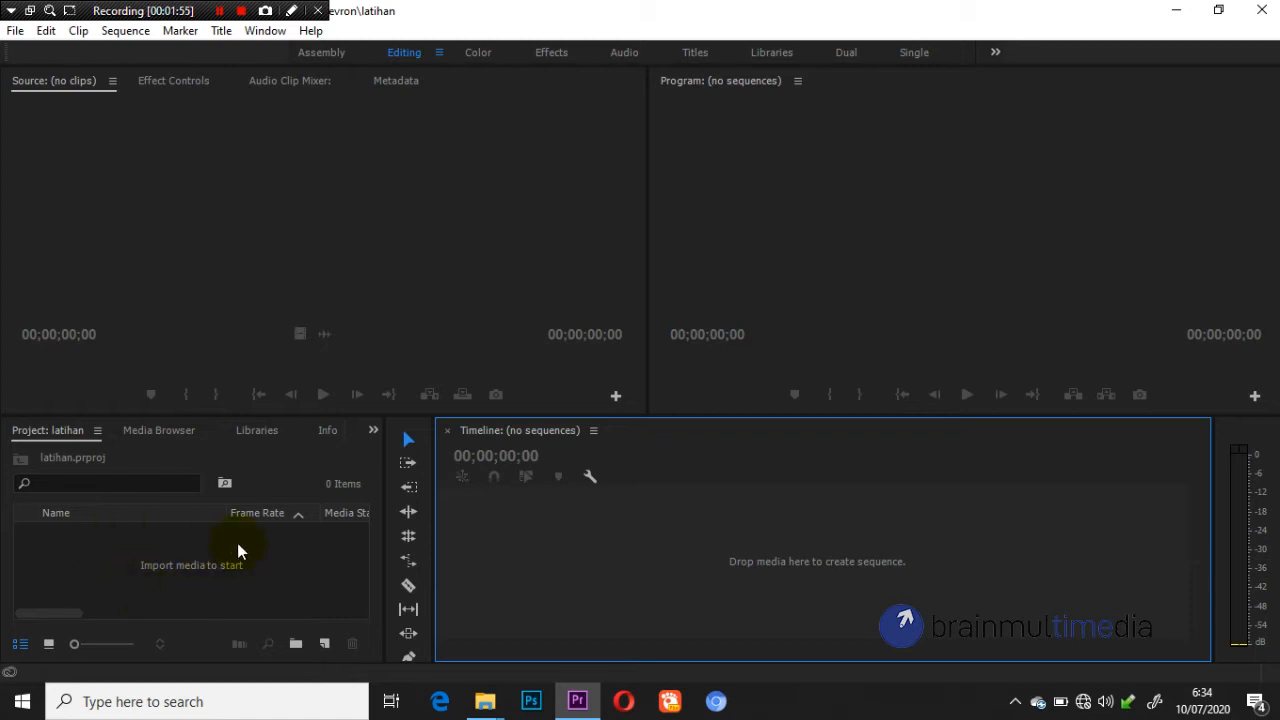
right_click(123, 548)
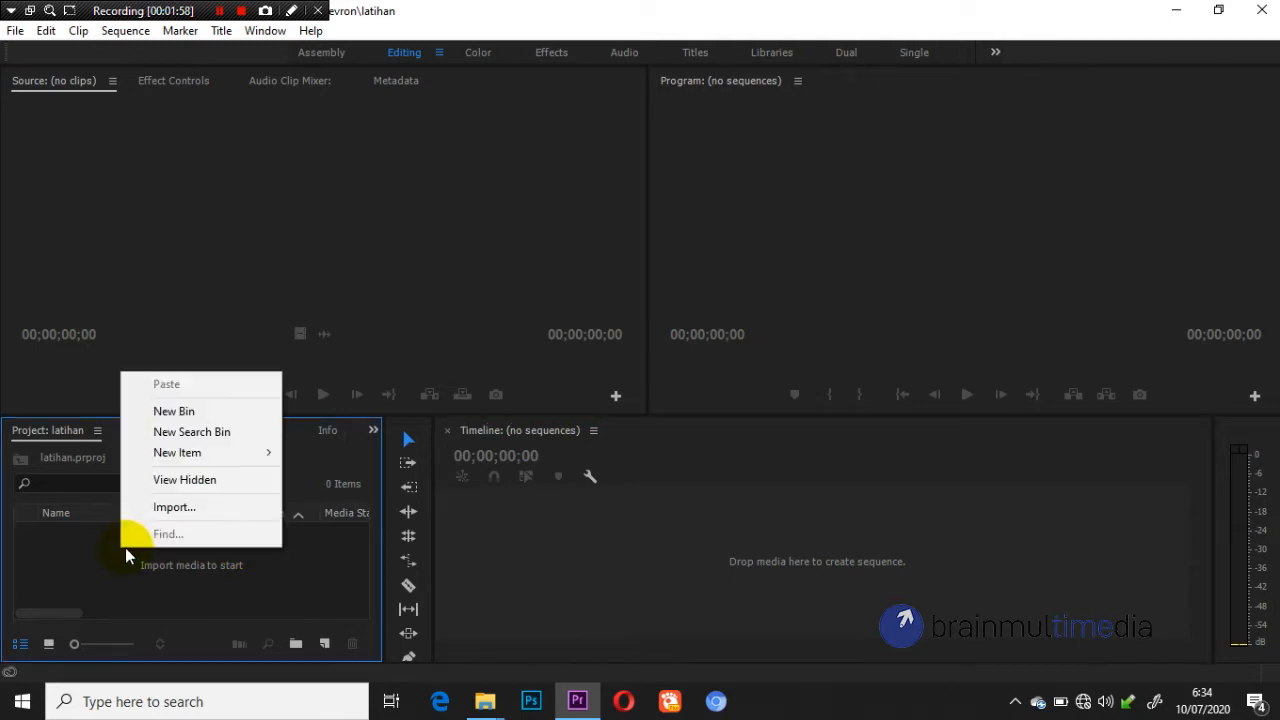
left_click(168, 508)
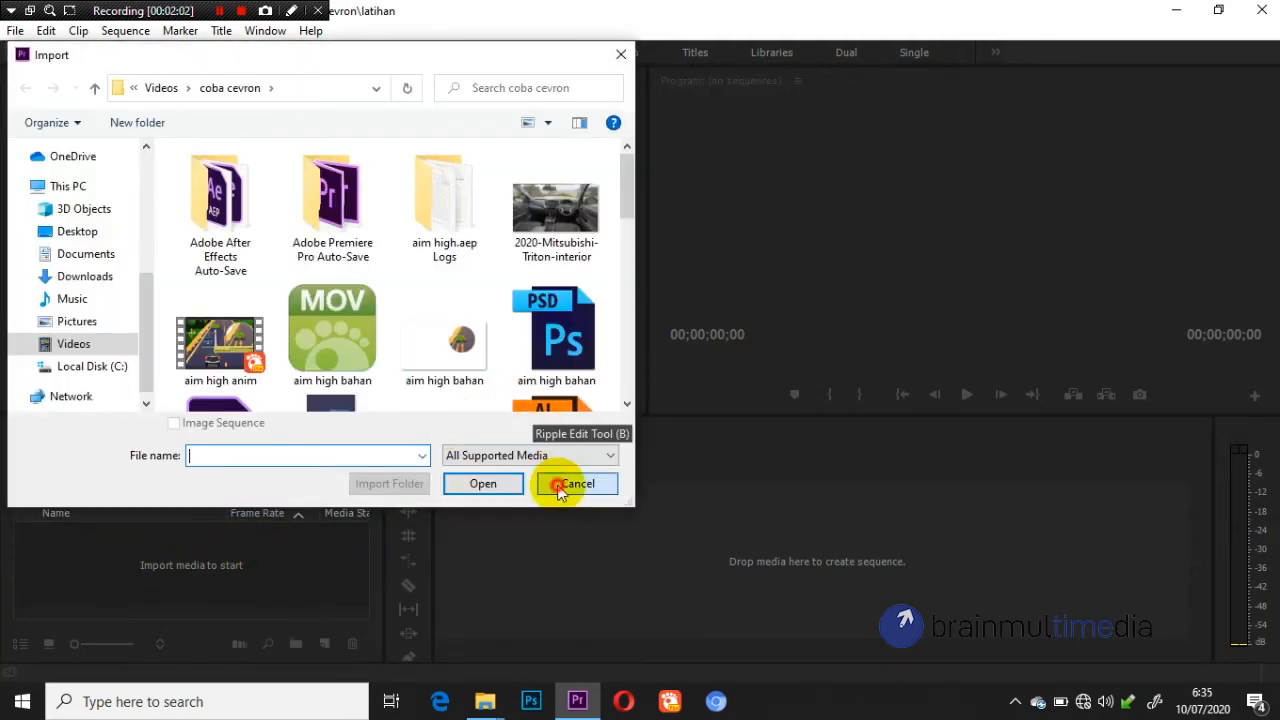
left_click(566, 486)
Import the video clip P9450594 from the efisiensi corona folder inside Videos into the project
left_click(120, 549)
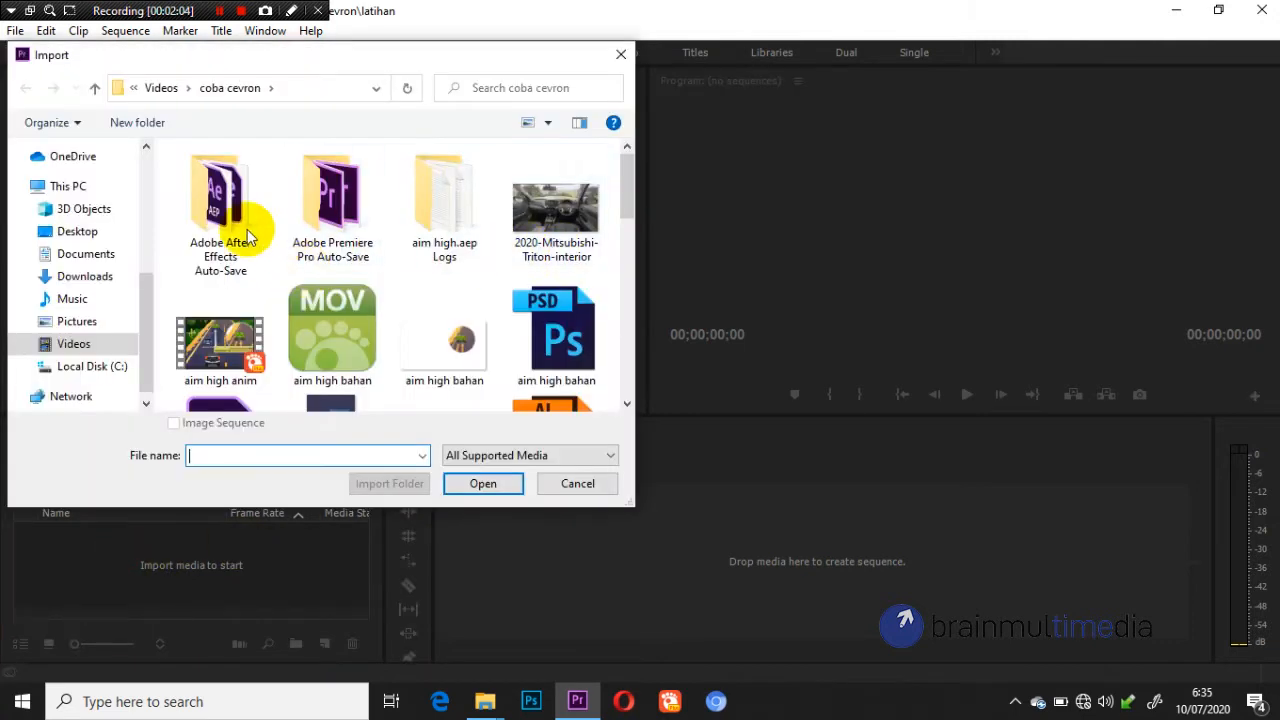
left_click(105, 343)
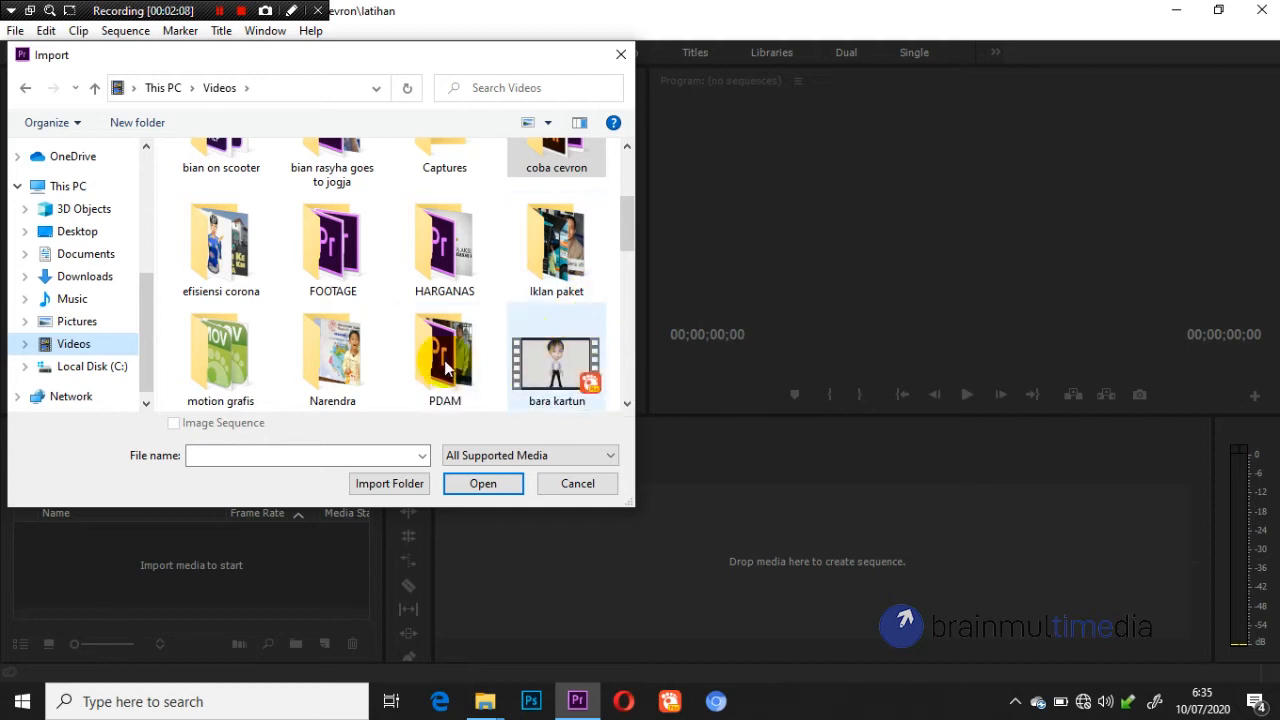
scroll(428, 367, "down", 2)
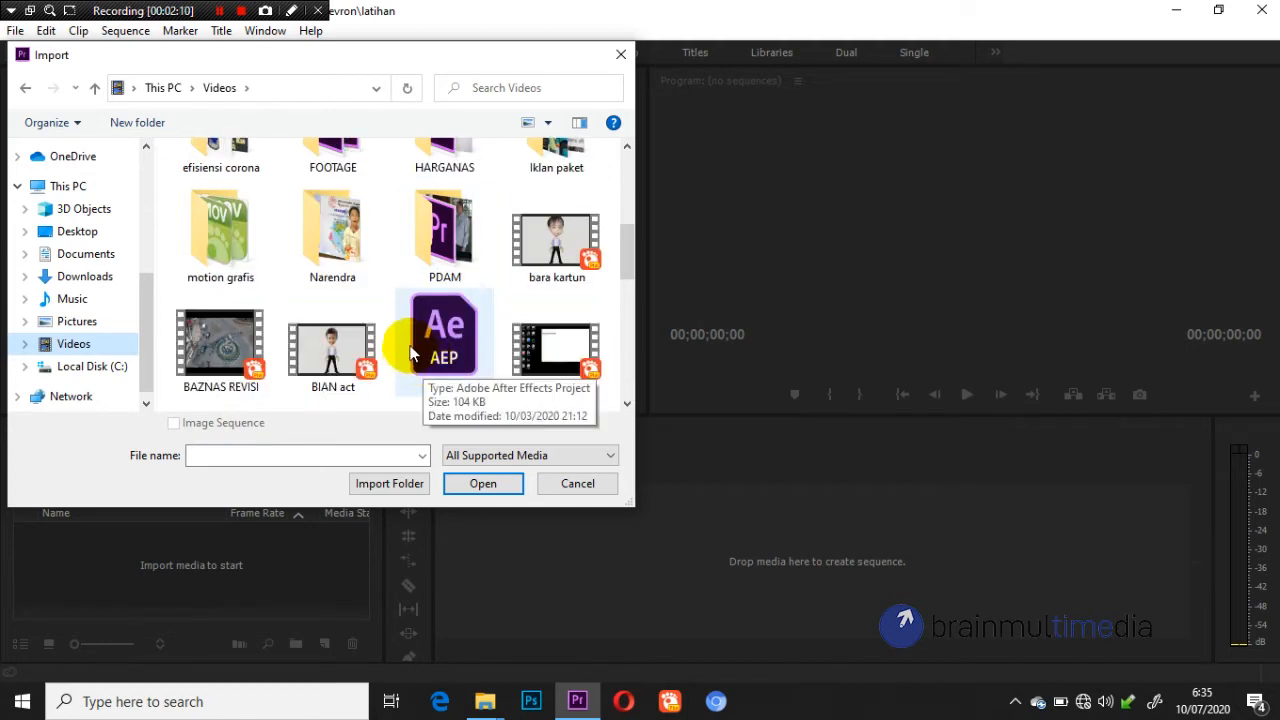
scroll(446, 337, "up", 1)
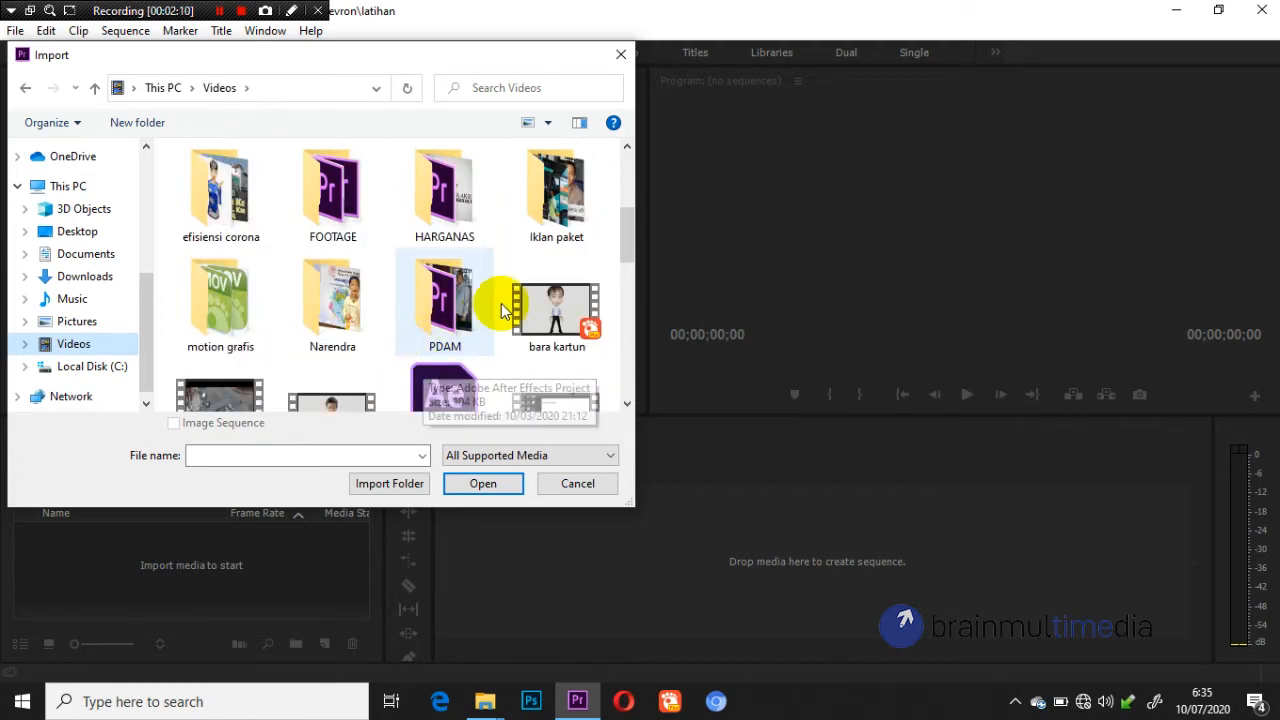
double_click(220, 195)
scroll(495, 285, "down", 8)
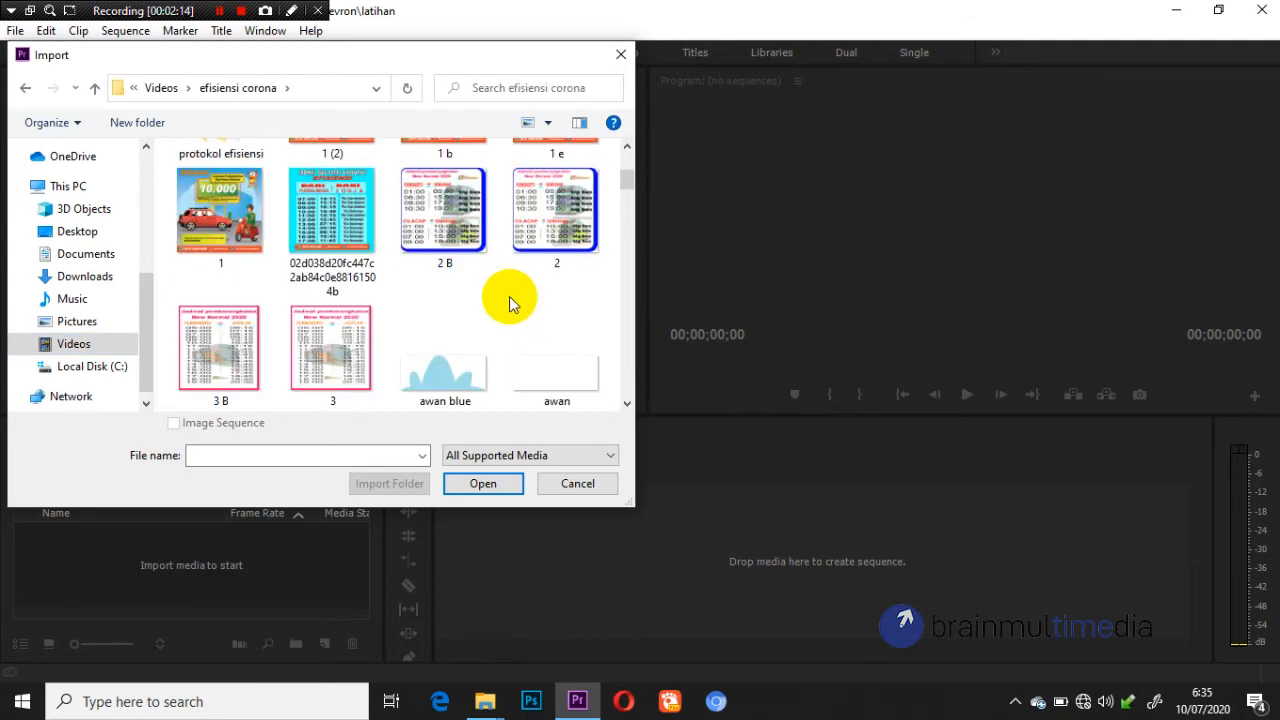
scroll(507, 299, "down", 10)
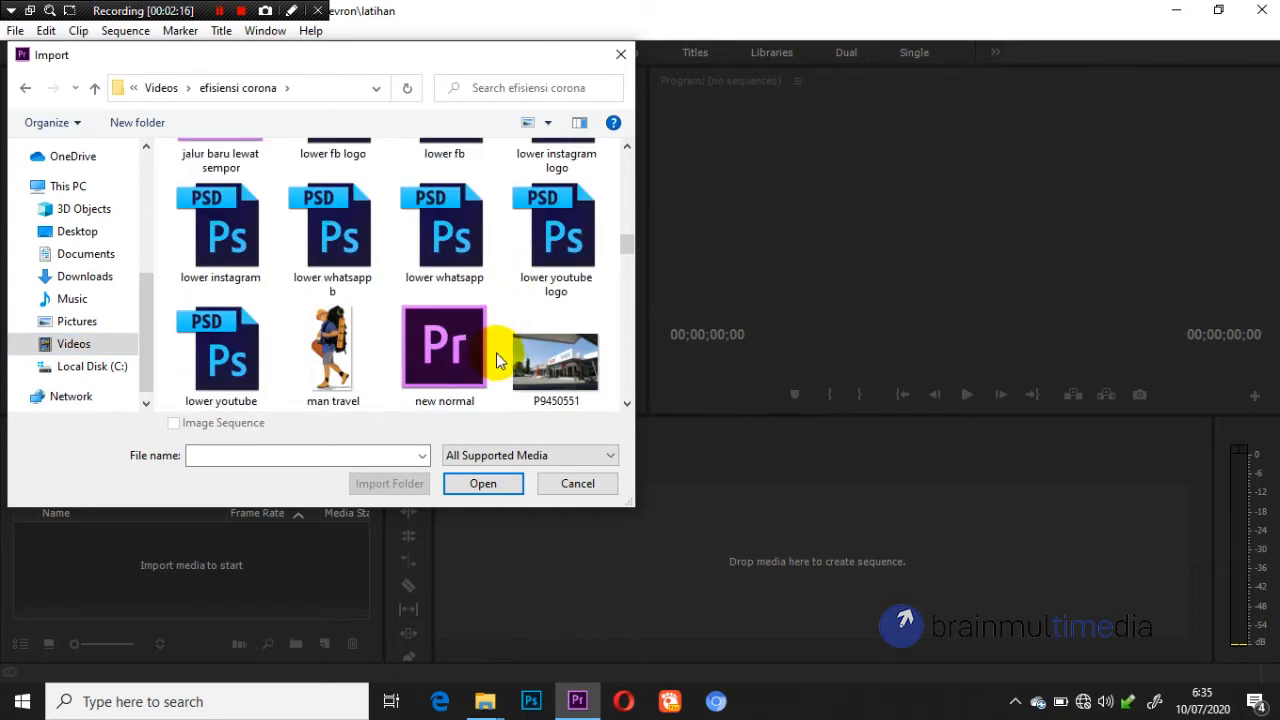
scroll(525, 345, "down", 5)
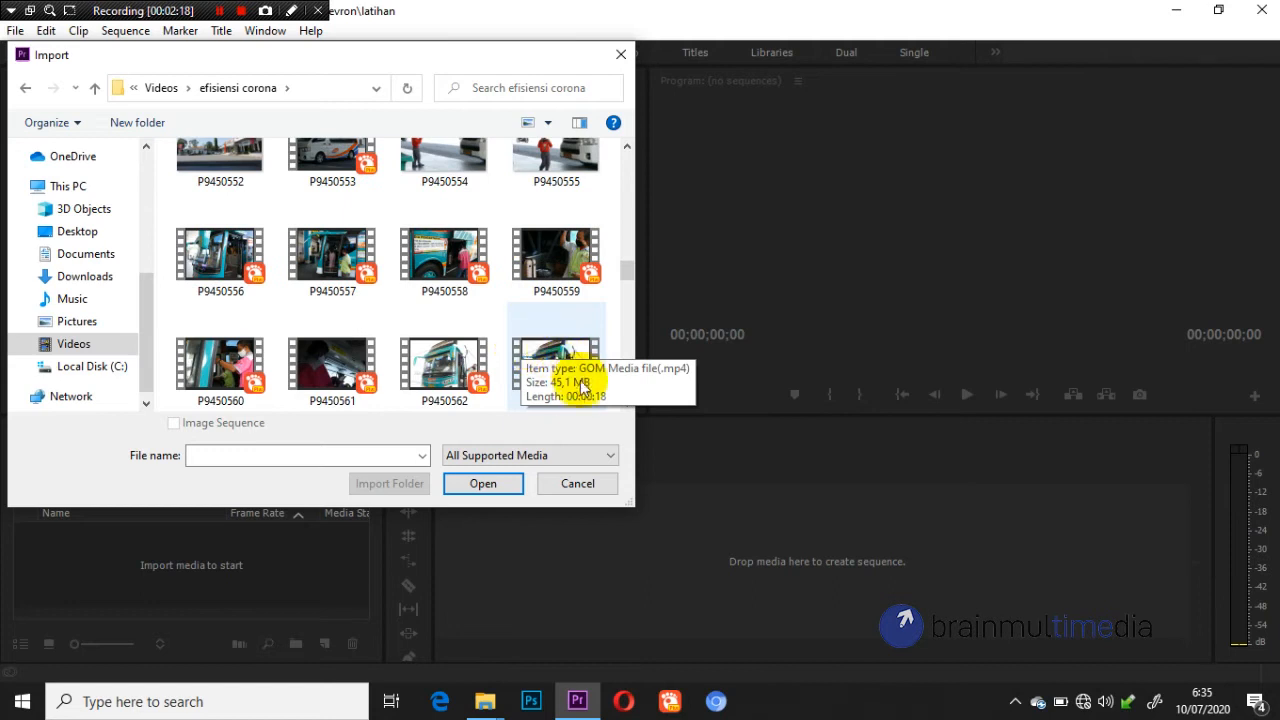
scroll(541, 343, "down", 6)
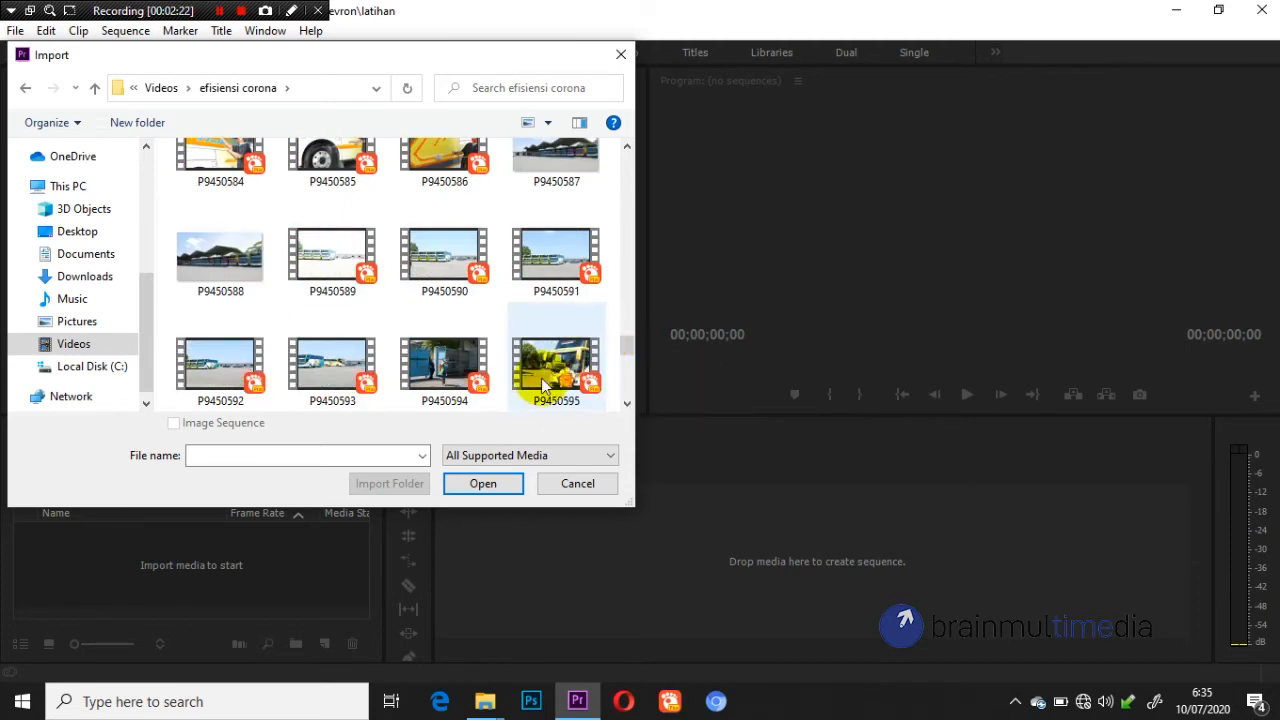
left_click(467, 370)
double_click(467, 370)
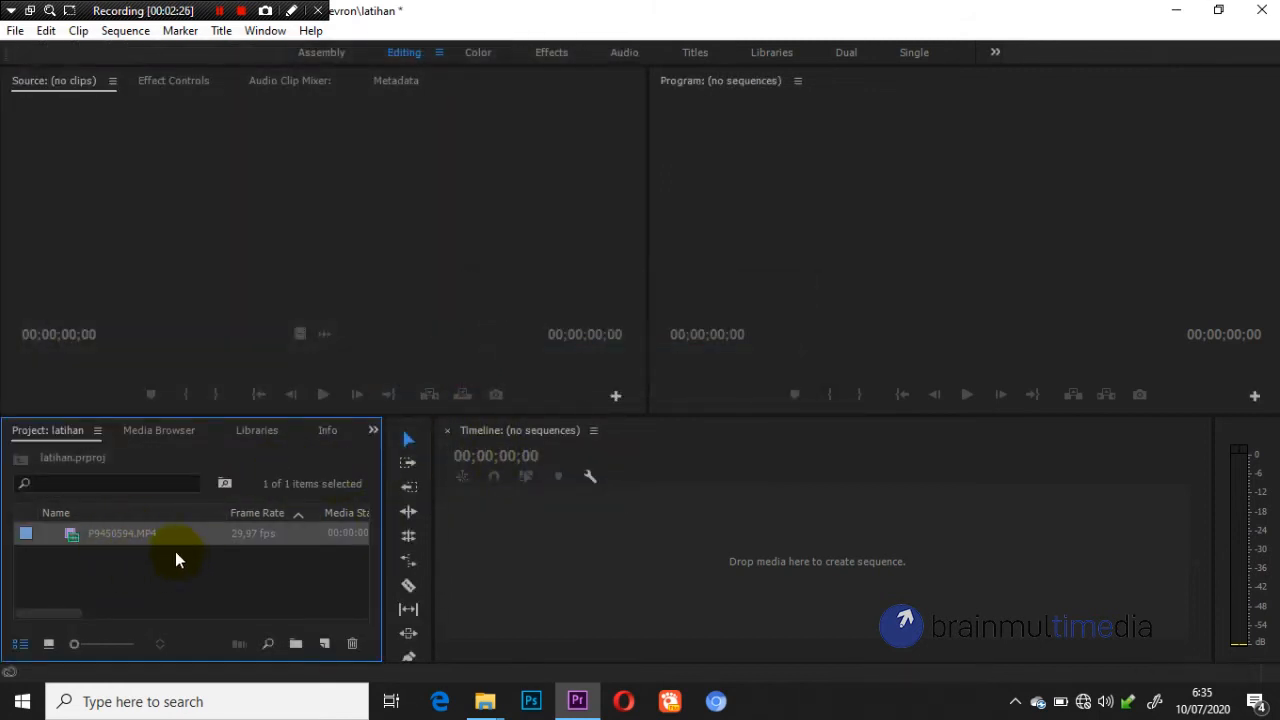
Open P9450594.MP4 in the Source monitor and move its playhead through the clip to 00:00:01:26
double_click(70, 541)
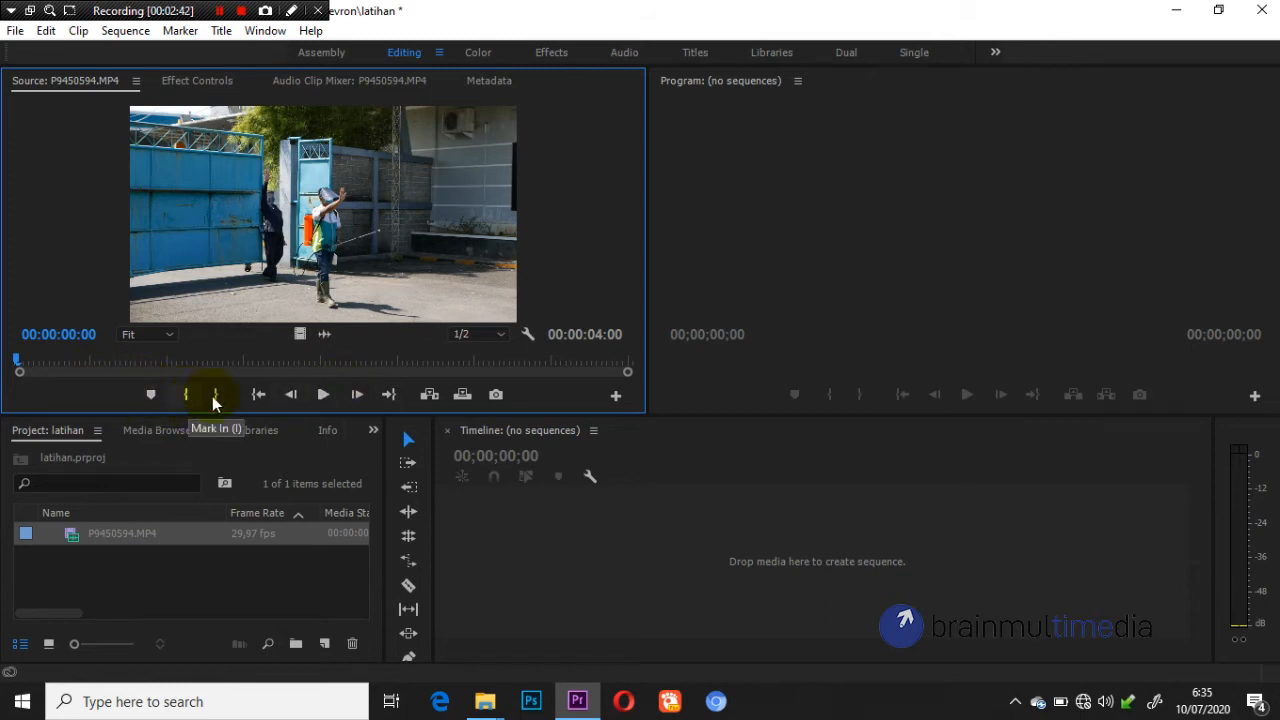
mouse_move(29, 366)
left_mouse_down()
mouse_move(86, 363)
mouse_move(19, 363)
left_mouse_up()
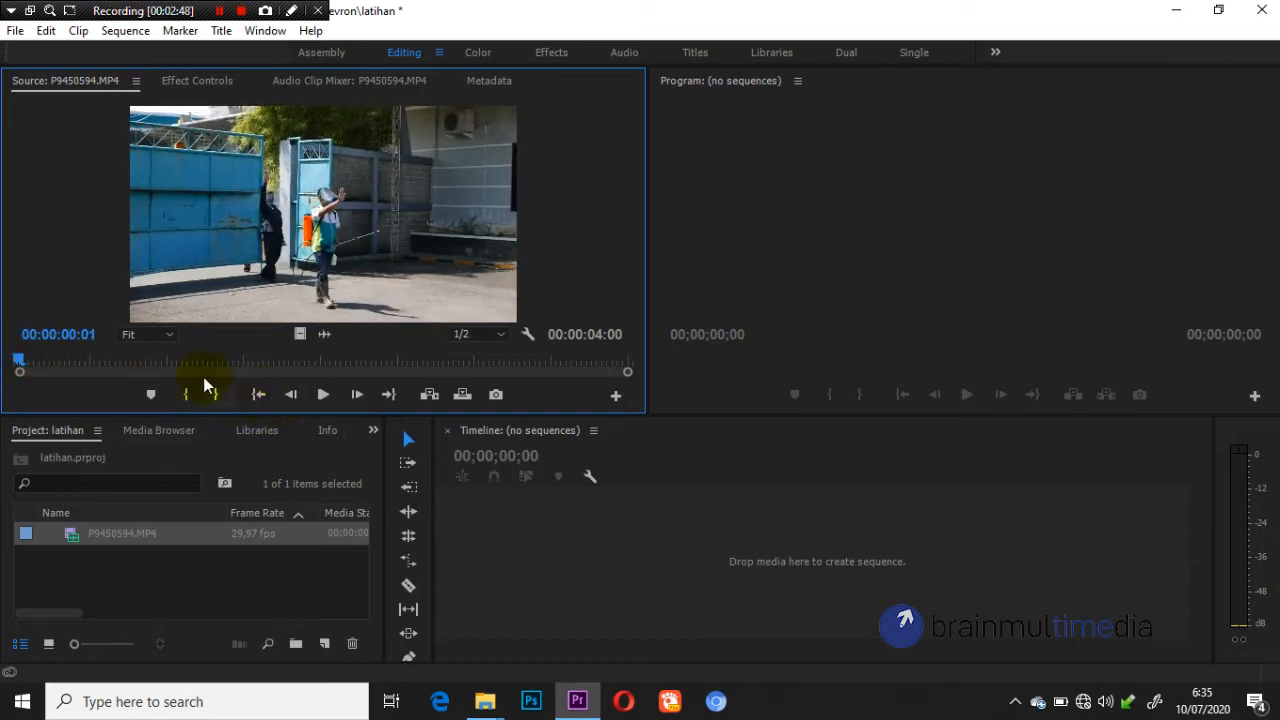
left_click(90, 363)
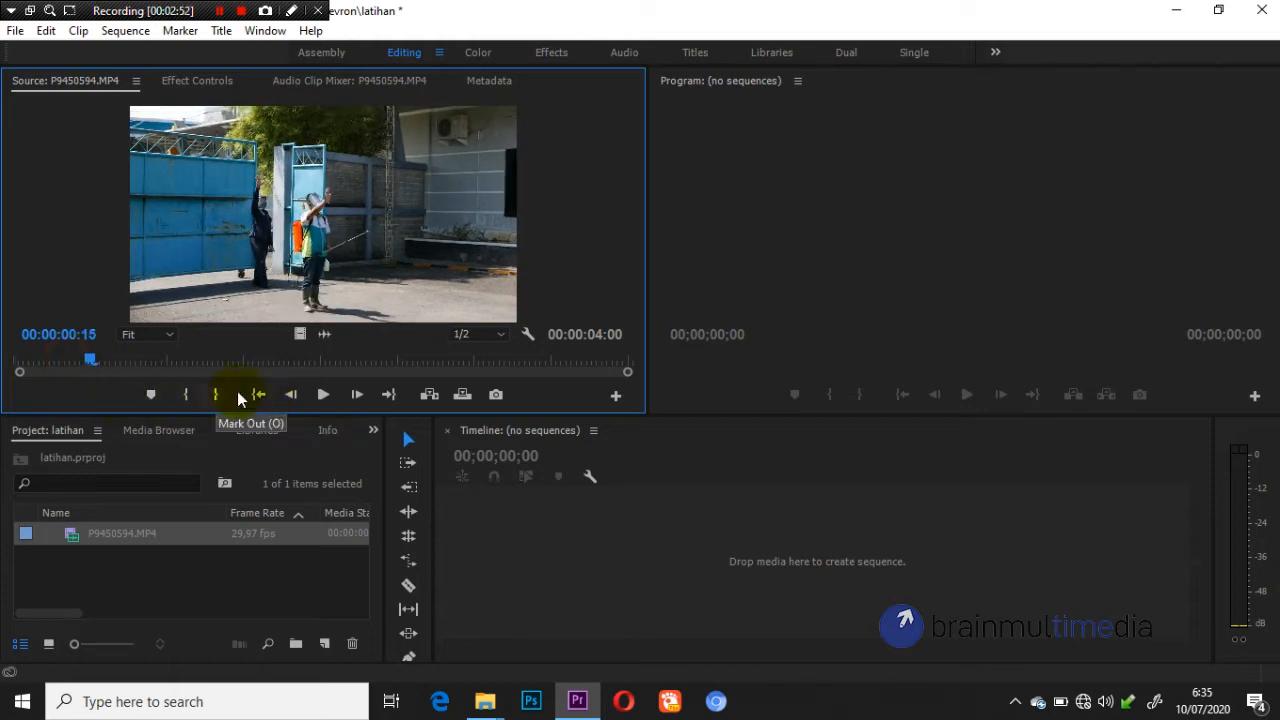
left_click(300, 364)
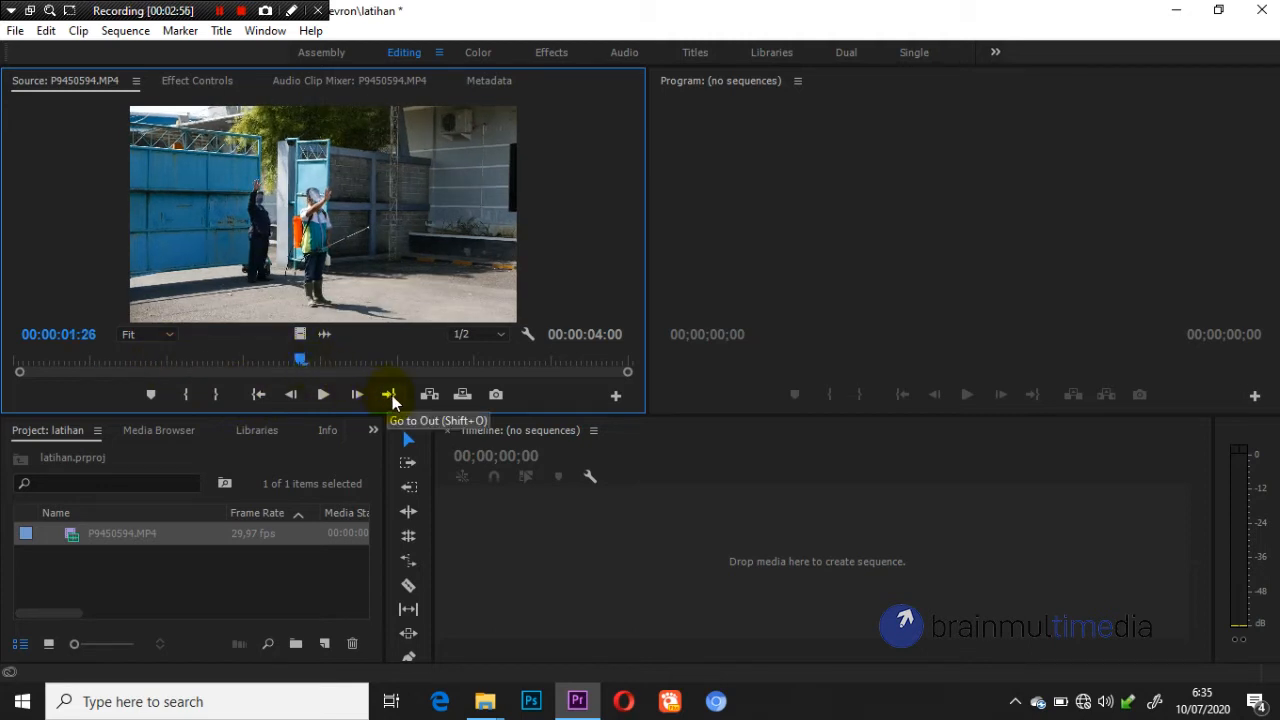
Step backward frame by frame through the source clip, first to 00:00:01:16 and again near the clip's start
left_click(291, 395)
left_click(291, 395)
triple_click(291, 395)
triple_click(291, 395)
double_click(291, 395)
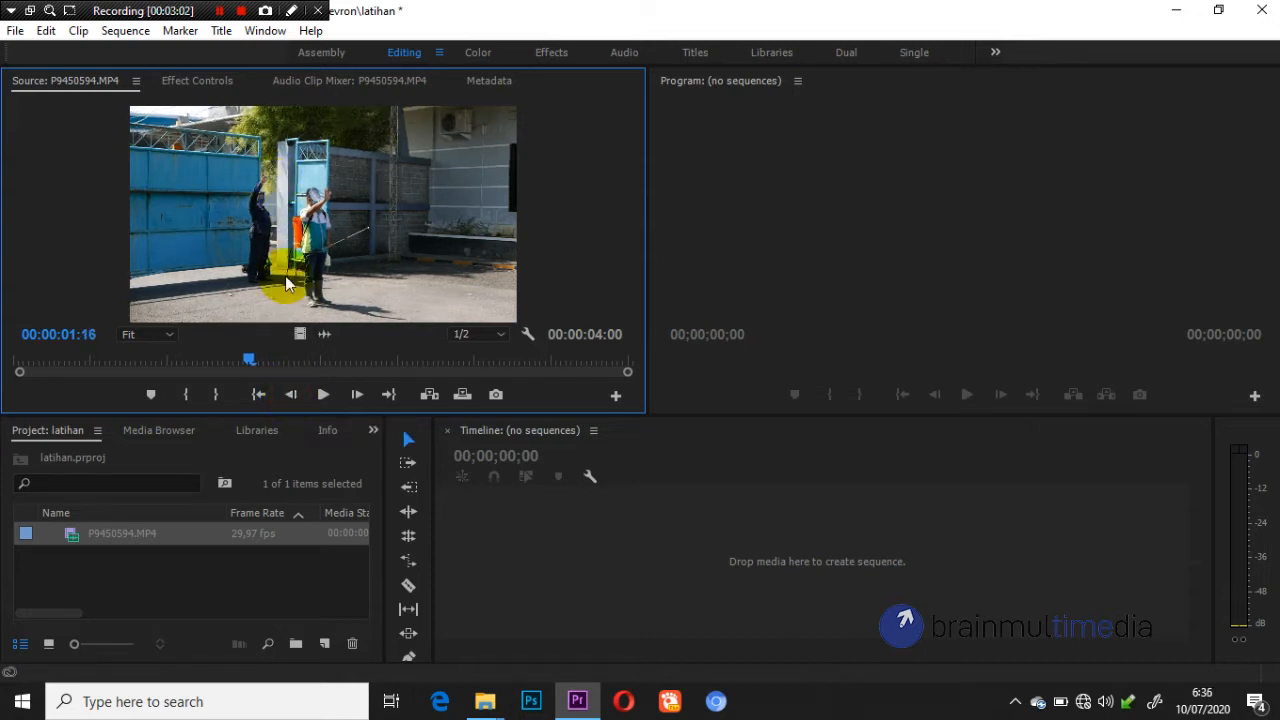
left_click_drag(248, 358, 66, 351)
left_click(291, 395)
left_click(287, 395)
left_click(287, 395)
left_click(287, 395)
left_click(287, 395)
Play the source clip, stop it, and step forward frame by frame to 00:00:01:14
left_click(322, 396)
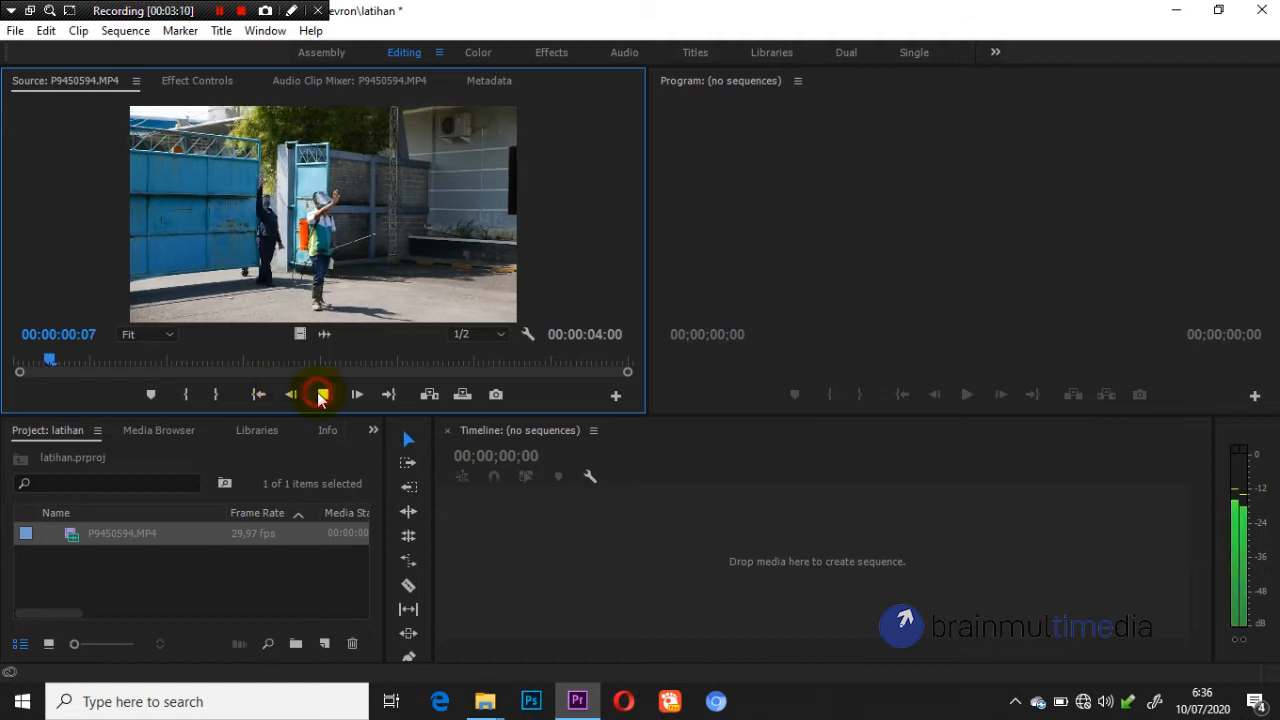
left_click(323, 396)
left_click(358, 396)
left_click(358, 396)
left_click(358, 396)
left_click(358, 396)
left_click(358, 396)
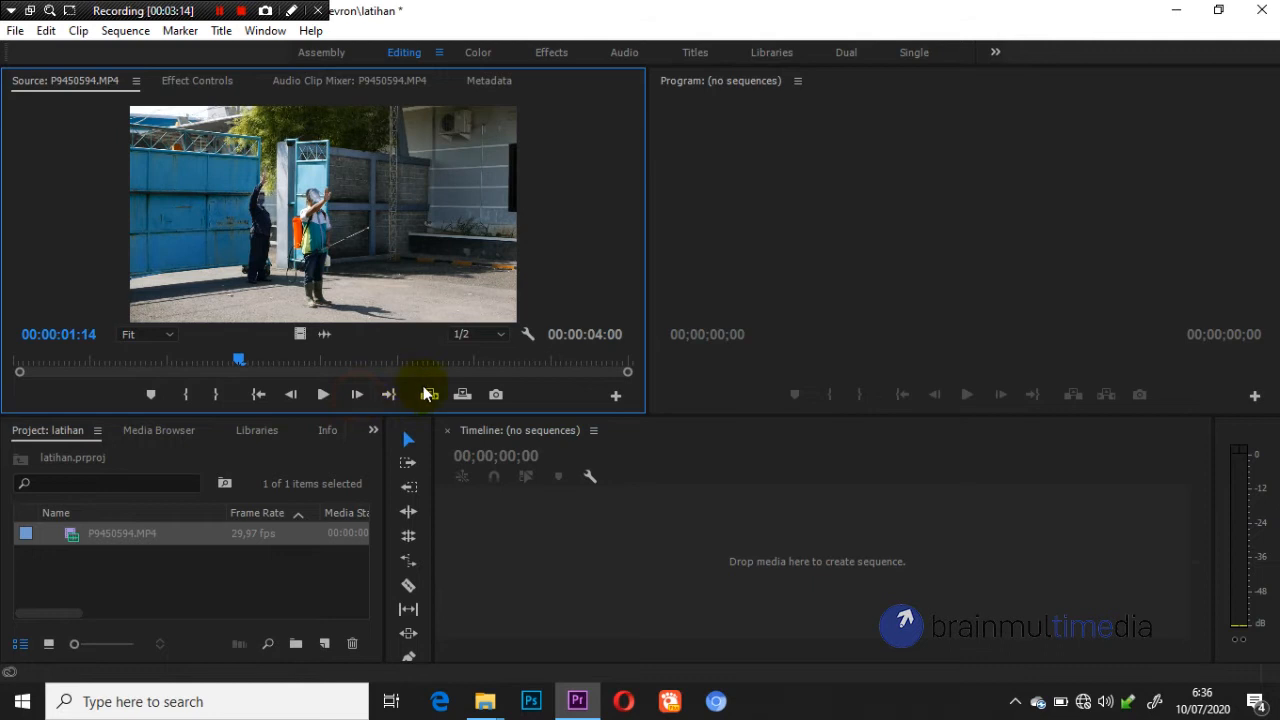
Try to export the source frame at 00:00:01:20 as a PNG still image
left_click_drag(242, 364, 265, 368)
left_click(496, 394)
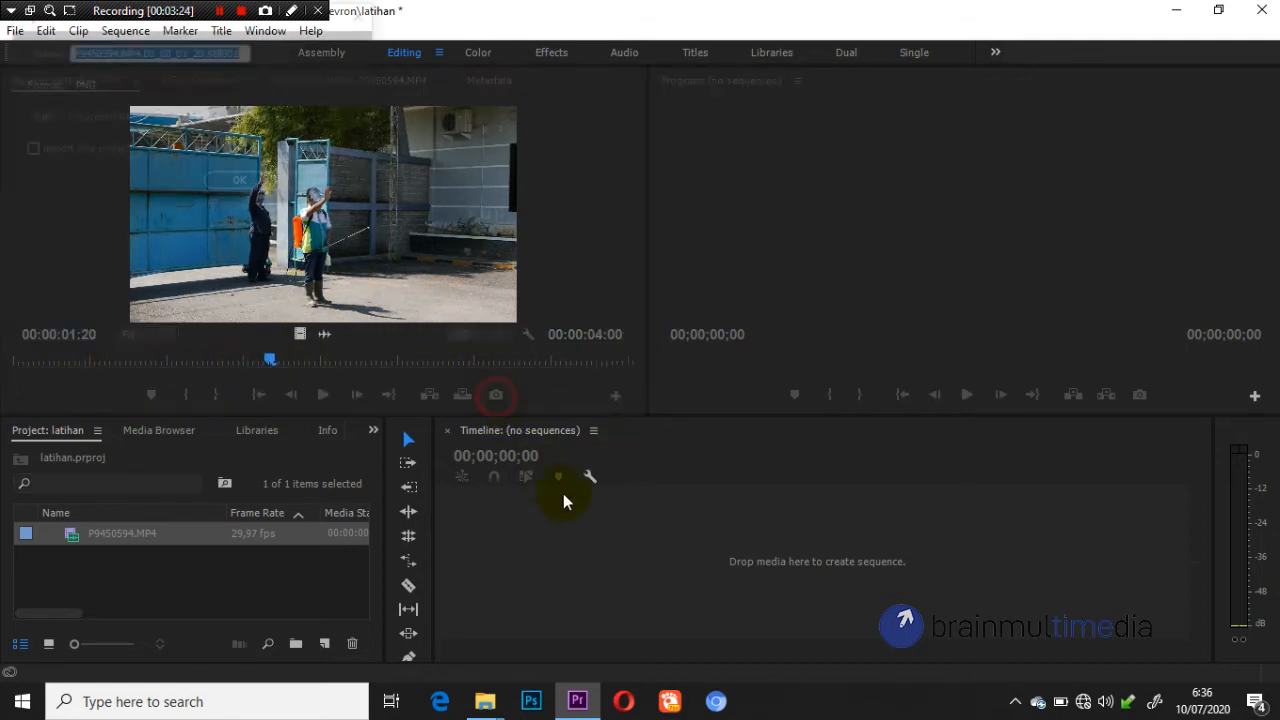
left_click_drag(346, 22, 643, 282)
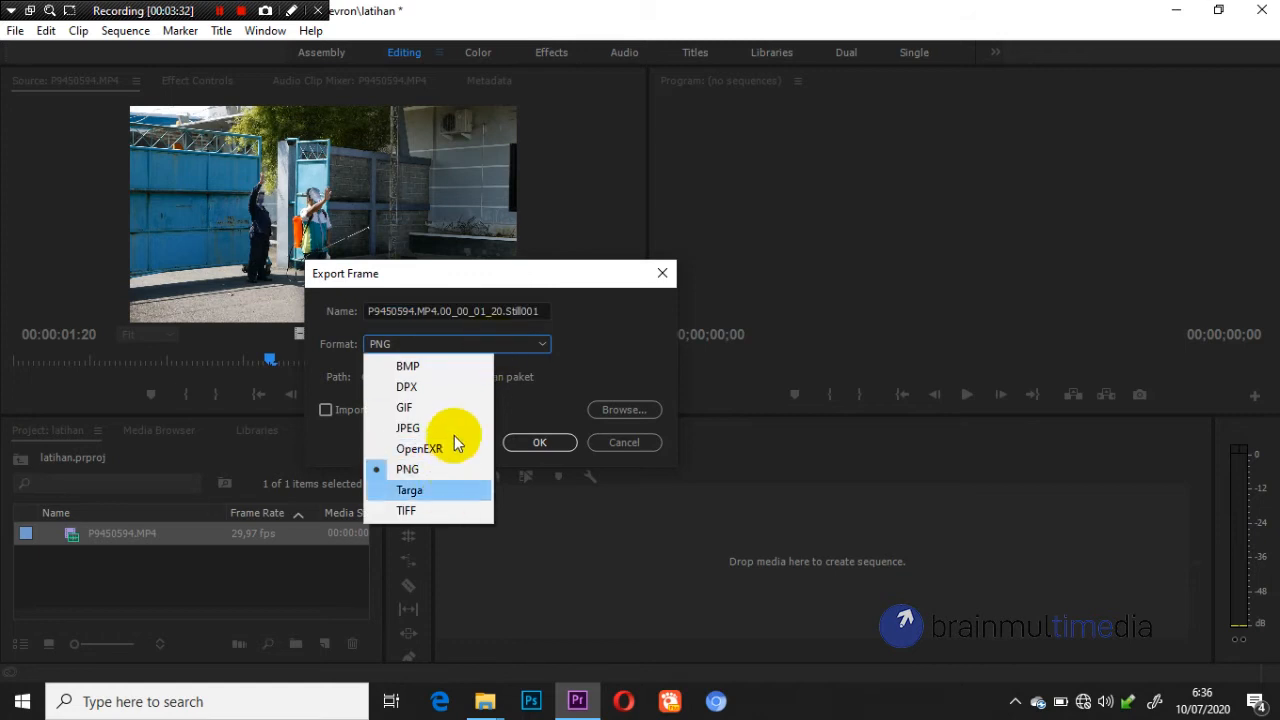
left_click(614, 340)
left_click(468, 345)
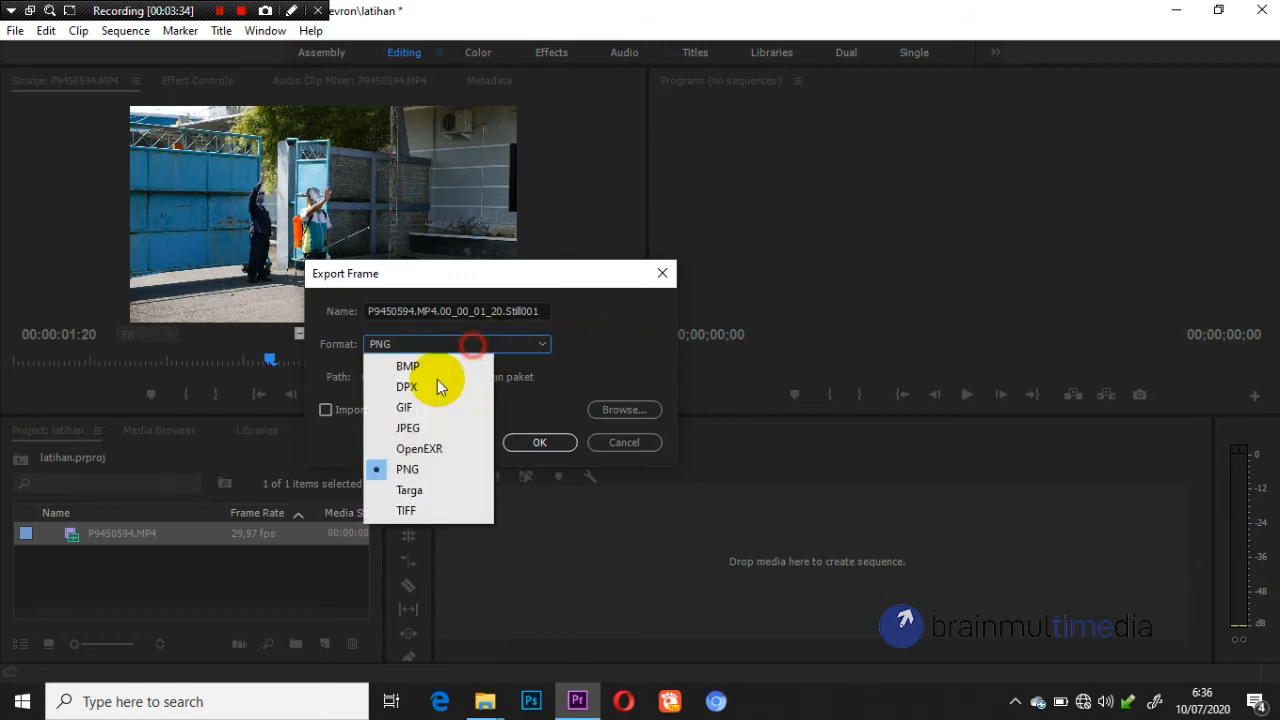
left_click(592, 352)
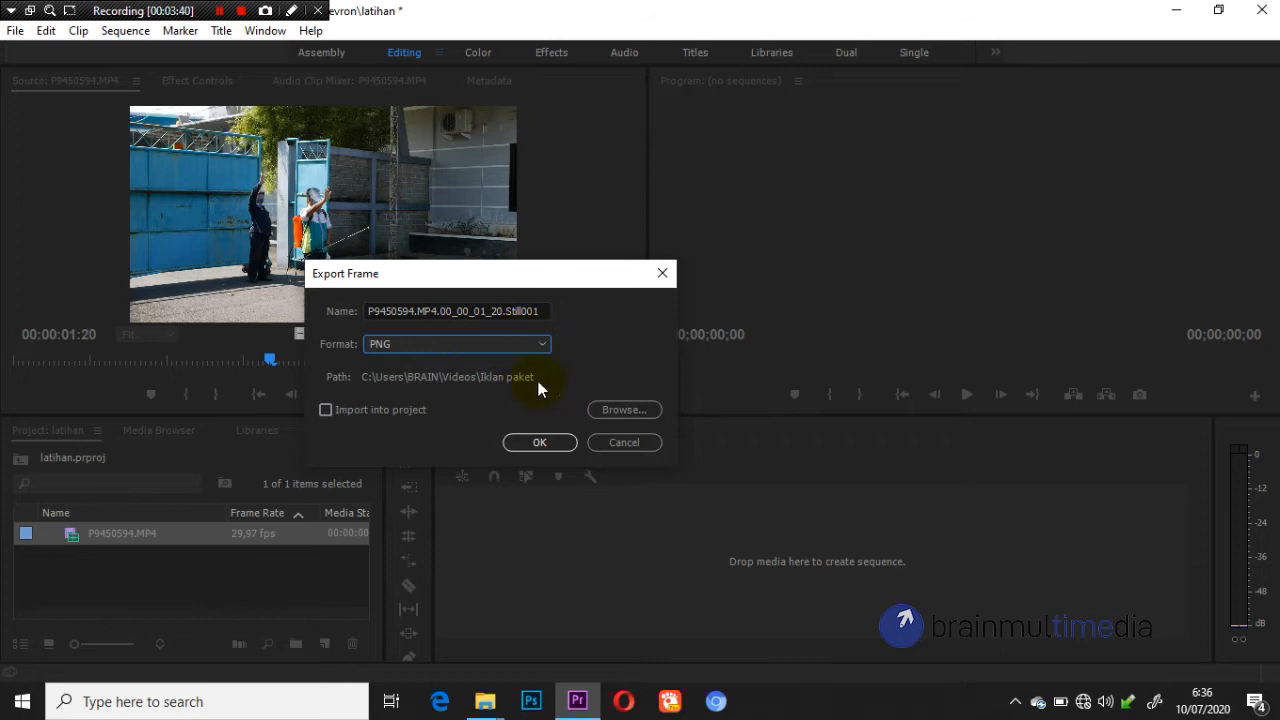
left_click(553, 442)
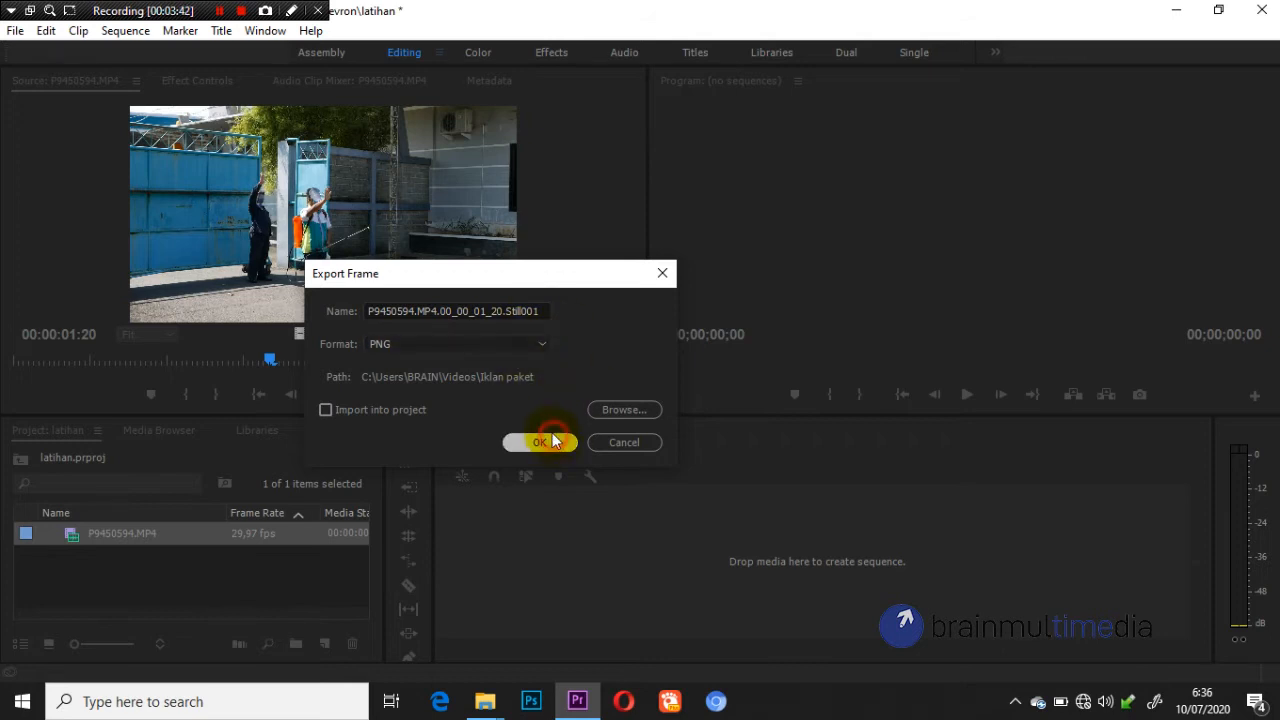
left_click(615, 443)
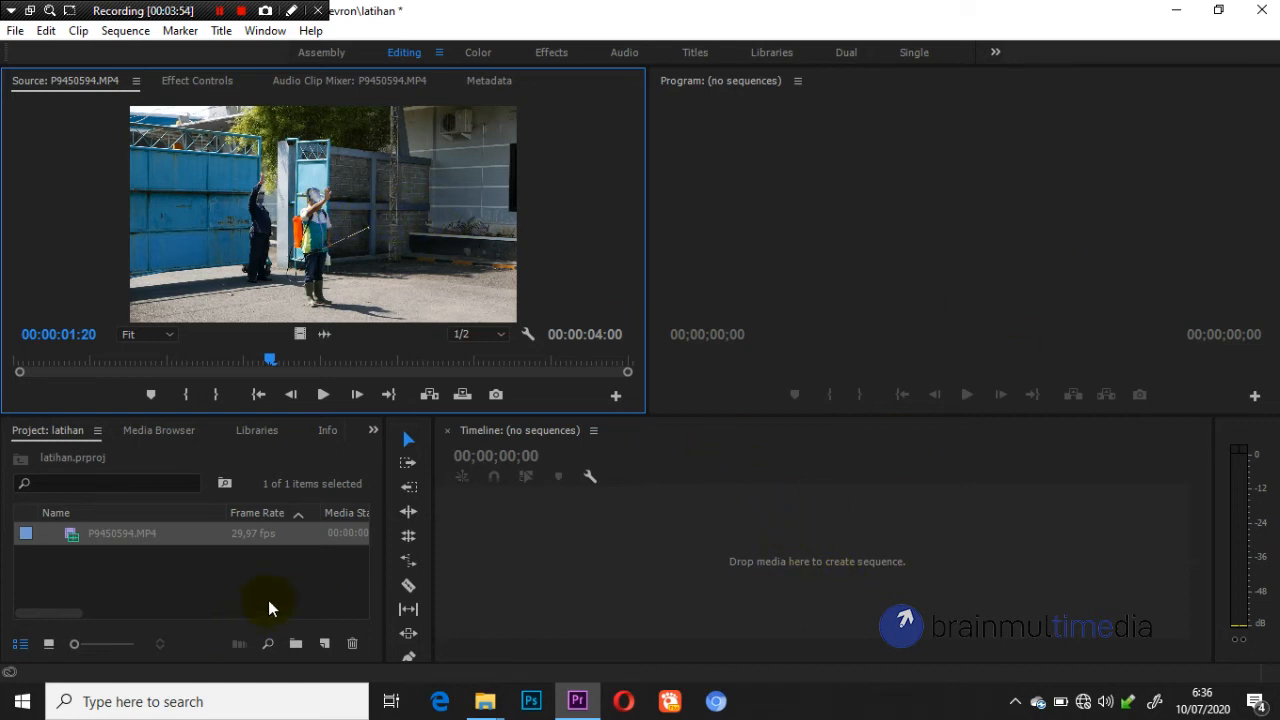
Select P9450594.MP4 in the project and move its Source monitor playhead back to 00:00:00:03
left_click(223, 564)
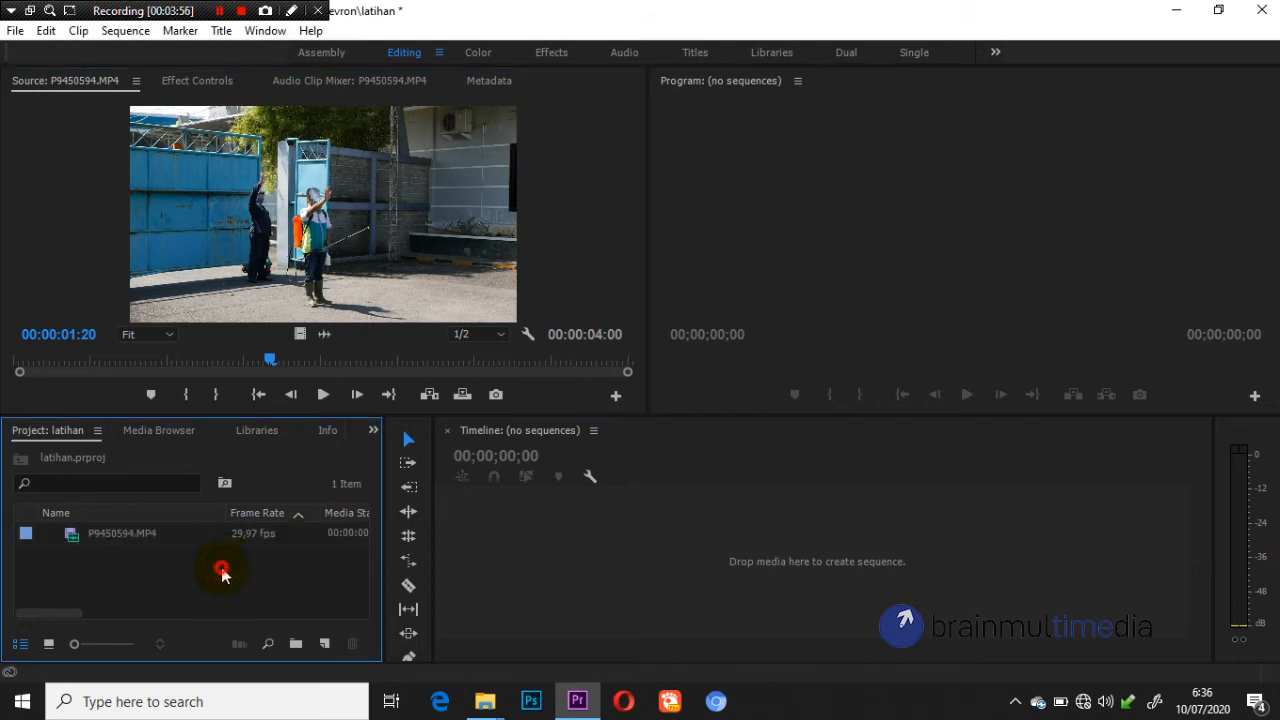
left_click(103, 535)
left_click(232, 320)
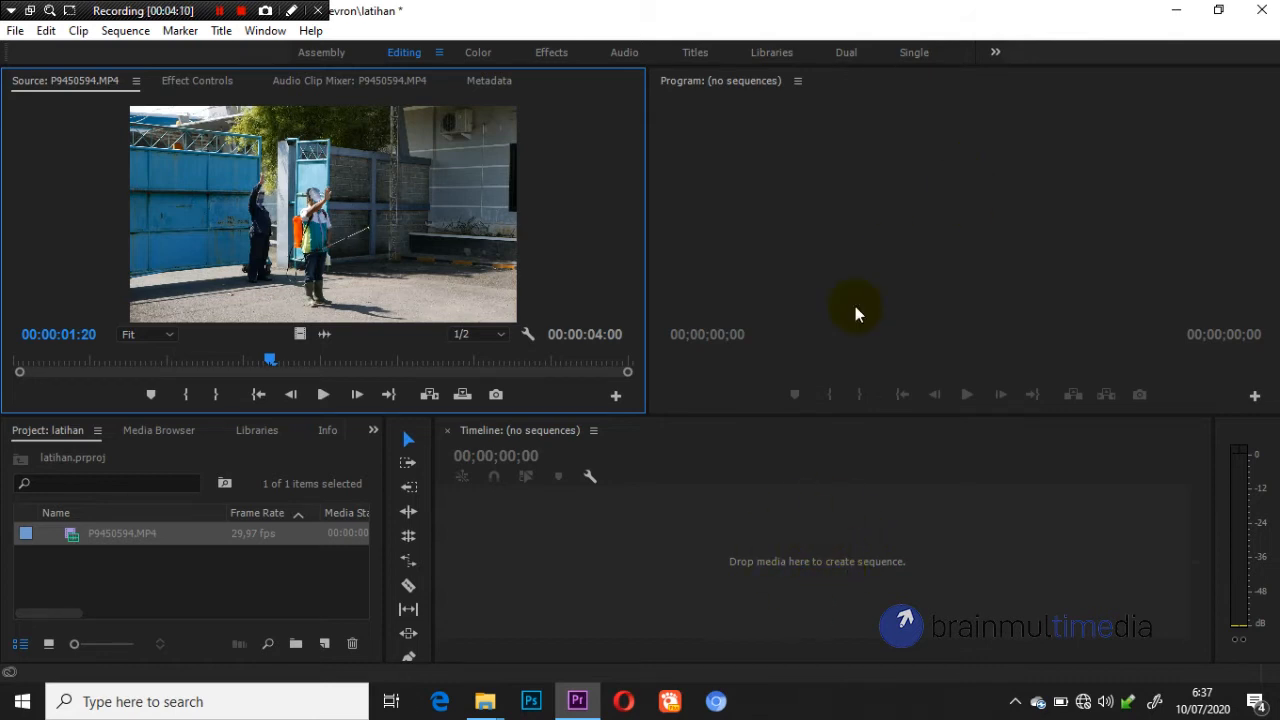
left_click_drag(254, 358, 32, 372)
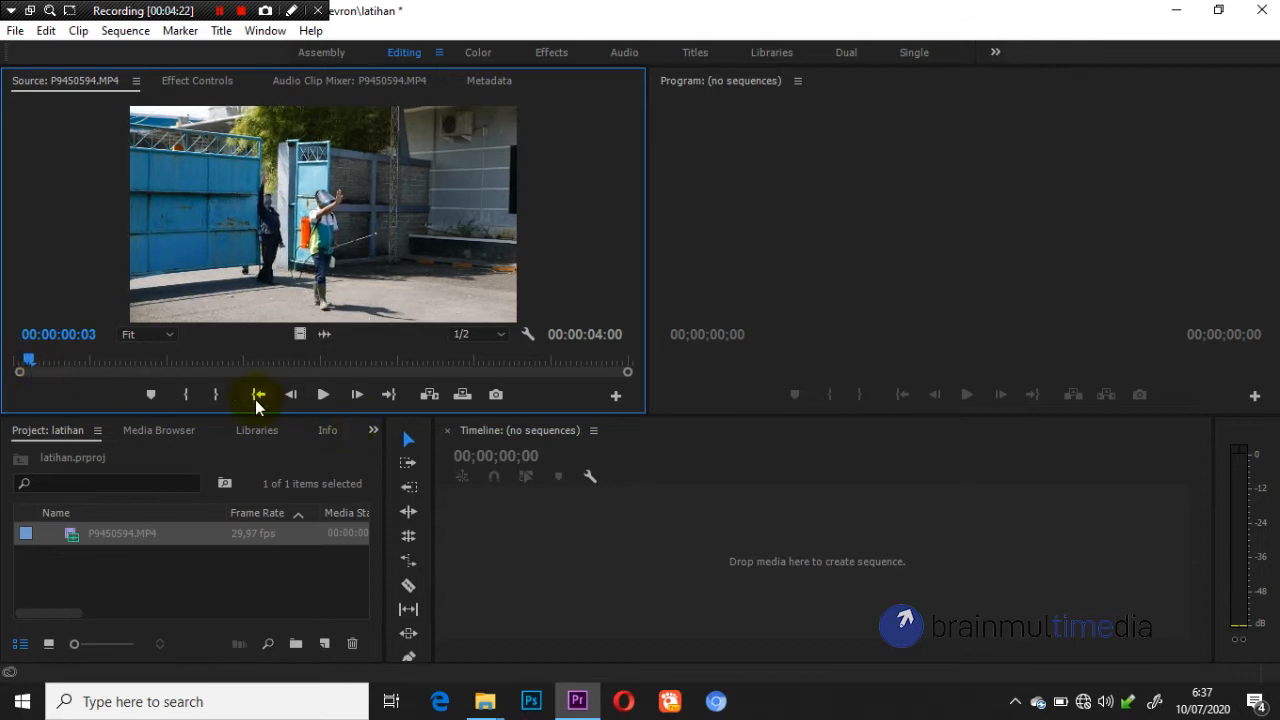
Mark the source clip's In point at 00:00:00:03 and its Out point at 00:00:02:11
left_click(185, 394)
left_click_drag(30, 366, 378, 372)
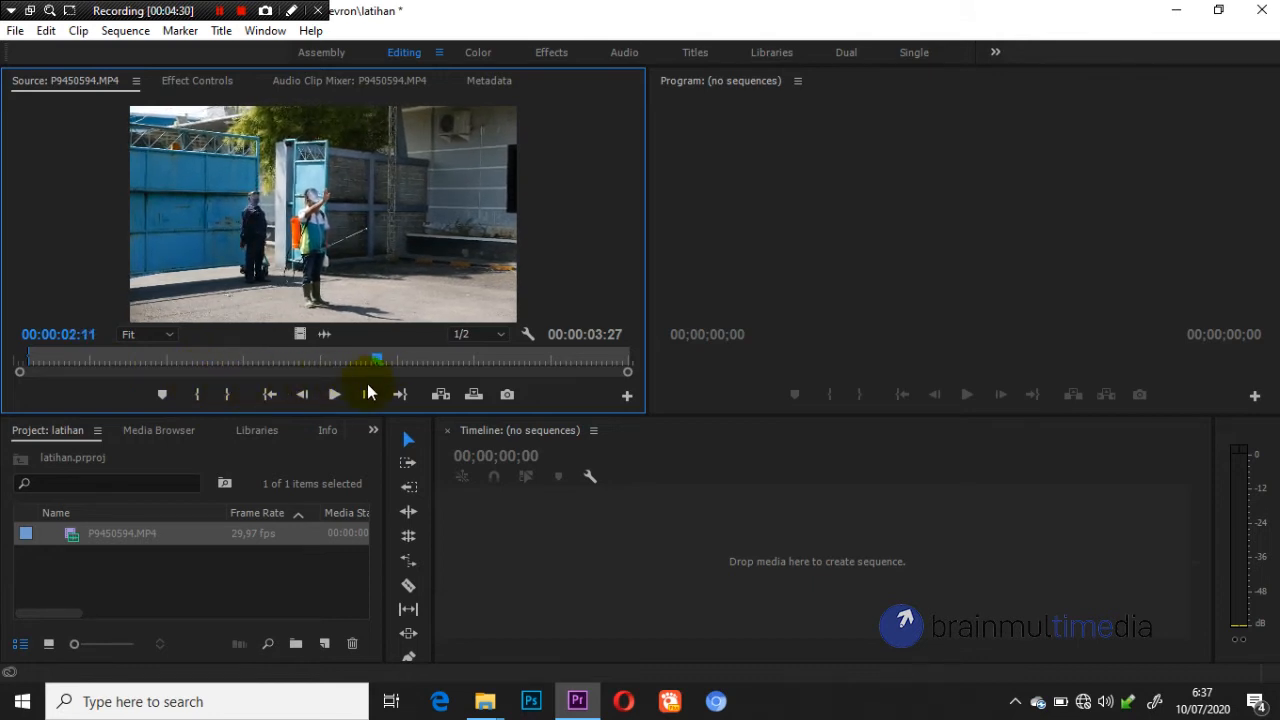
left_click(227, 394)
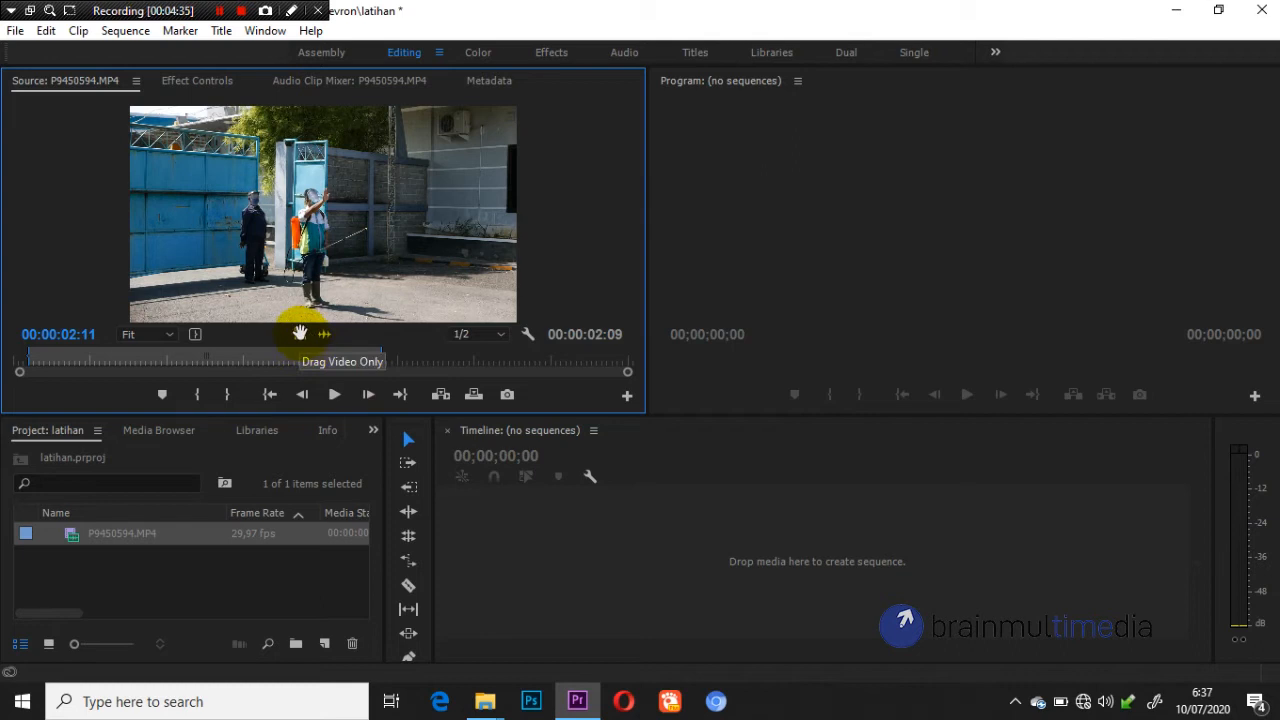
Create a sequence in the empty timeline from only the video of the marked source range
left_click_drag(300, 334, 543, 467)
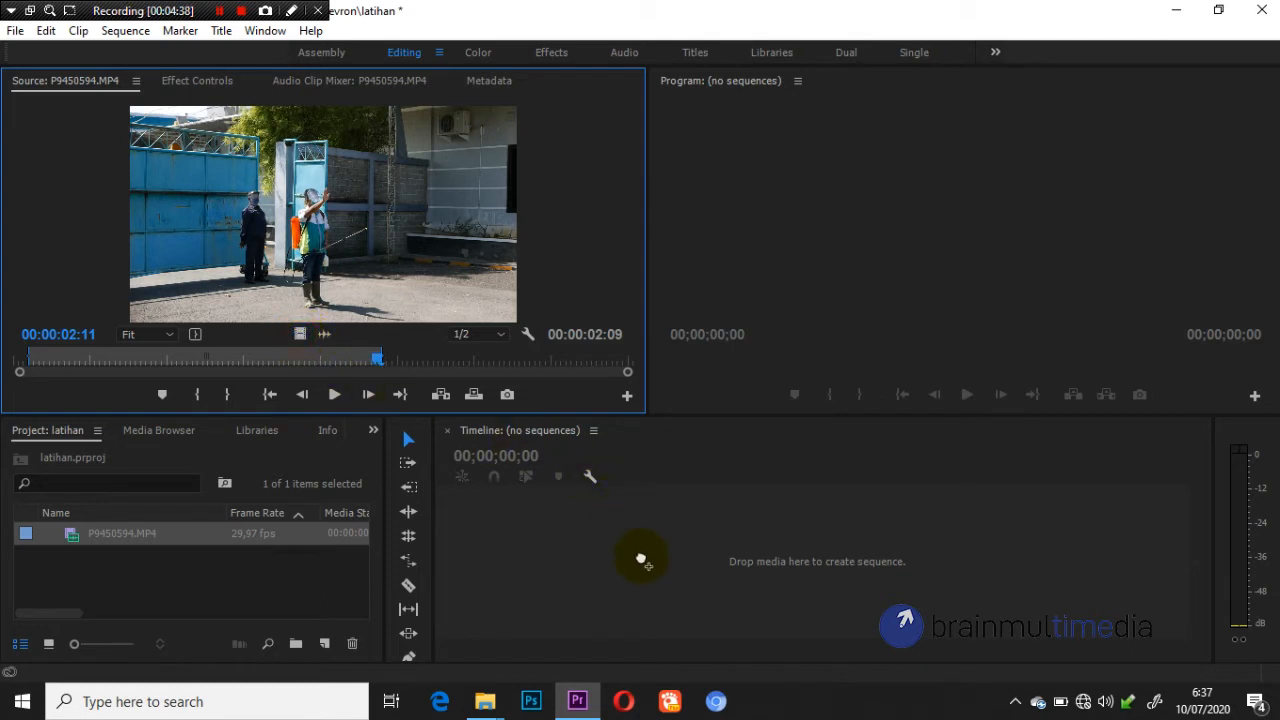
left_click_drag(641, 521, 649, 514)
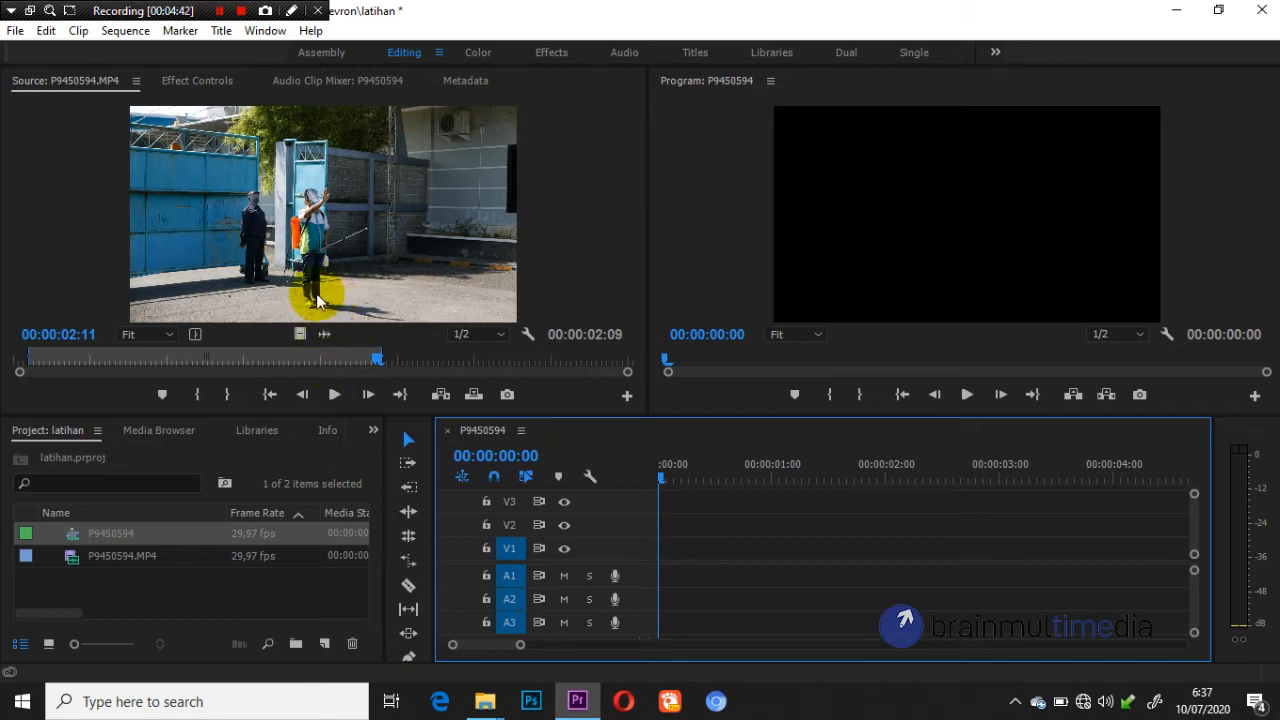
Place only the audio of the marked range at the start of track A1, and undo the placement
left_click_drag(324, 334, 537, 440)
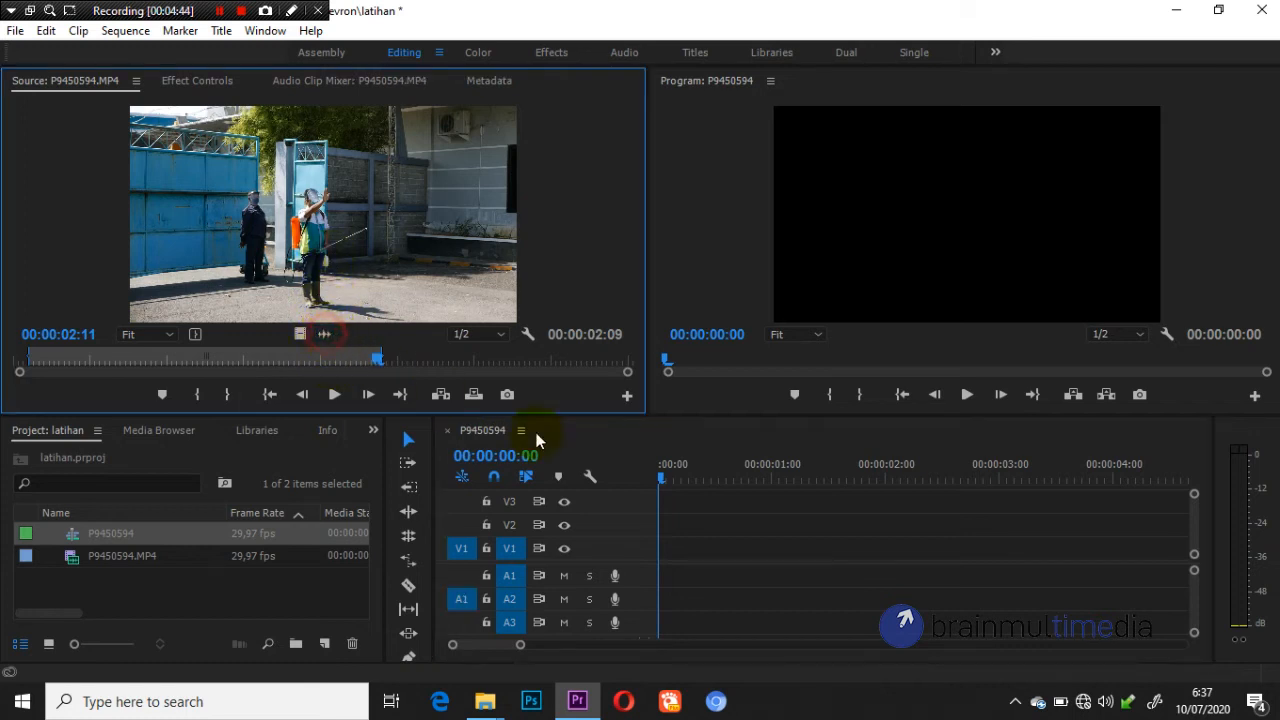
left_click_drag(695, 557, 716, 573)
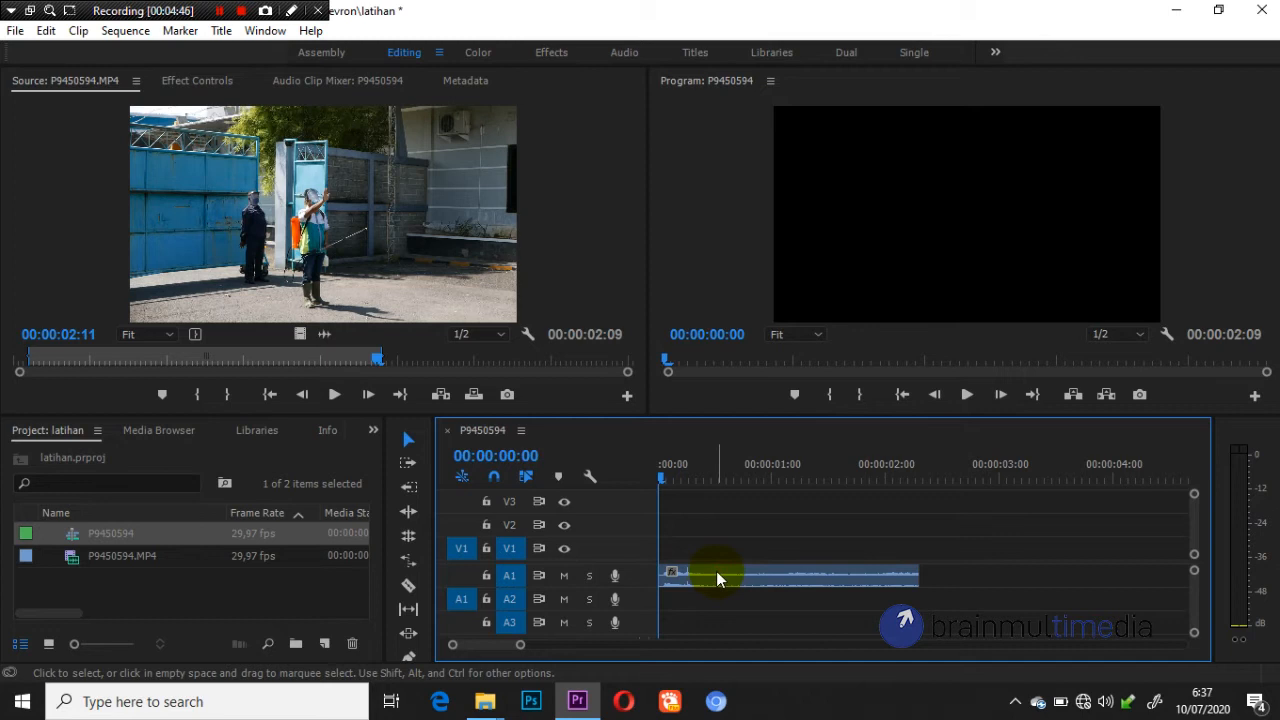
key("ctrl+z")
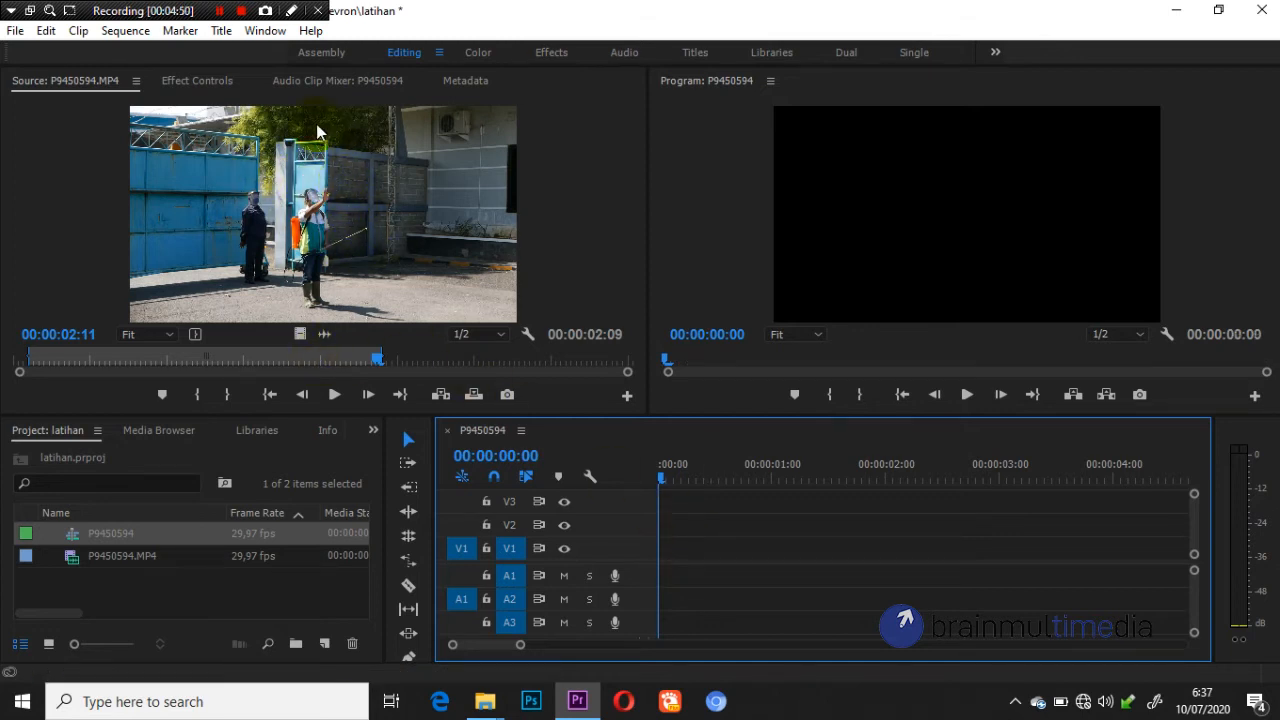
Place the marked range with both video and audio at the start of V1 and A1, and play it back
left_click_drag(314, 217, 689, 582)
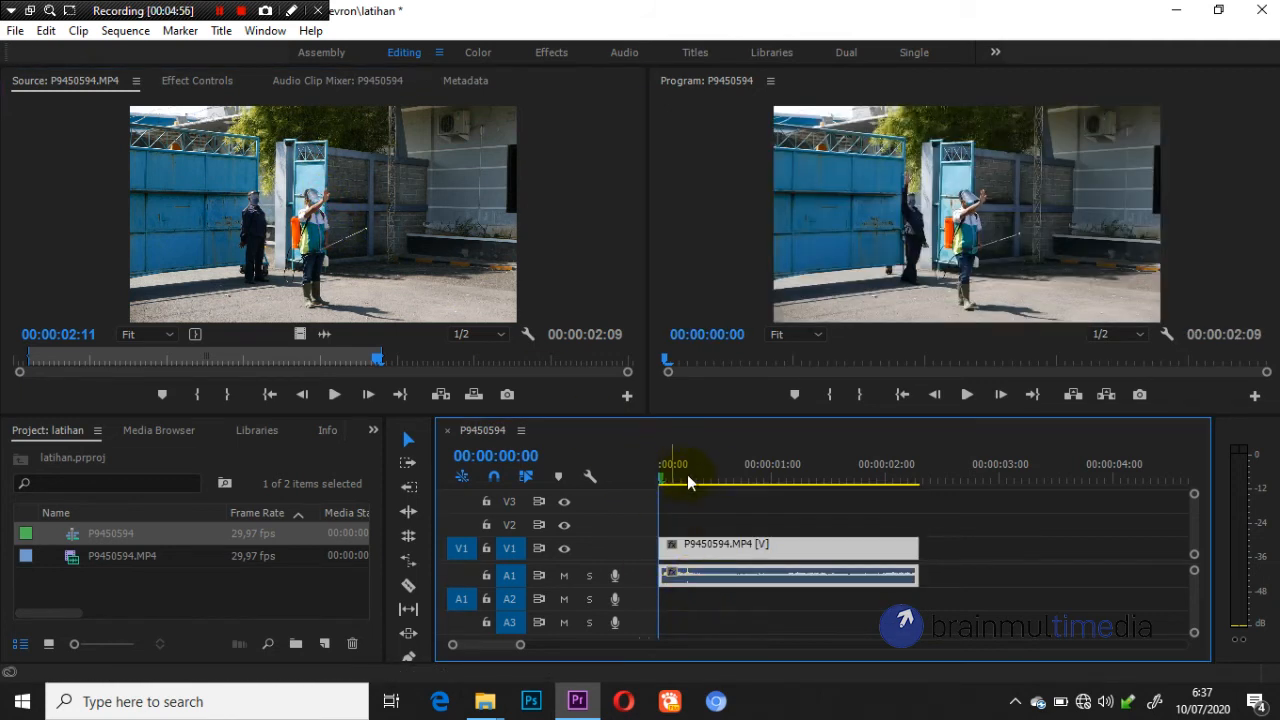
left_click_drag(687, 474, 618, 474)
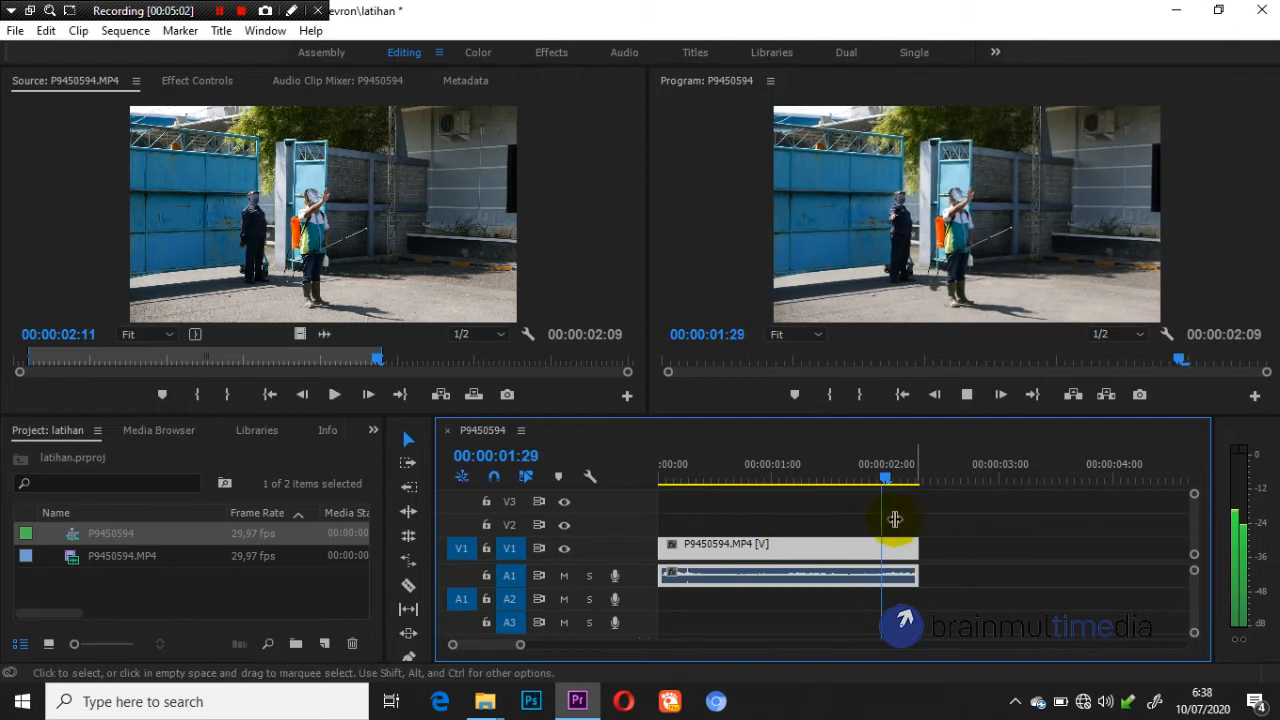
left_click_drag(771, 464, 620, 472)
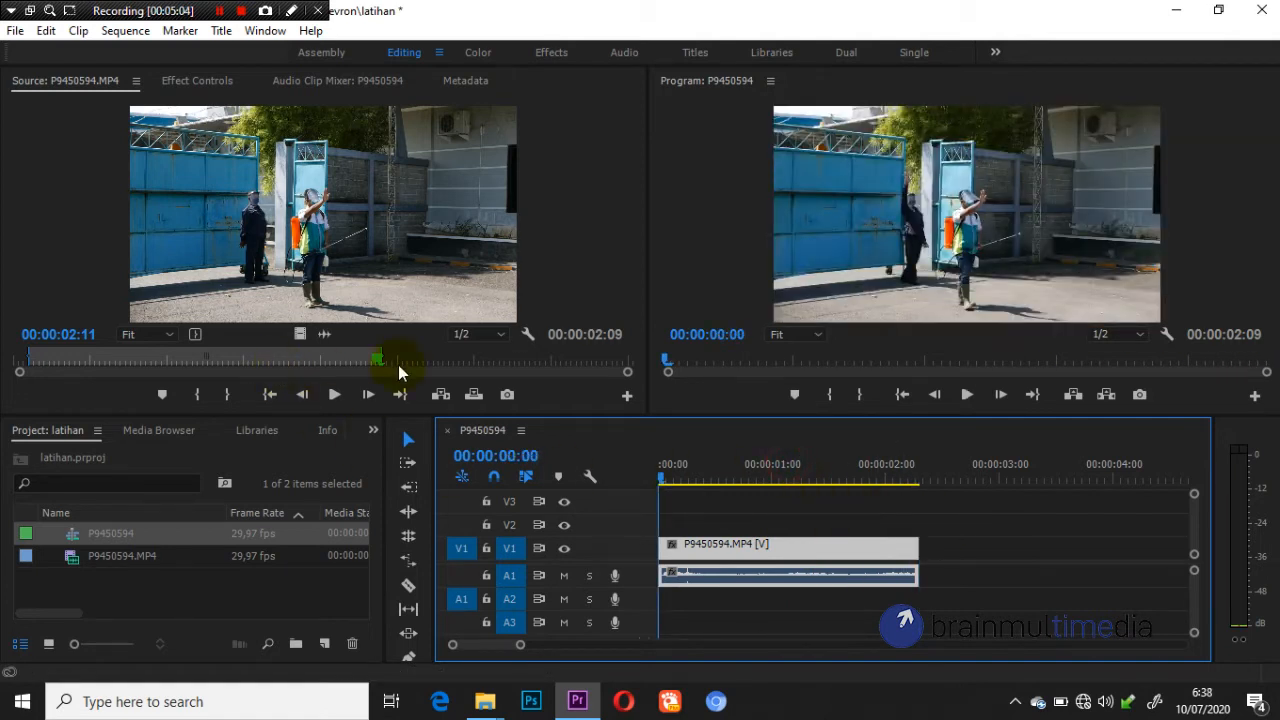
Scrub the source clip to 00:00:01:14, play the sequence, and return its playhead to the start
left_click_drag(397, 362, 238, 368)
left_click(666, 463)
key("space")
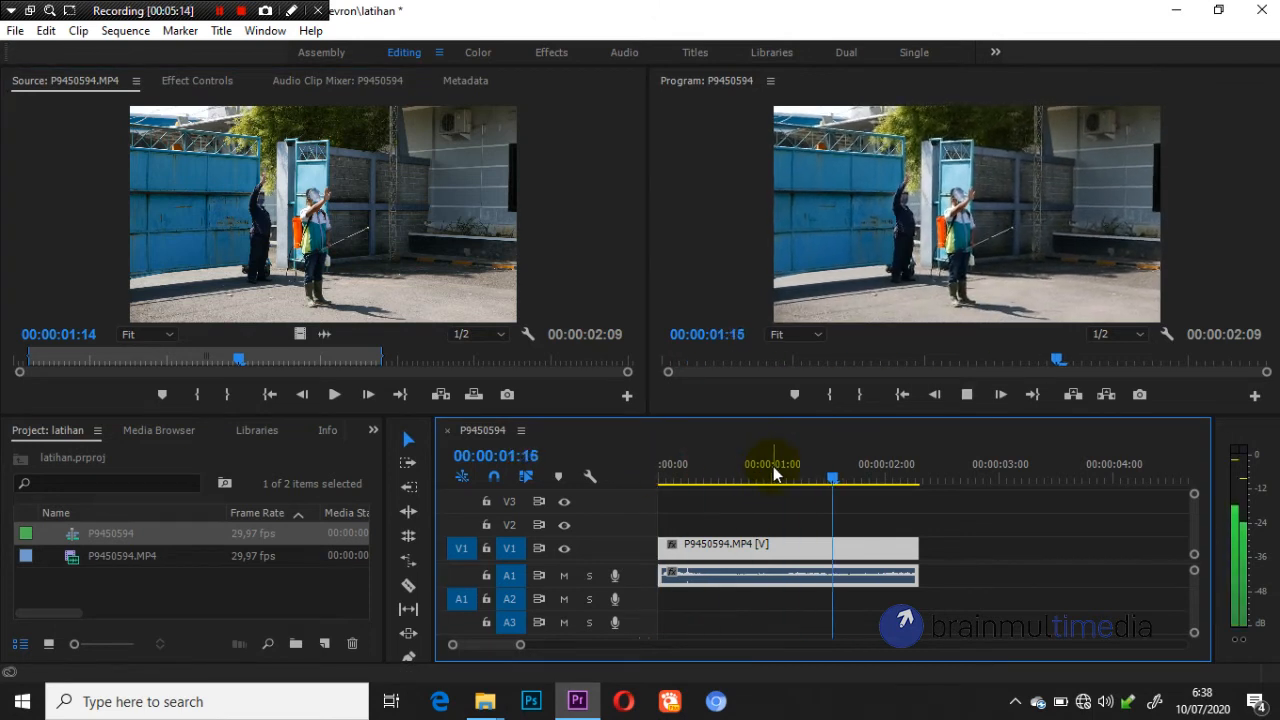
left_click_drag(855, 474, 596, 496)
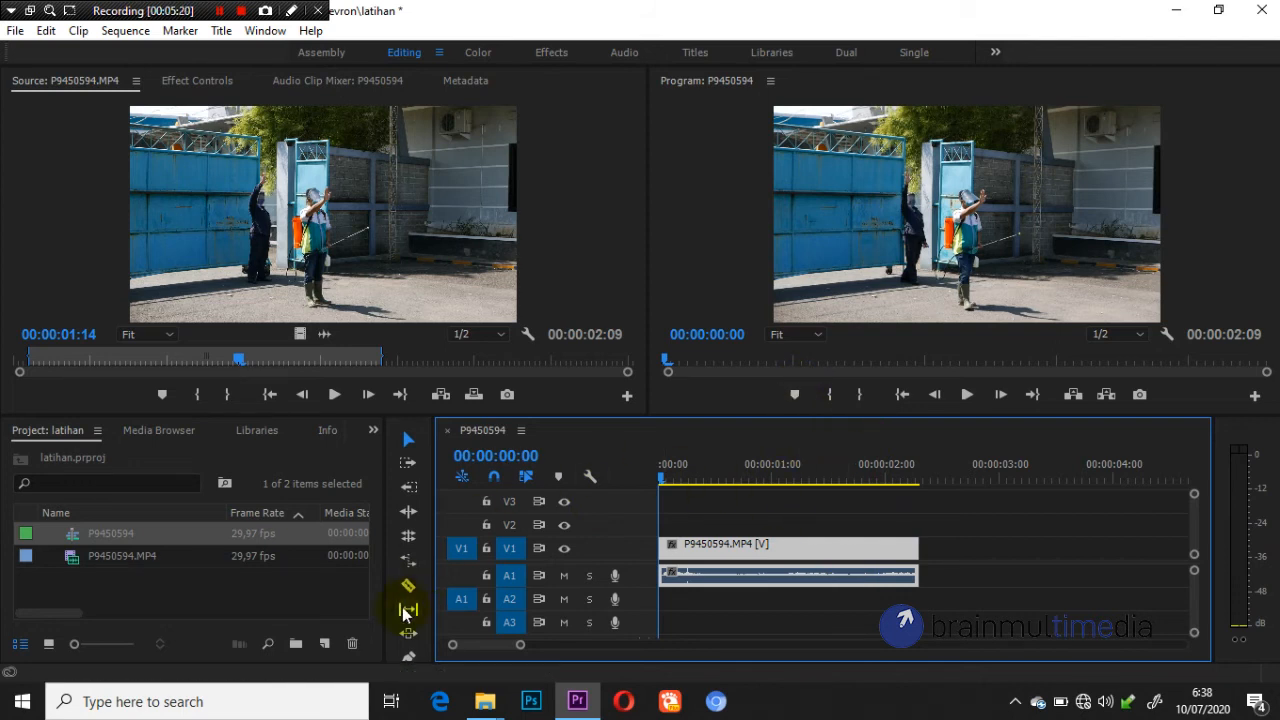
left_click_drag(860, 460, 617, 488)
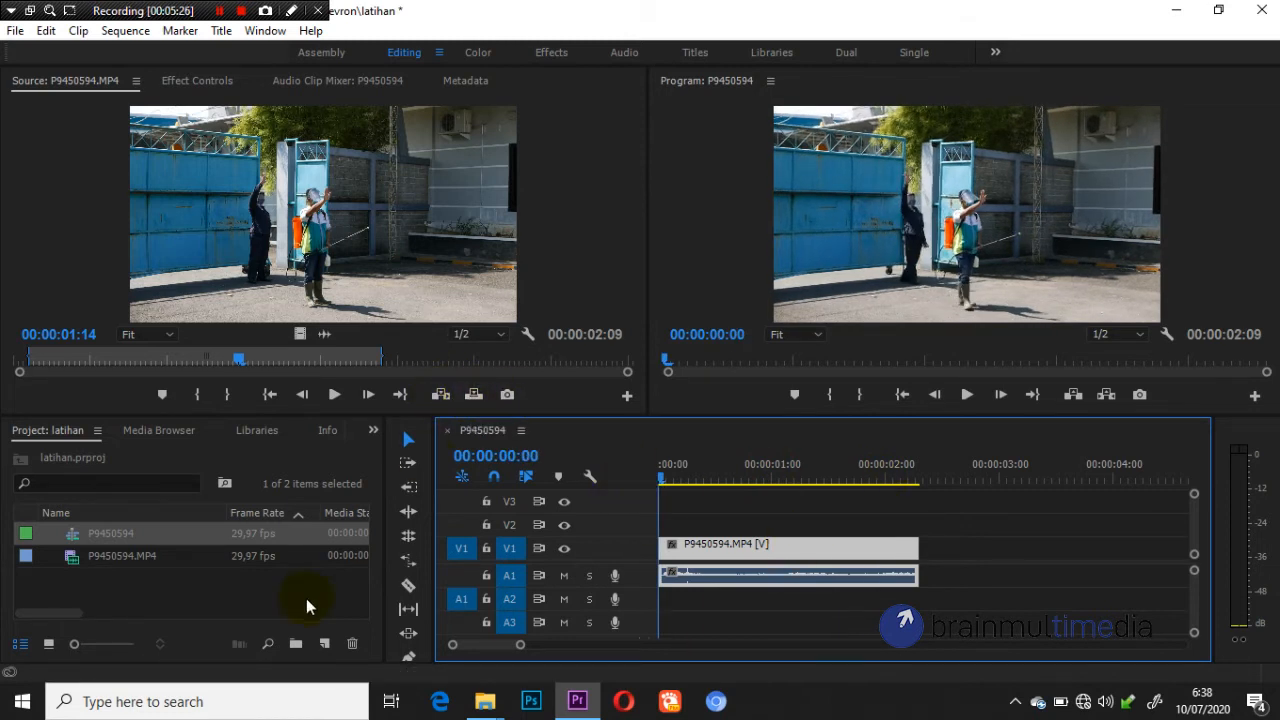
Import the video clip P9450558 from the efisiensi corona folder into the project
right_click(47, 592)
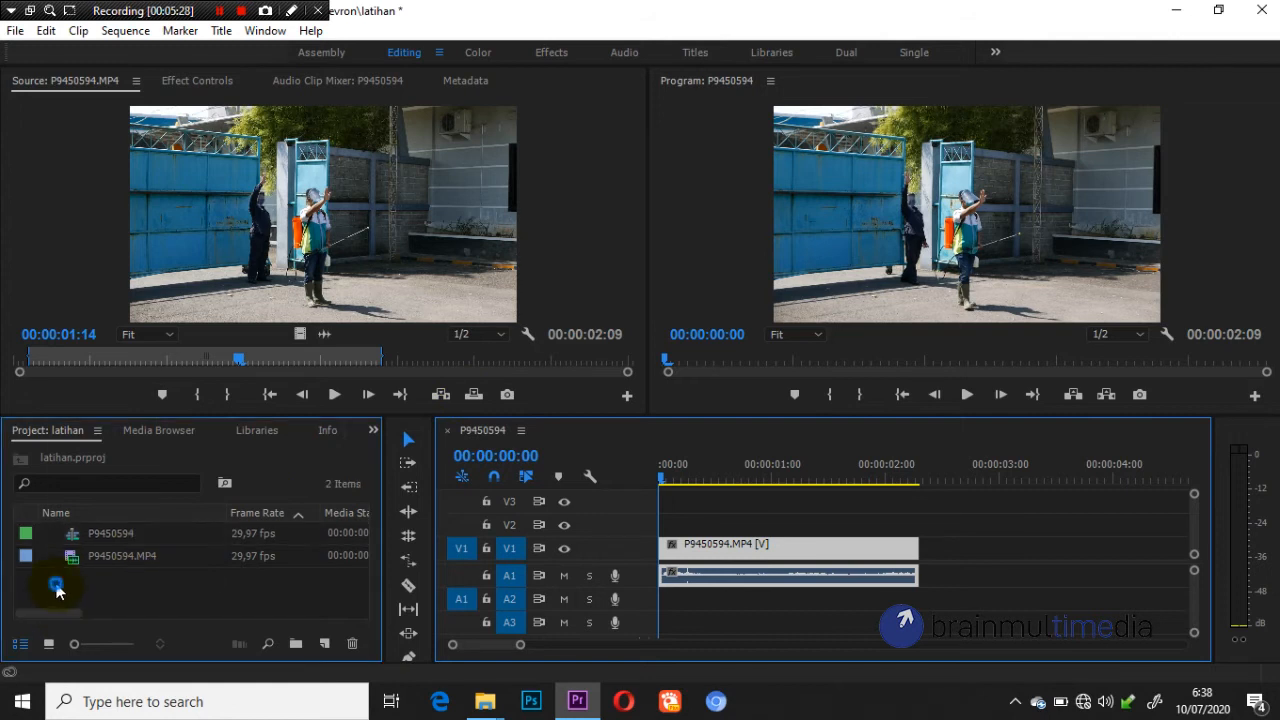
left_click(117, 537)
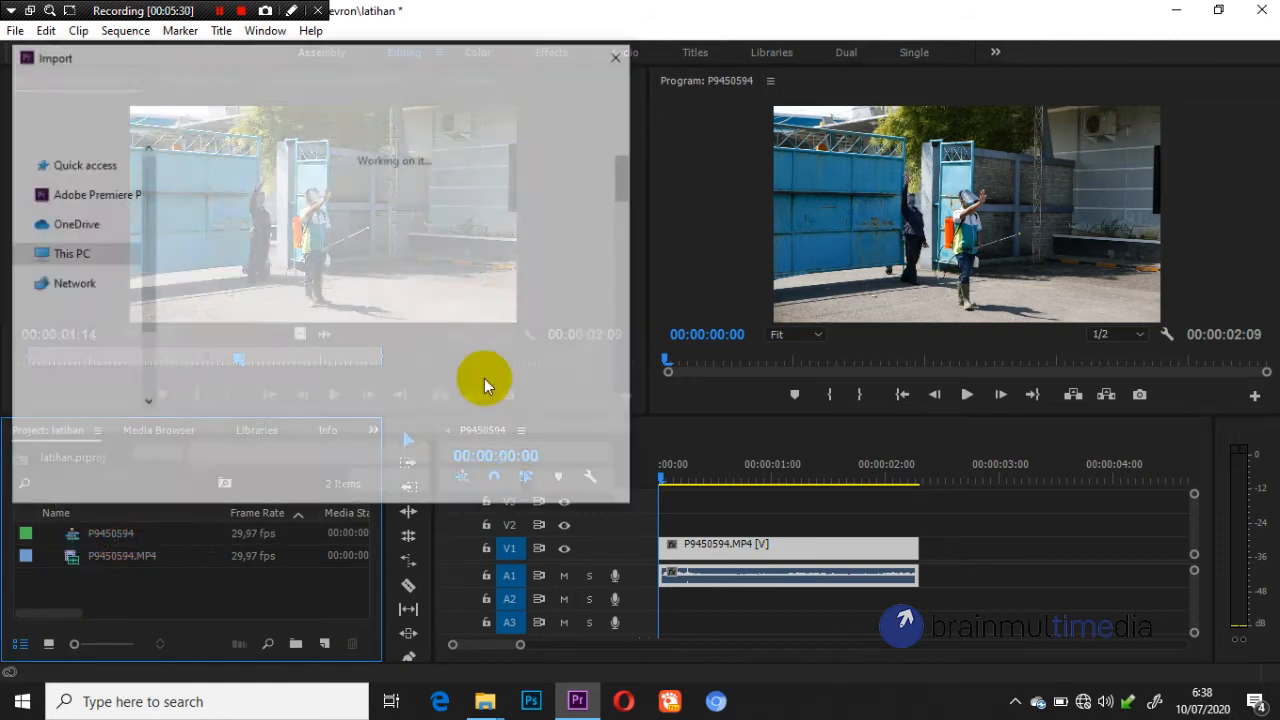
scroll(464, 308, "down", 5)
scroll(474, 316, "down", 15)
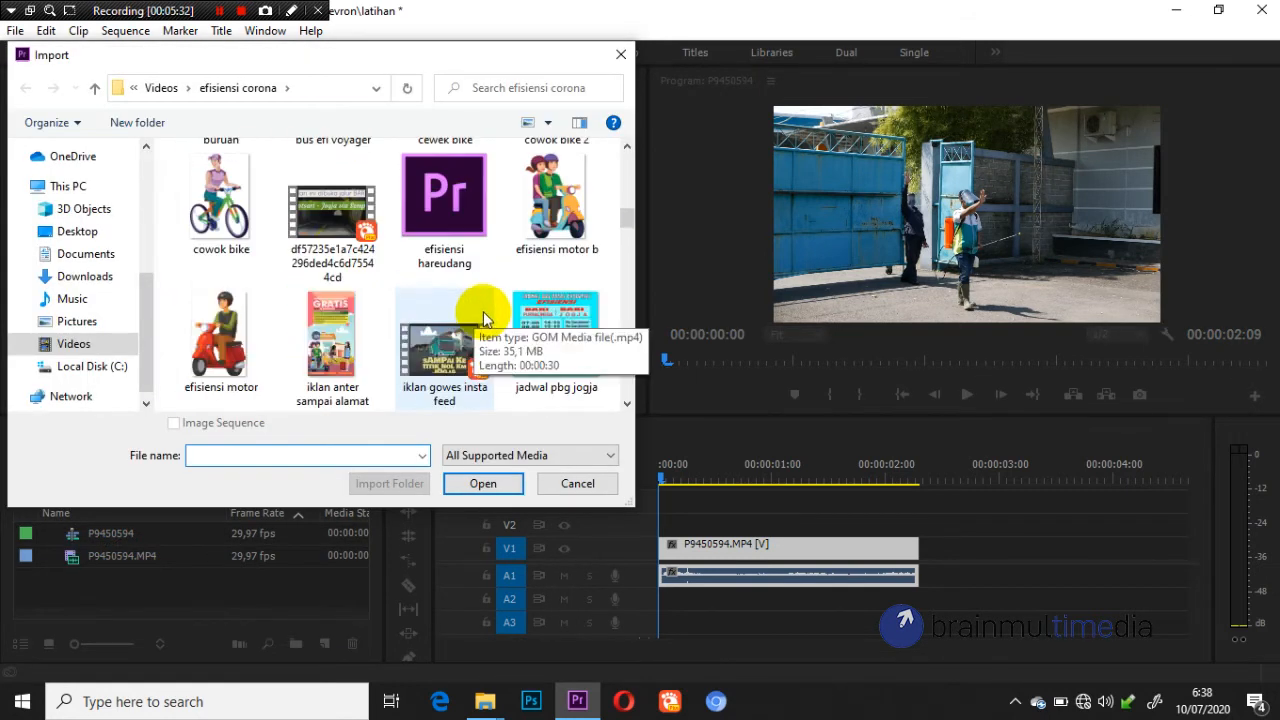
scroll(516, 332, "down", 1)
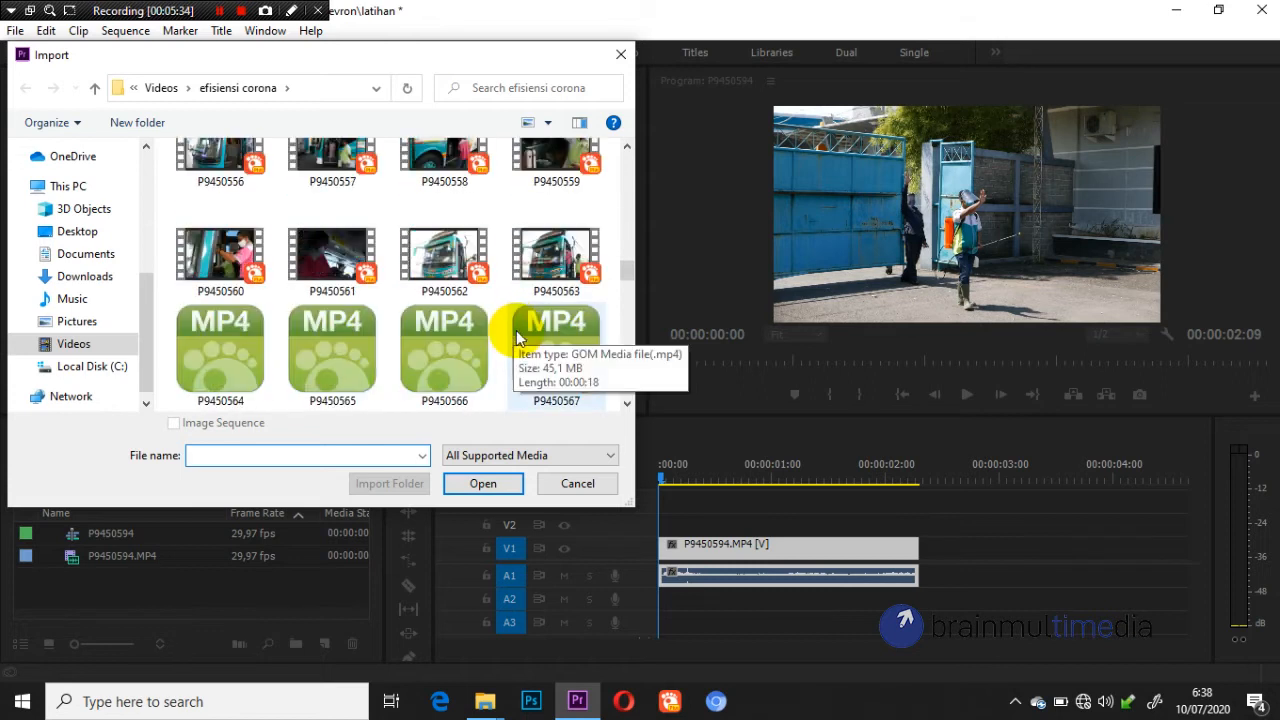
left_click(468, 200)
double_click(468, 200)
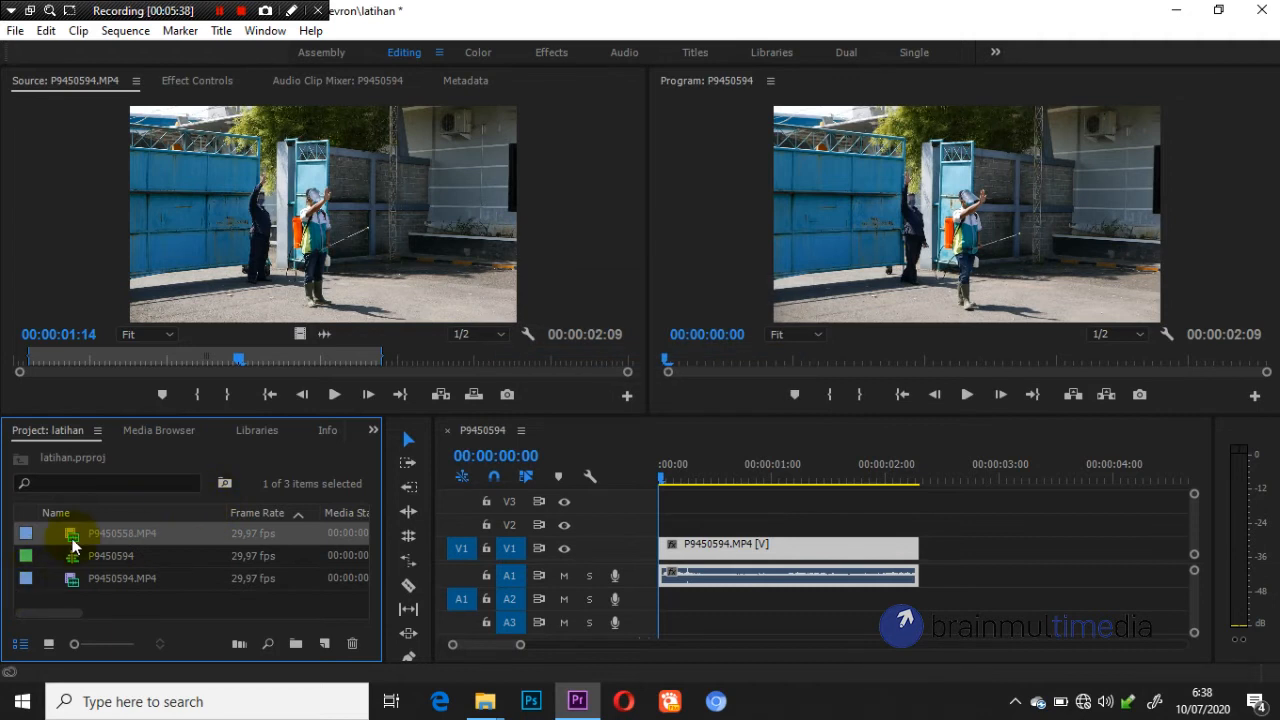
Open P9450558.MP4 in the Source monitor and mark a 00:00:03:15 range with its Out point at 00:00:06:22
double_click(72, 540)
left_click_drag(31, 366, 451, 376)
left_click(181, 394)
left_click(226, 394)
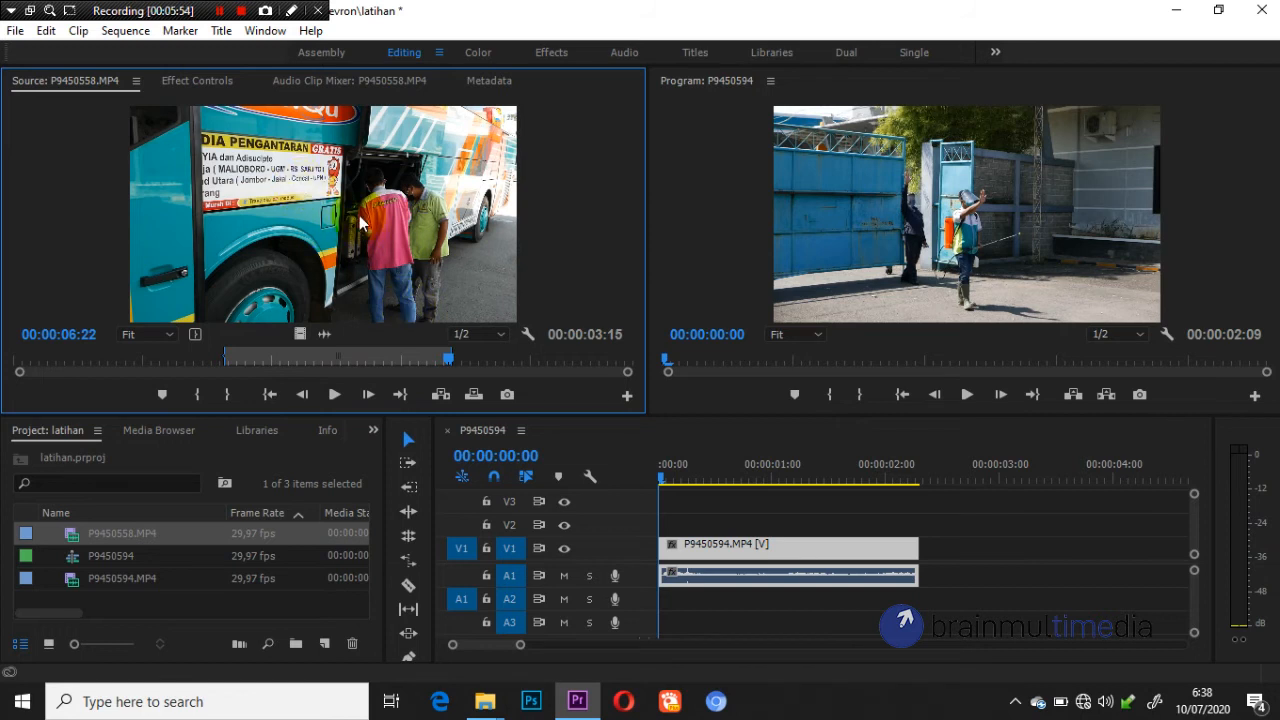
Try placing the marked P9450558.MP4 range after the first timeline clip with its audio on A2, undoing each placement
left_click_drag(658, 344, 952, 575)
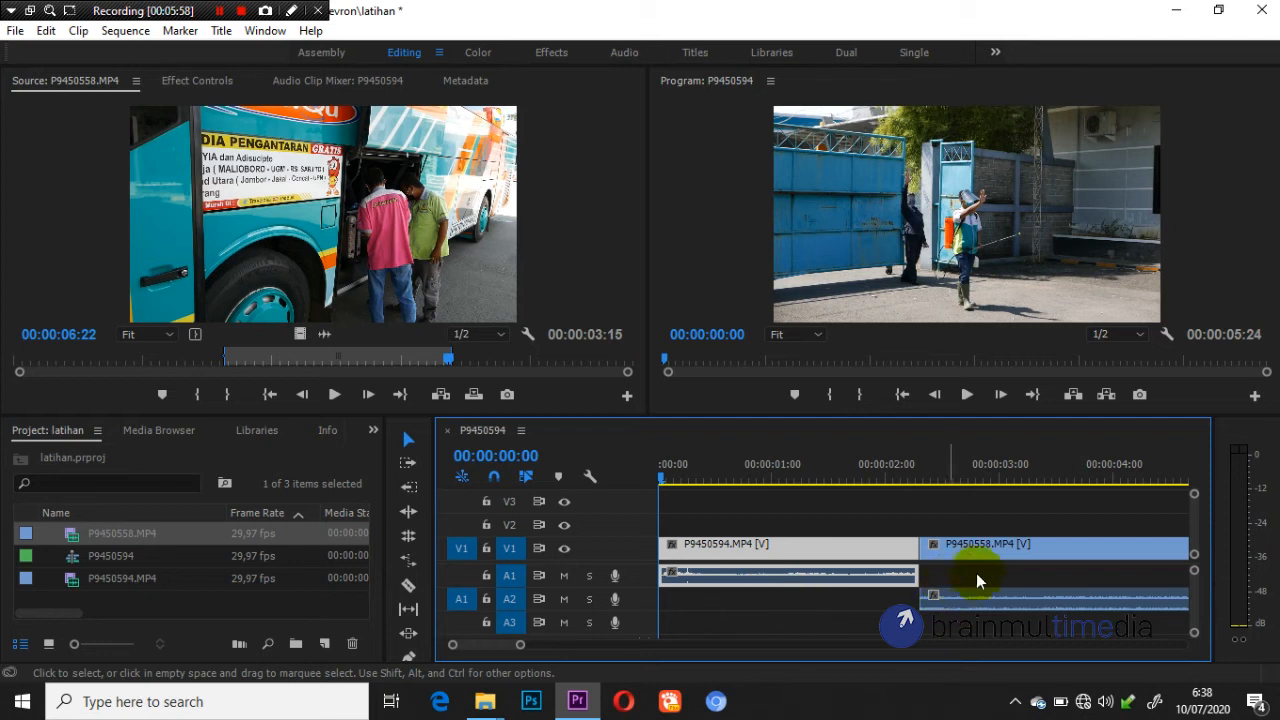
key("ctrl+z")
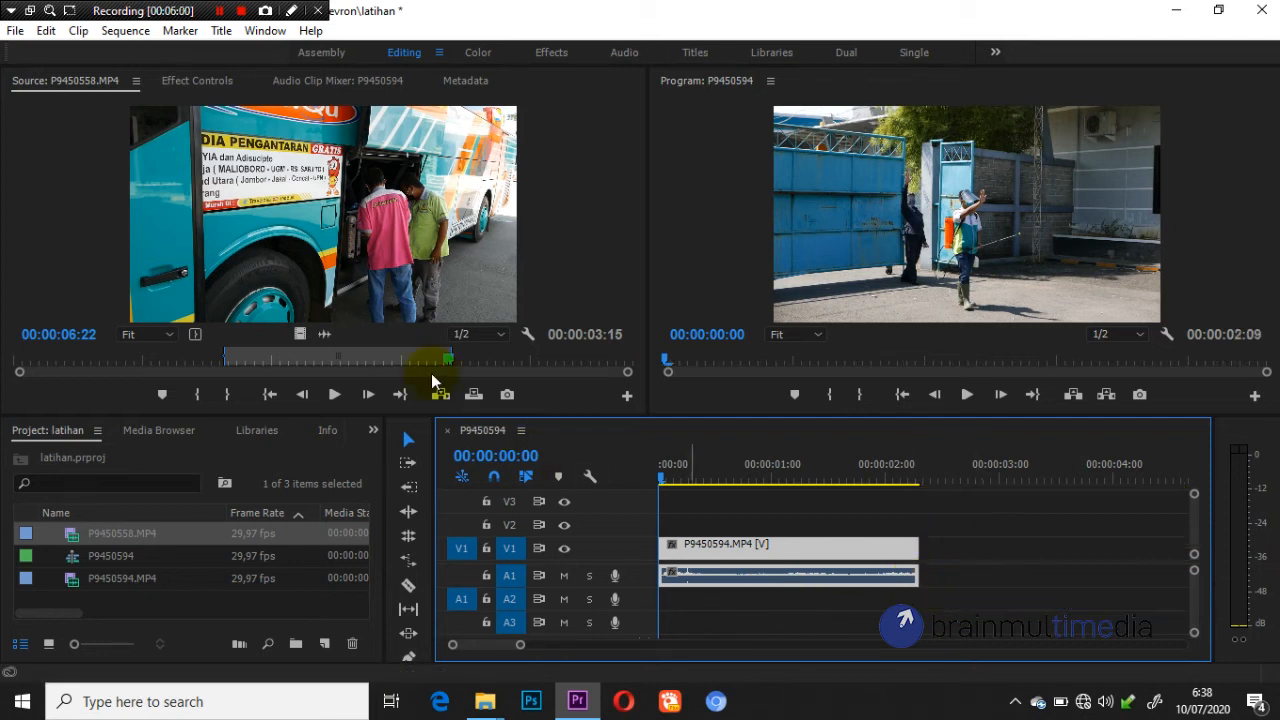
left_click_drag(541, 326, 964, 574)
key("ctrl+z")
Try routing the source audio to A3 and back to A2, placing the P9450558.MP4 range each time and undoing it
mouse_move(467, 608)
left_mouse_down()
mouse_move(462, 572)
mouse_move(464, 622)
left_mouse_up()
left_click_drag(379, 229, 950, 570)
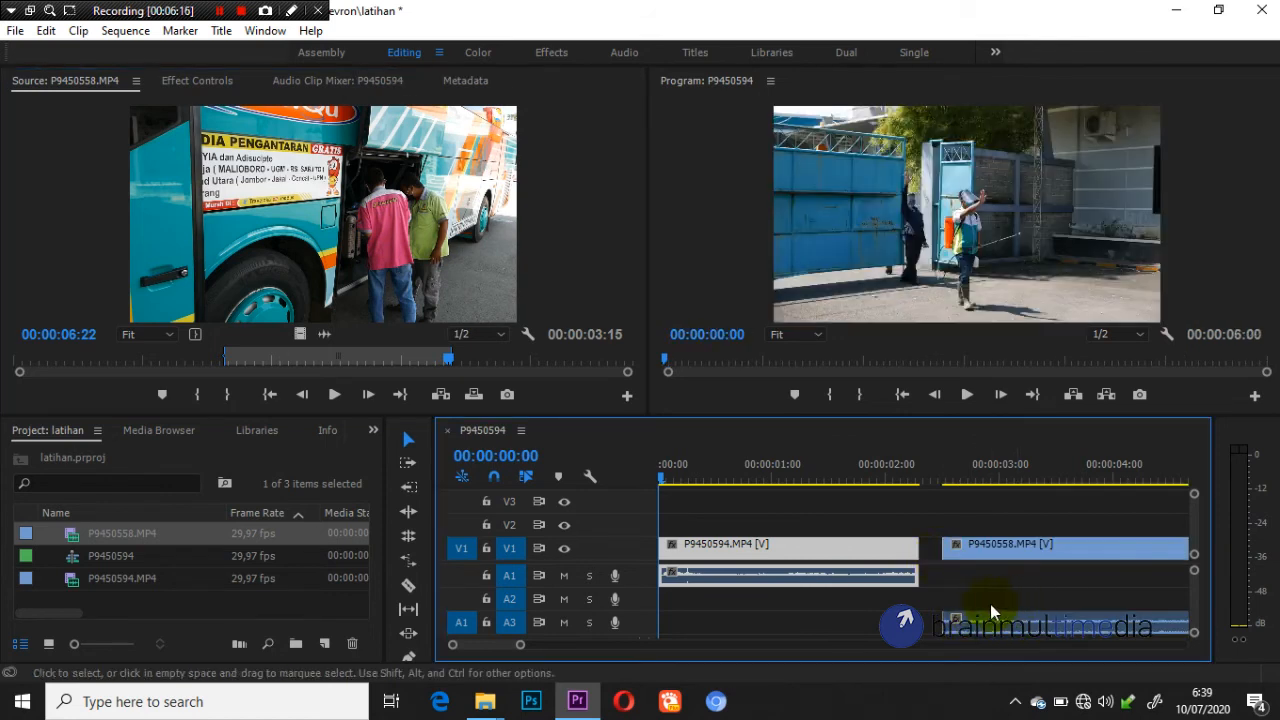
key("ctrl+z")
left_click_drag(463, 620, 461, 598)
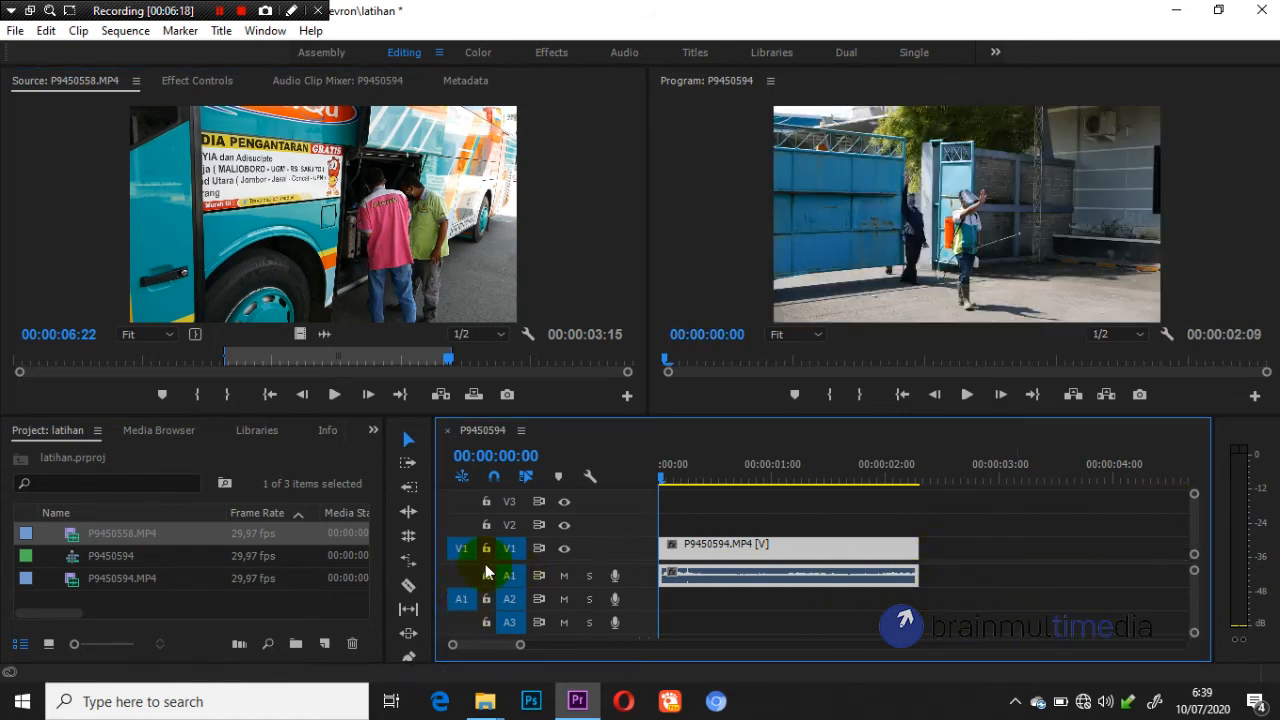
left_click_drag(300, 251, 962, 603)
key("ctrl+z")
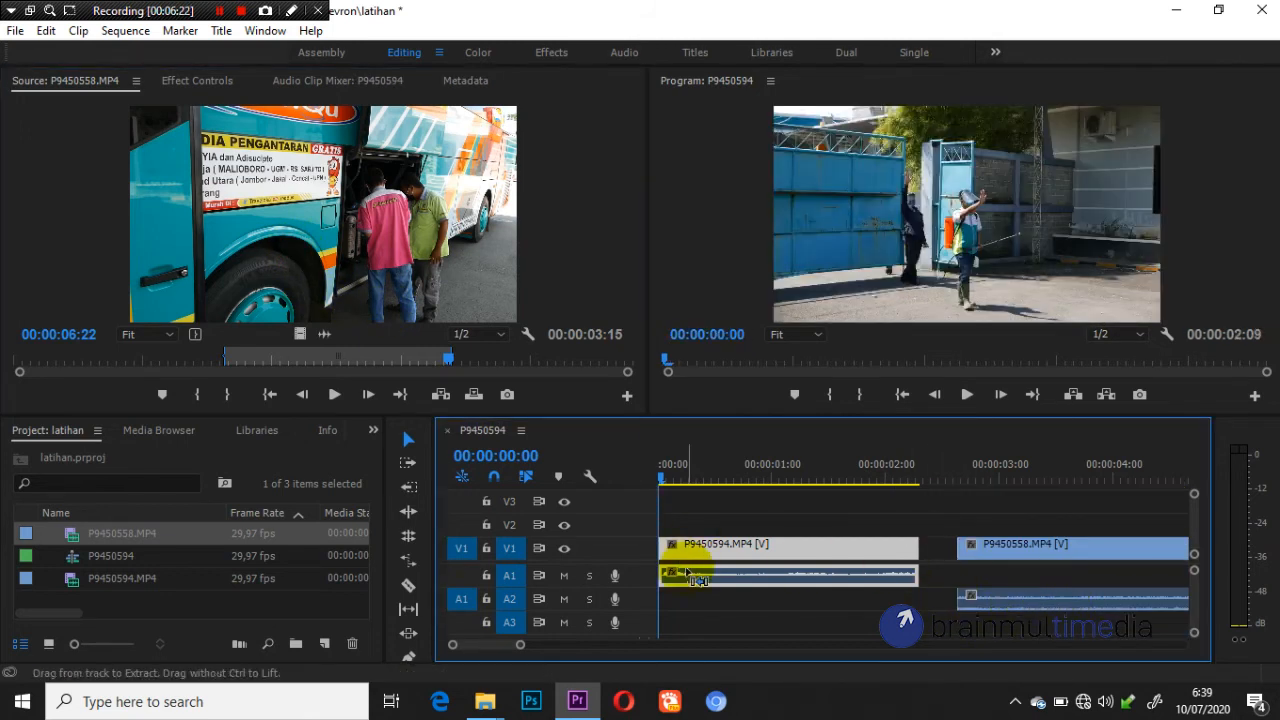
Route the source audio to A1, place the P9450558.MP4 range on V1 and A1, and move it to about 00:00:03:00
left_click_drag(463, 600, 462, 576)
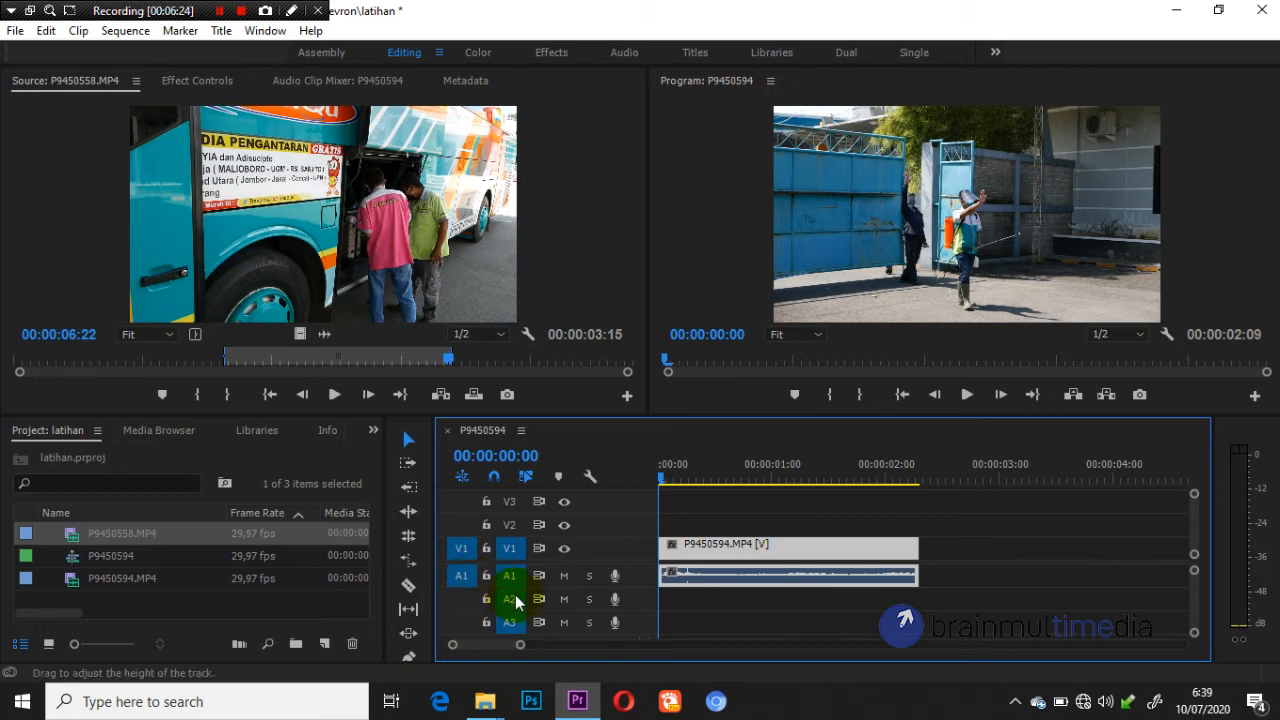
left_click_drag(333, 215, 971, 562)
left_click_drag(927, 464, 903, 464)
left_click_drag(990, 552, 1055, 560)
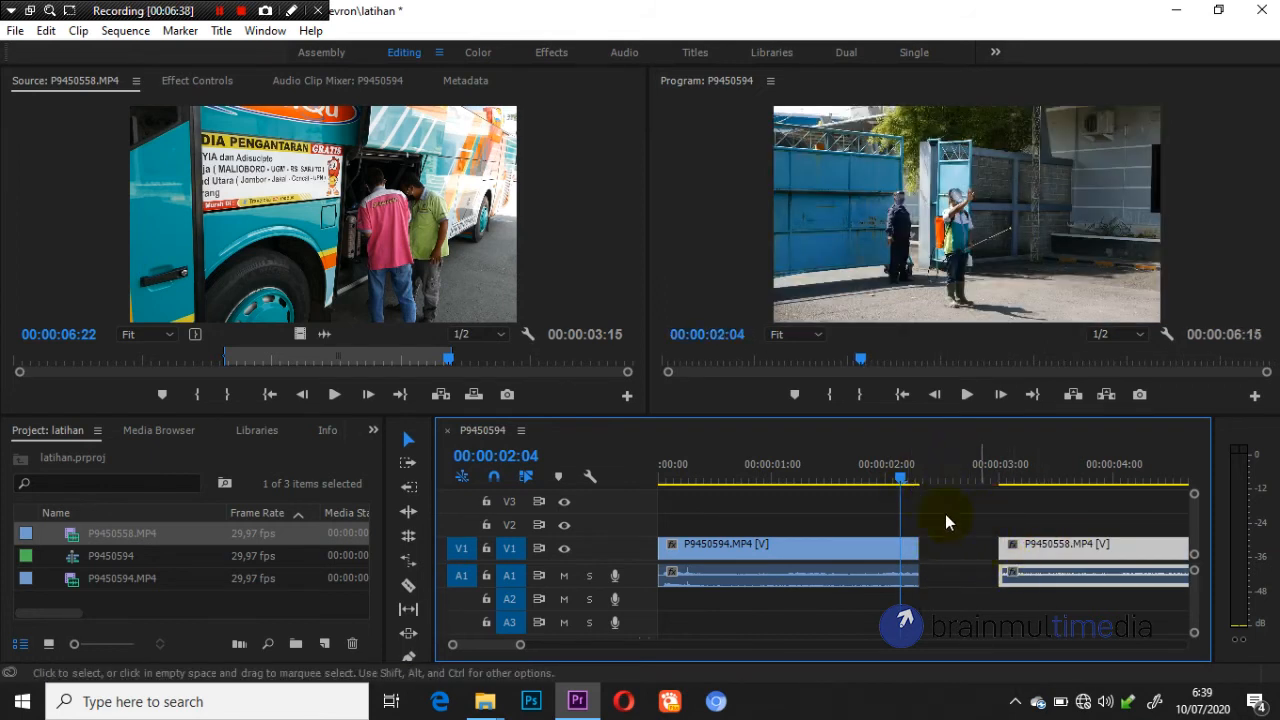
Try moving the P9450558.MP4 clip over the end of the first clip on V1 twice, undoing each move
left_click_drag(1031, 550, 885, 530)
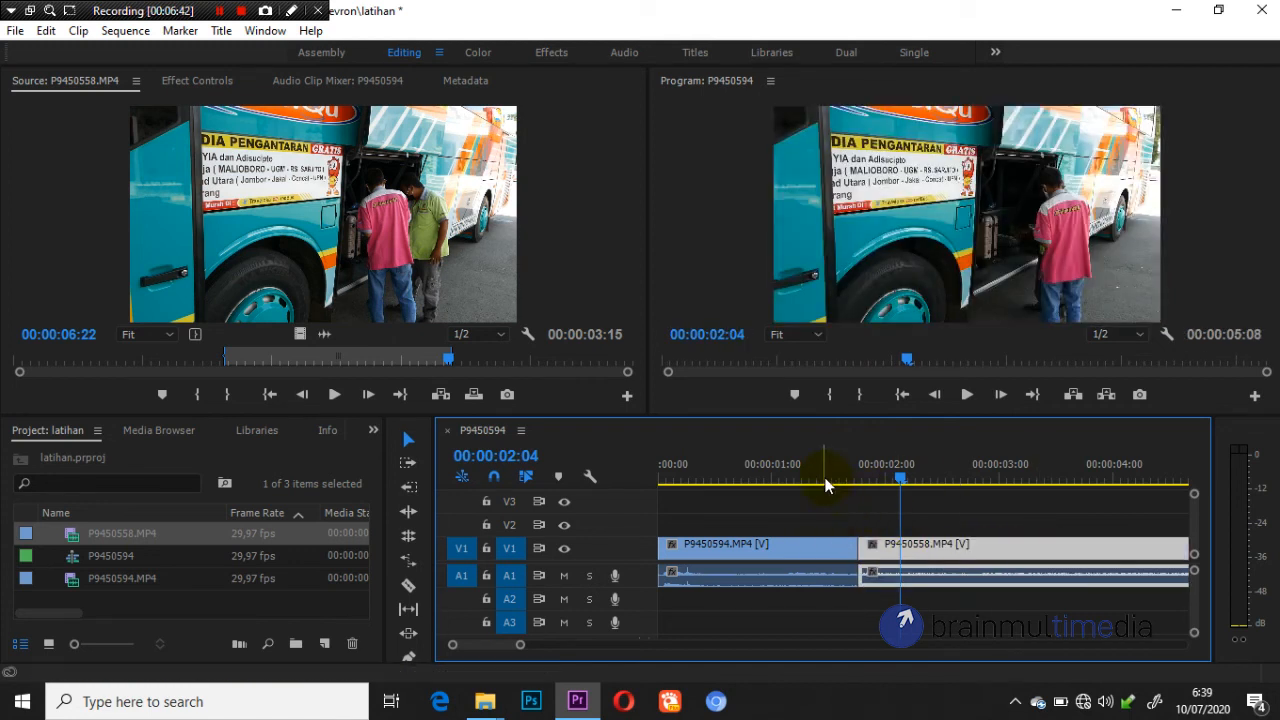
key("ctrl+z")
left_click_drag(798, 462, 896, 482)
left_click_drag(1039, 558, 884, 557)
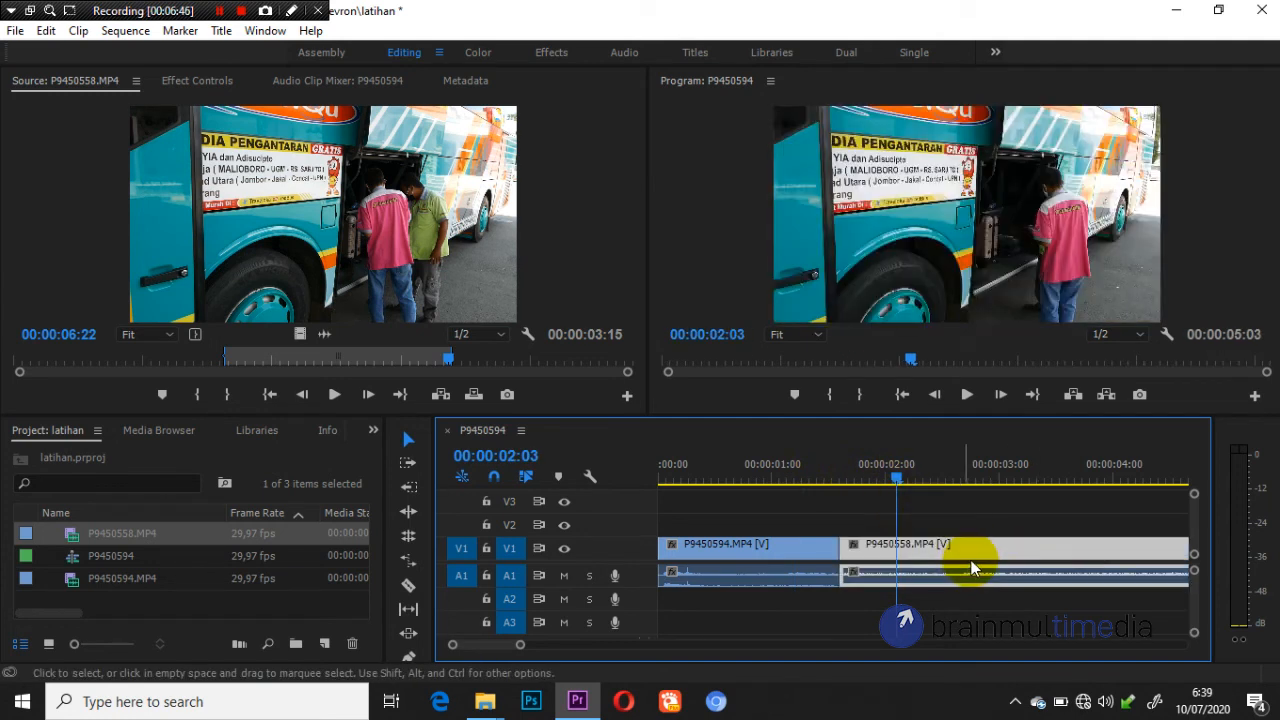
key("ctrl+z")
Close the gap between the two timeline clips with Ripple Delete
key("space")
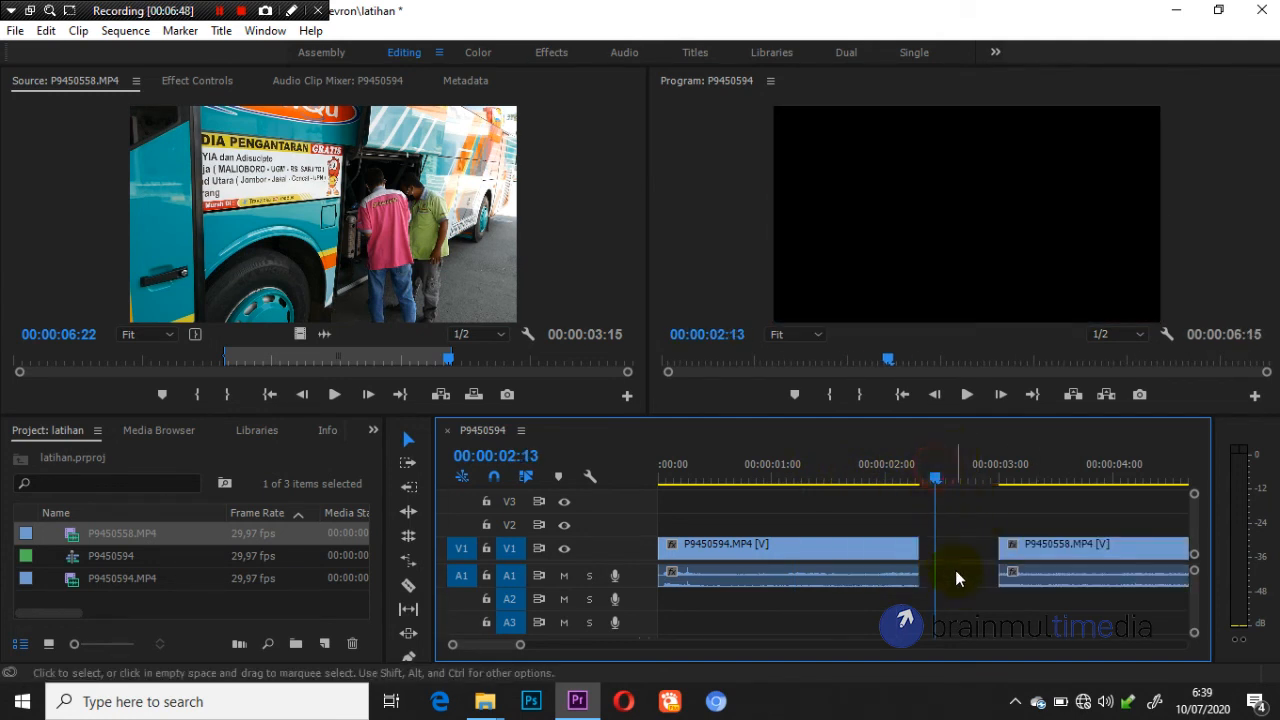
right_click(961, 552)
left_click(1020, 560)
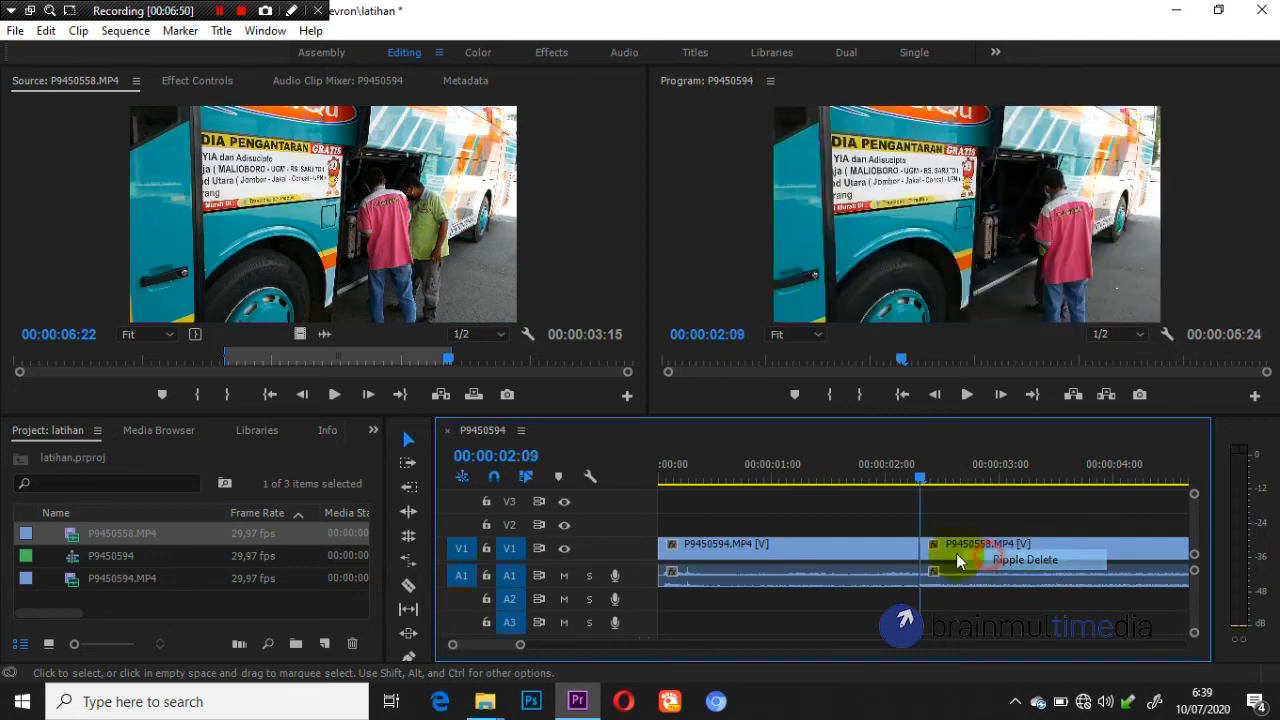
Play the joined clips from the start of the sequence and stop at 00:00:05:18
left_click(849, 466)
key("Home")
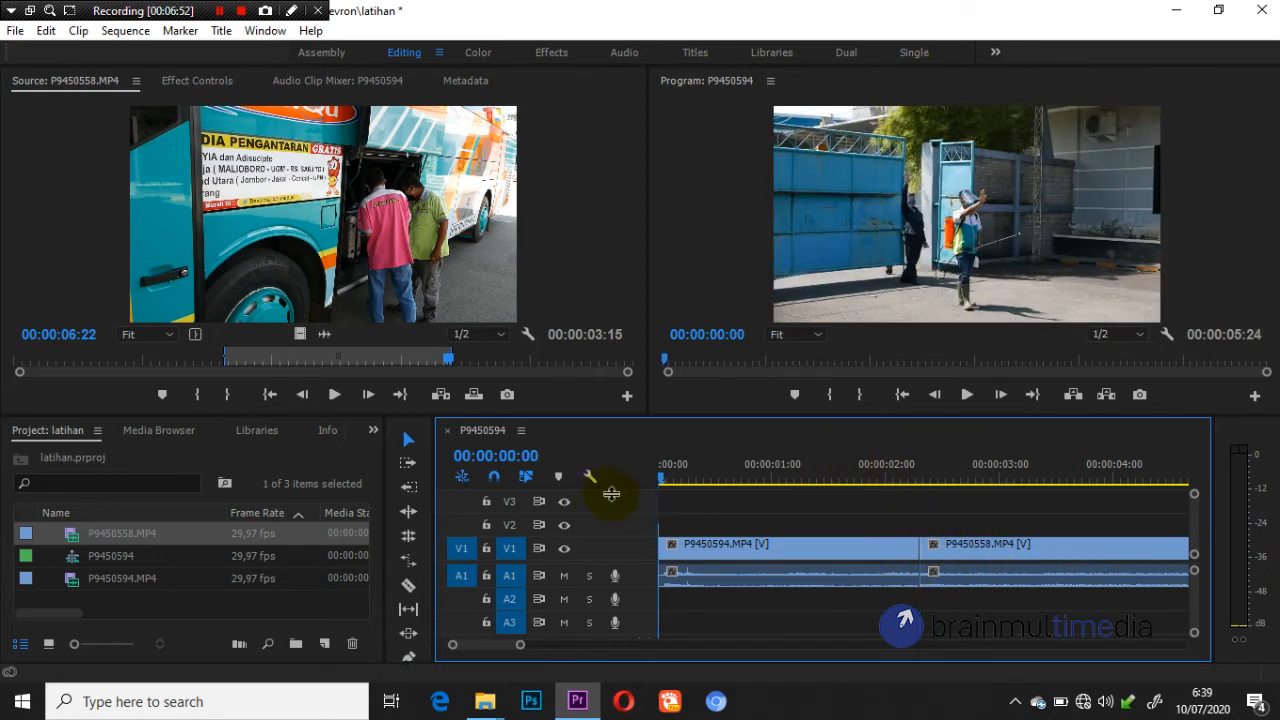
key("space")
key("minus")
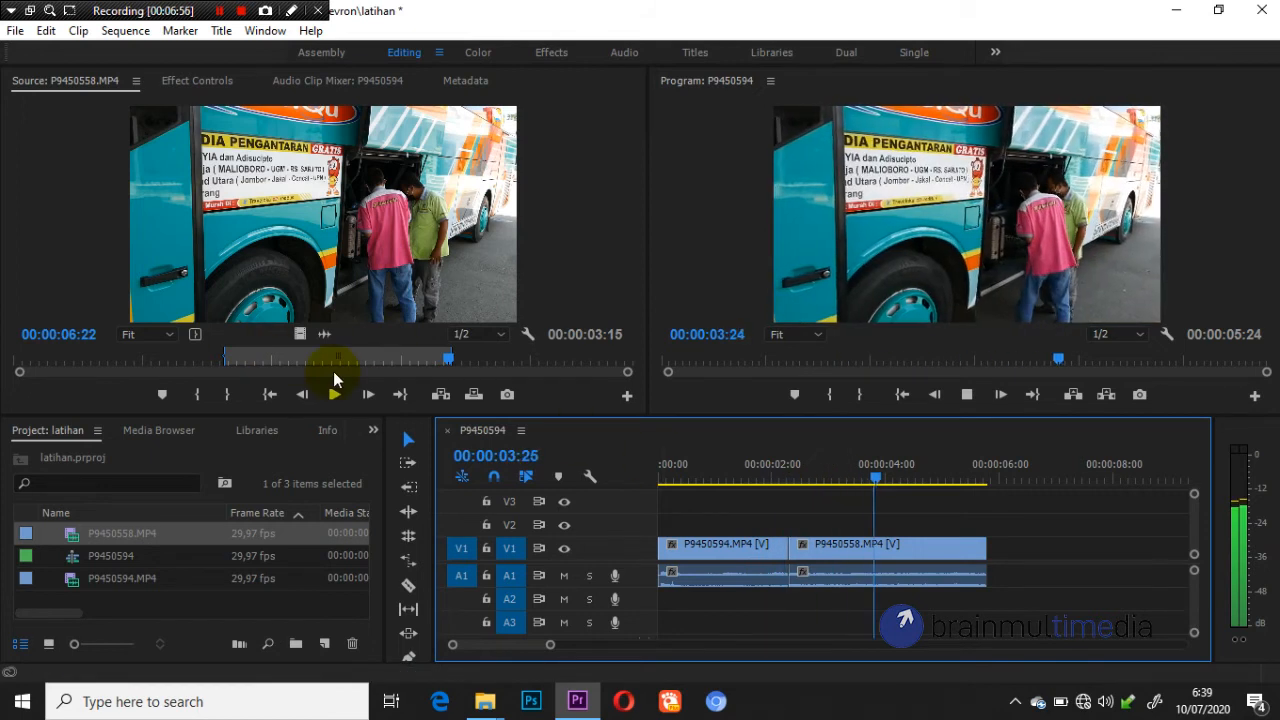
key("space")
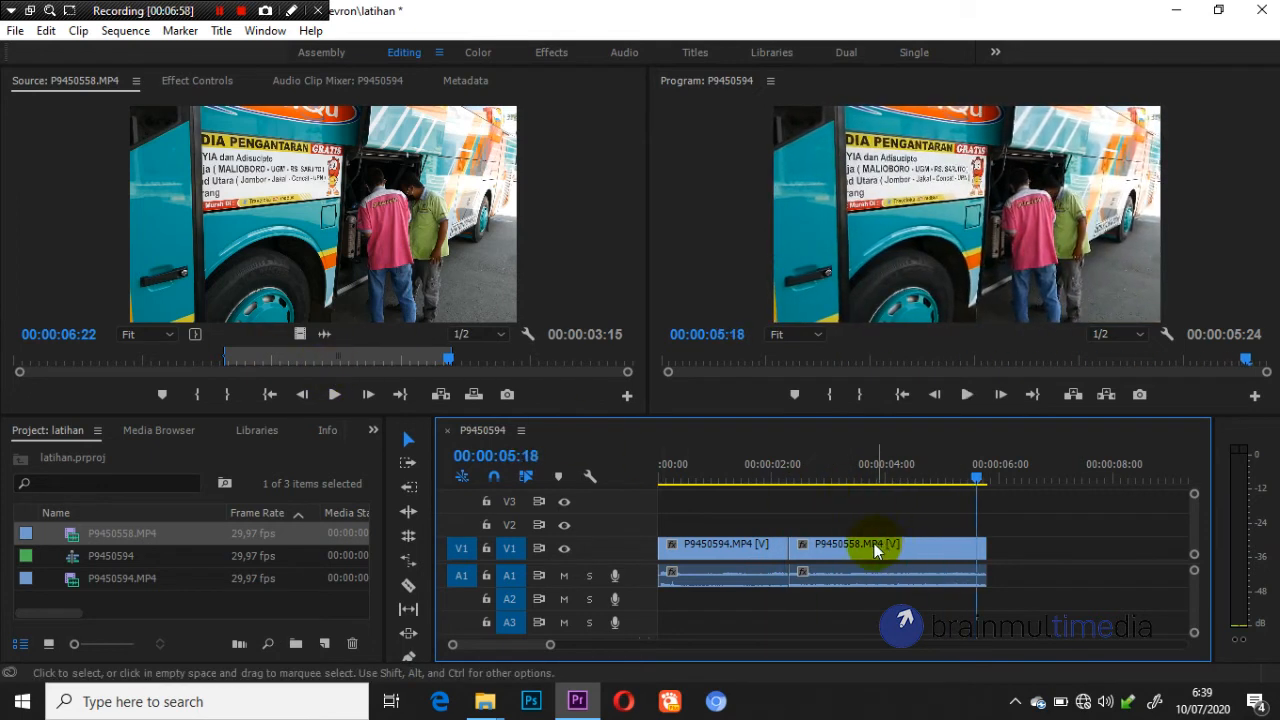
Delete the P9450558.MP4 clip from the timeline and move the sequence playhead to 00:00:01:00
left_click(876, 543)
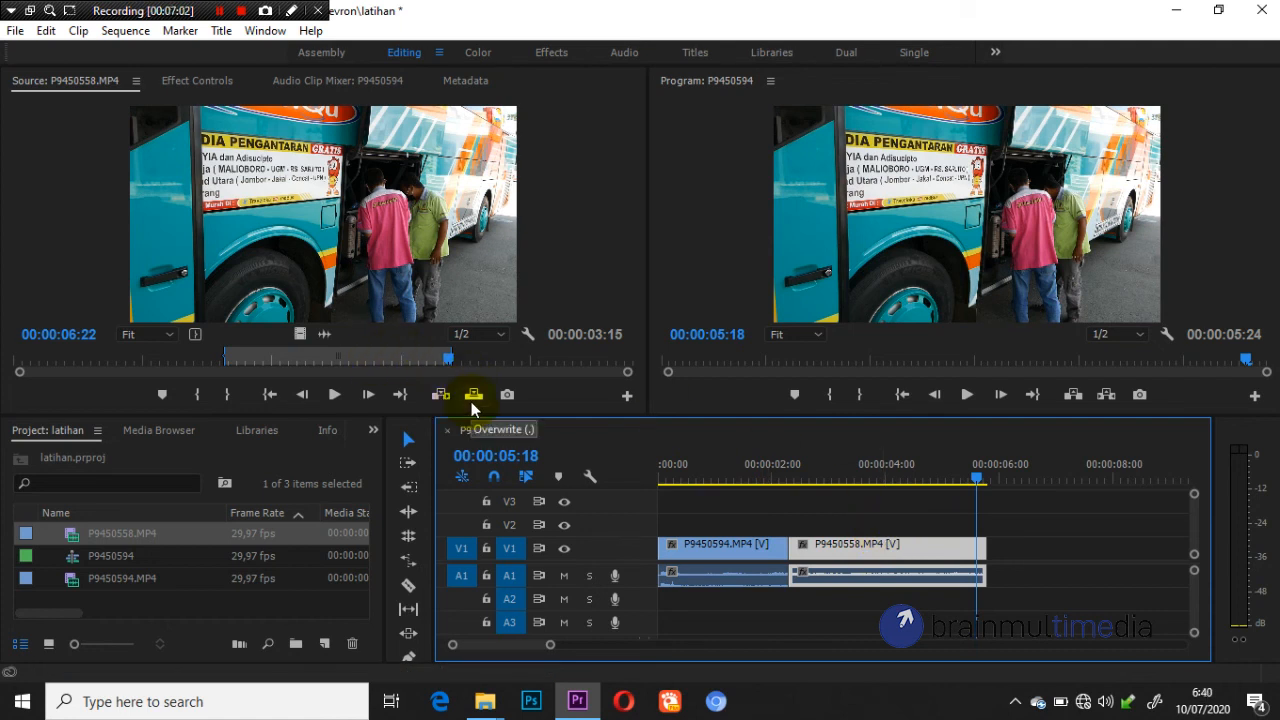
key("Delete")
left_click_drag(811, 474, 714, 480)
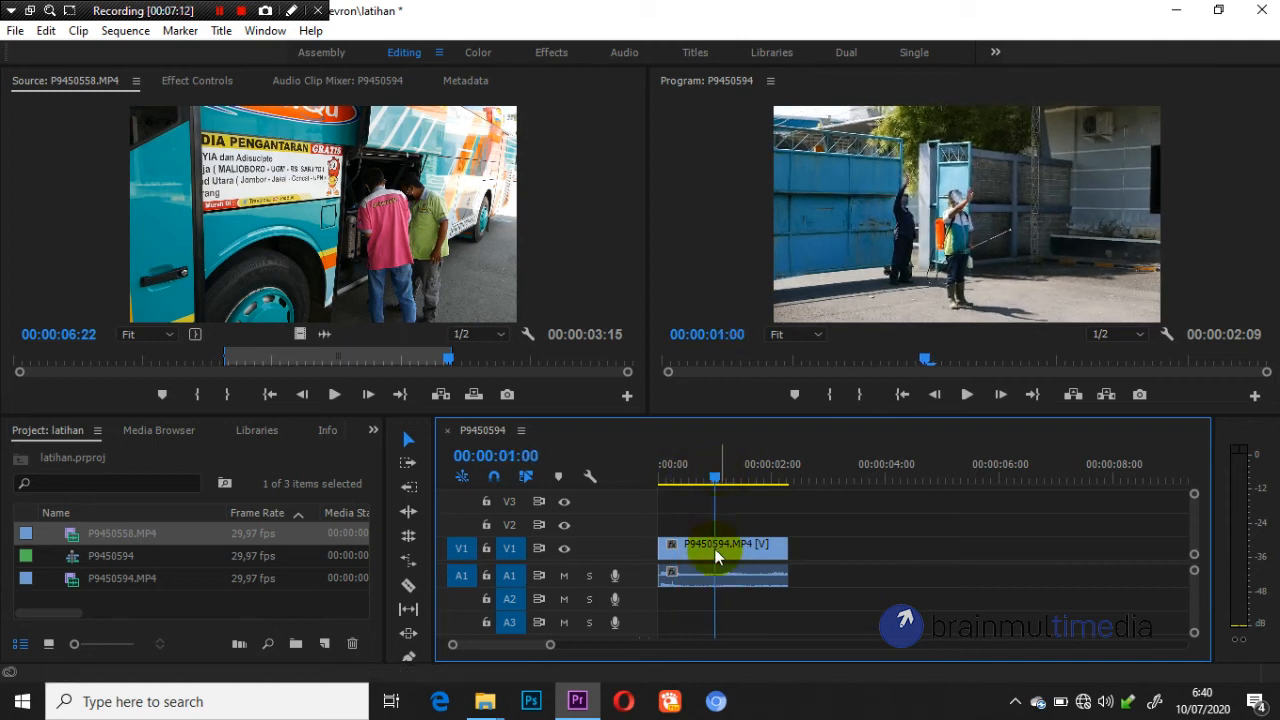
Insert the marked P9450558.MP4 range into the middle of the V1 clip at 00:00:01:02
left_click_drag(709, 474, 708, 482)
left_click(716, 486)
left_click(724, 553)
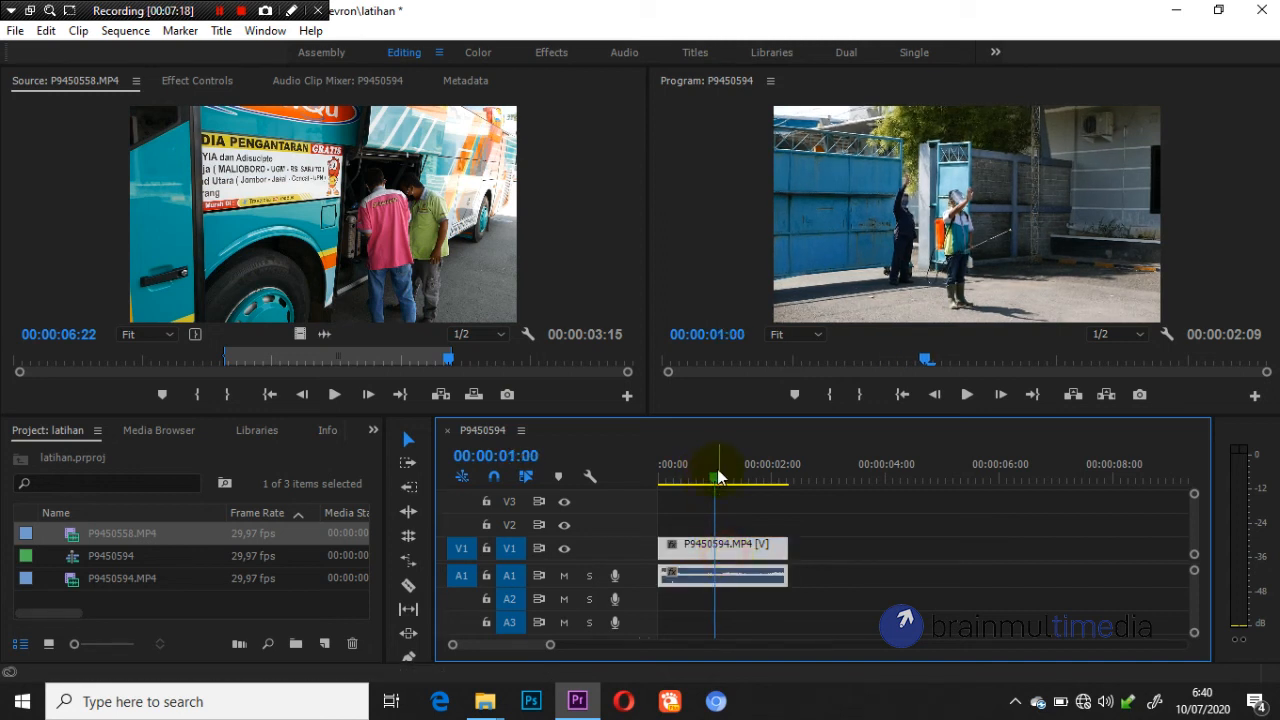
left_click_drag(689, 477, 718, 498)
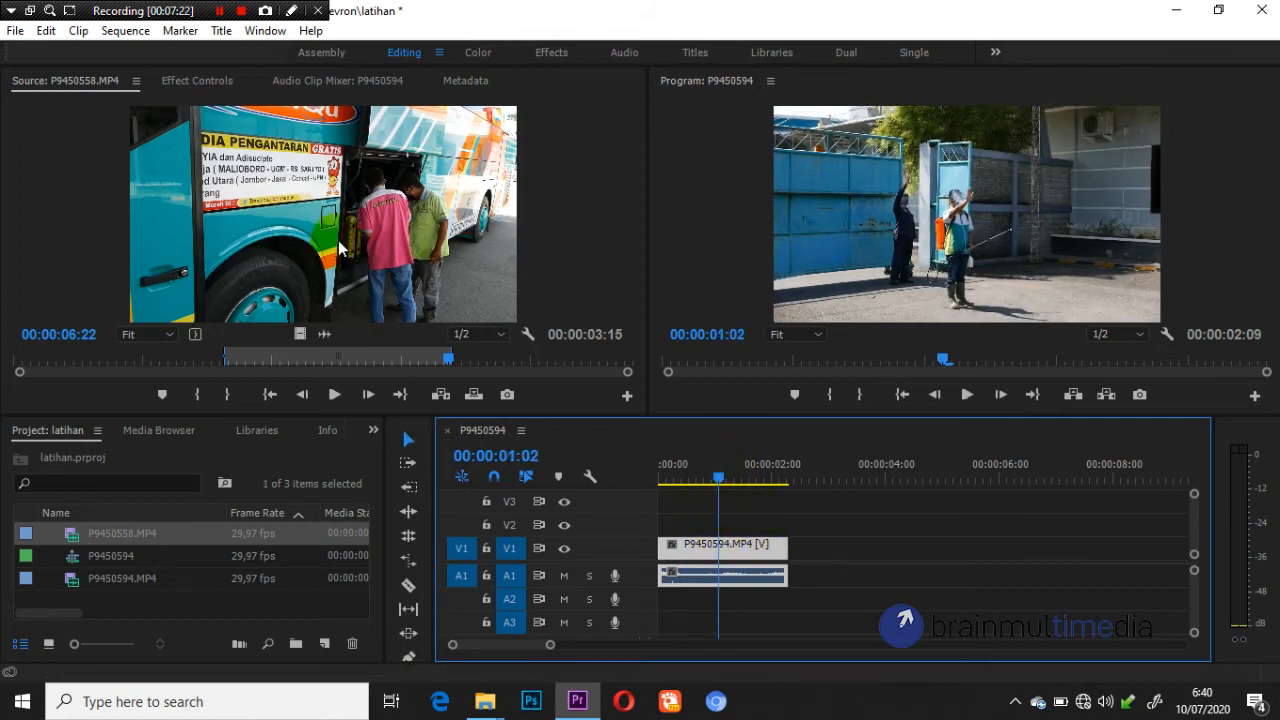
left_click(420, 348)
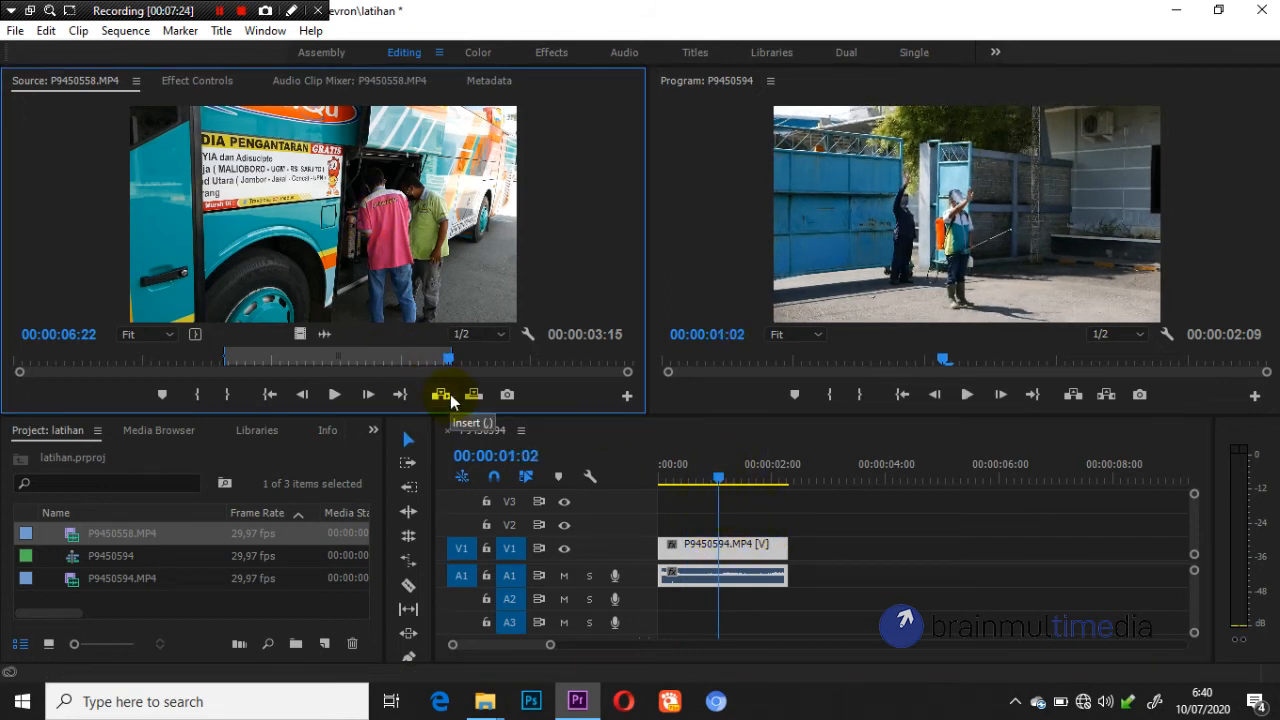
left_click(716, 545)
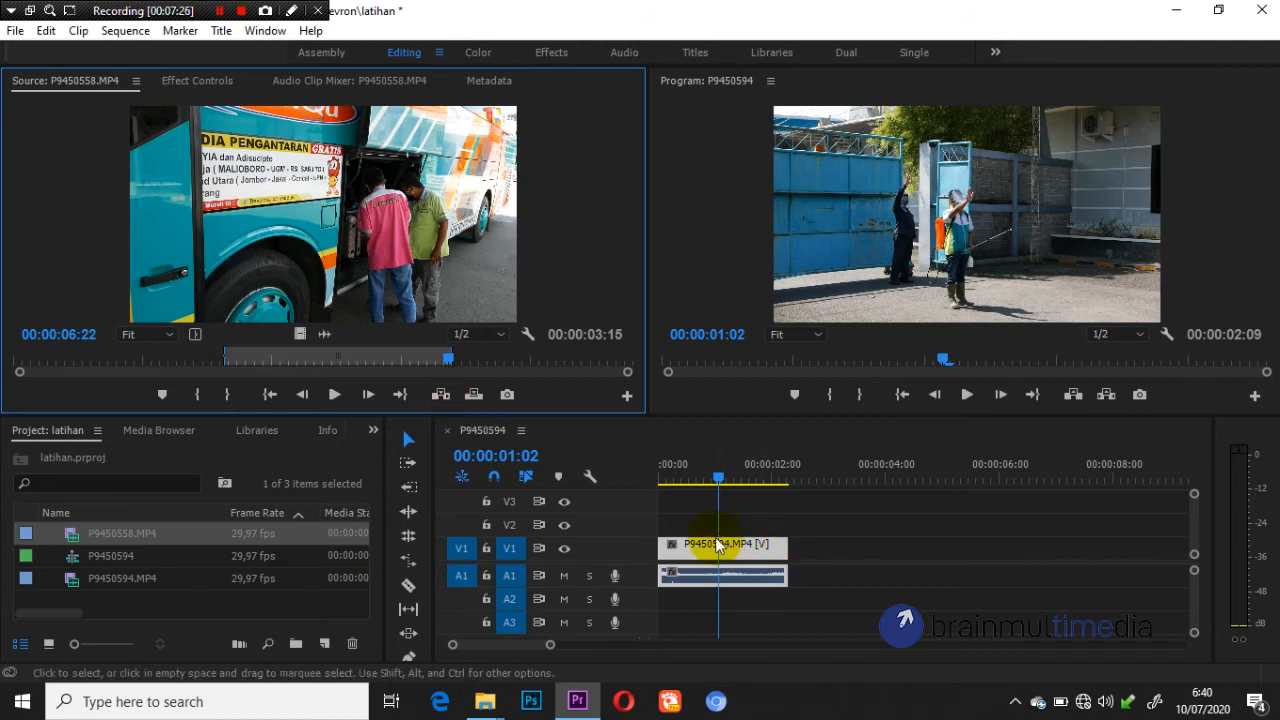
left_click(440, 394)
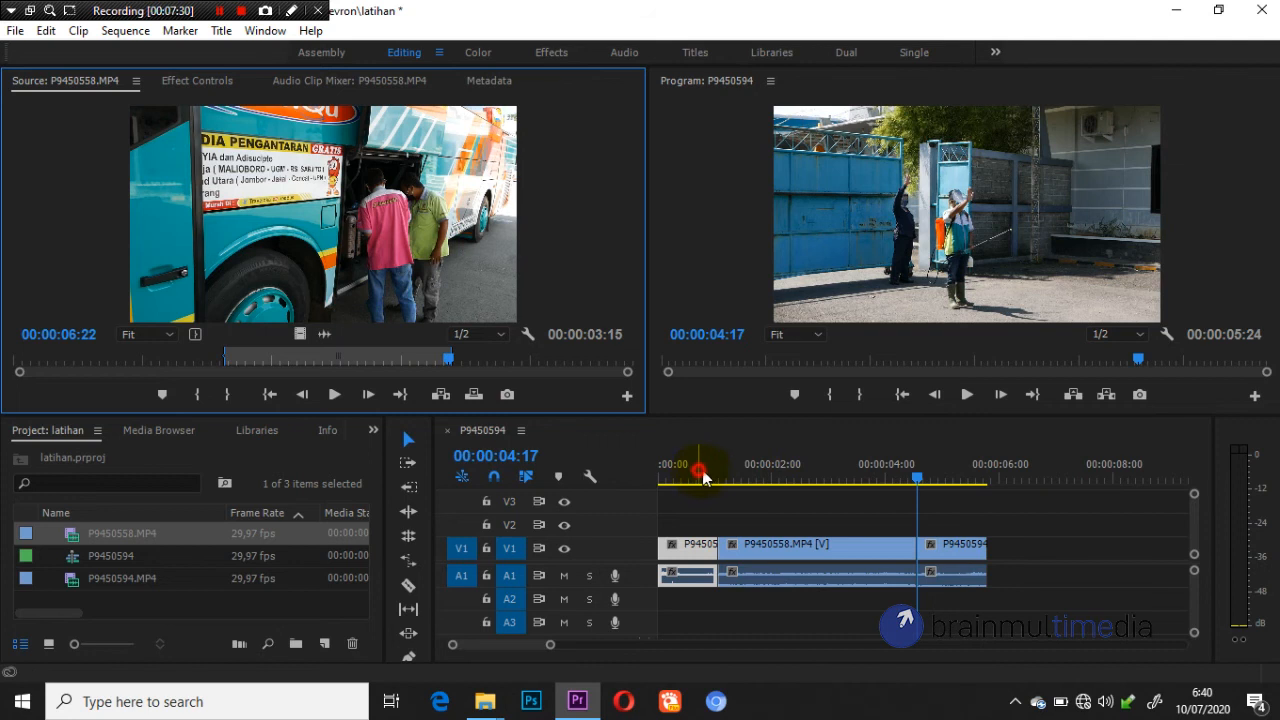
Play the sequence across the start of the inserted P9450558.MP4 clip, and undo the insert
left_click_drag(703, 477, 709, 480)
key("space")
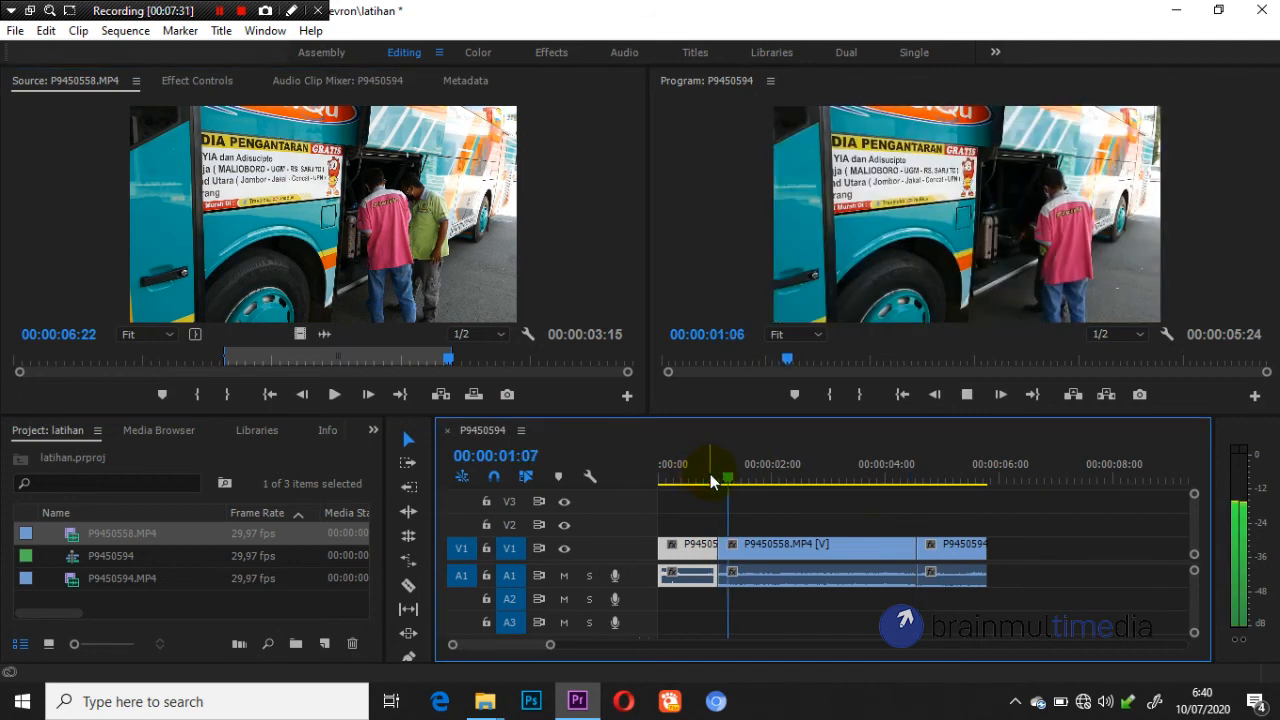
left_click(906, 480)
left_click(710, 484)
key("space")
key("space")
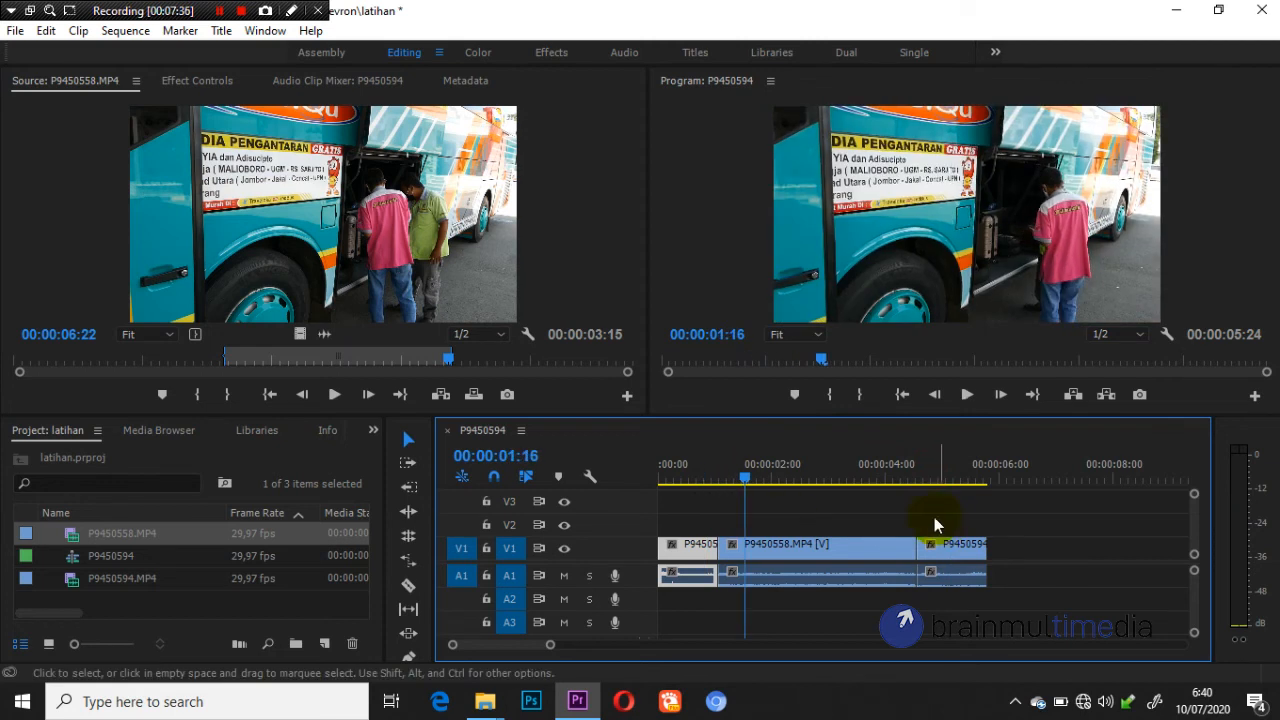
key("ctrl+z")
Try overwriting the V1 clip with the marked P9450558.MP4 range at 00:00:00:27, scrub through the result, and undo the edit
left_click_drag(710, 484, 710, 480)
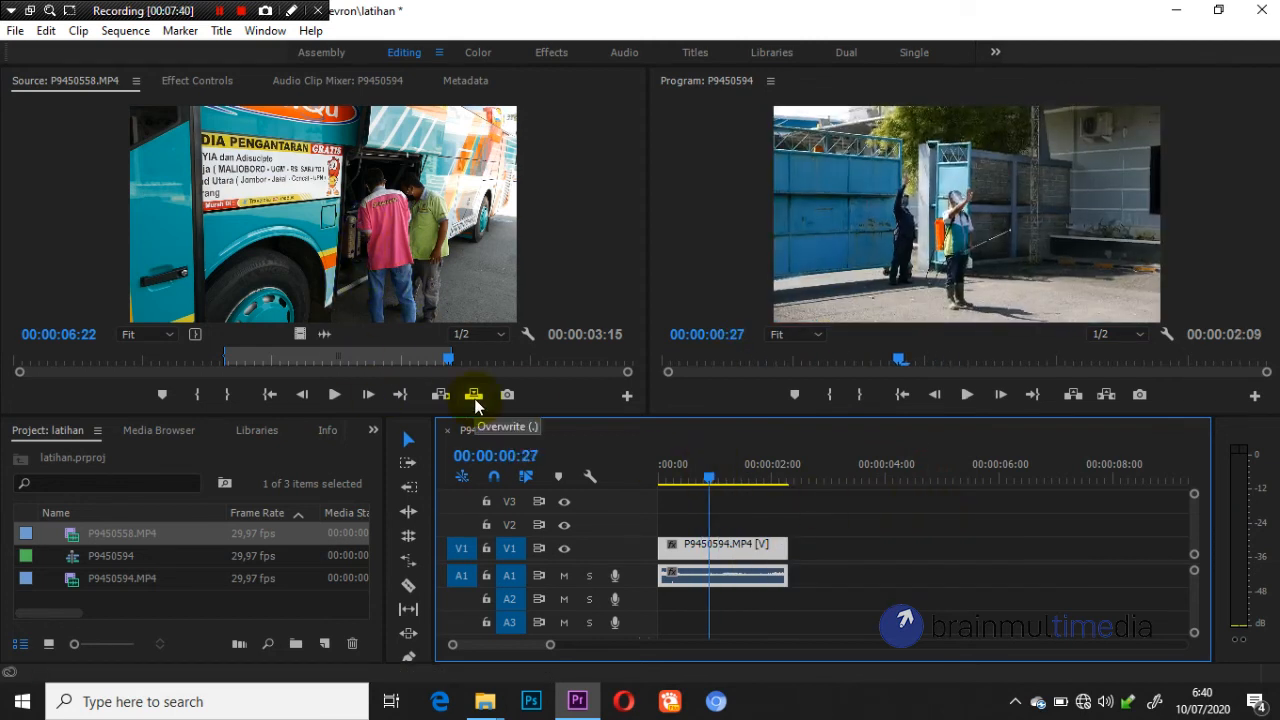
left_click(474, 396)
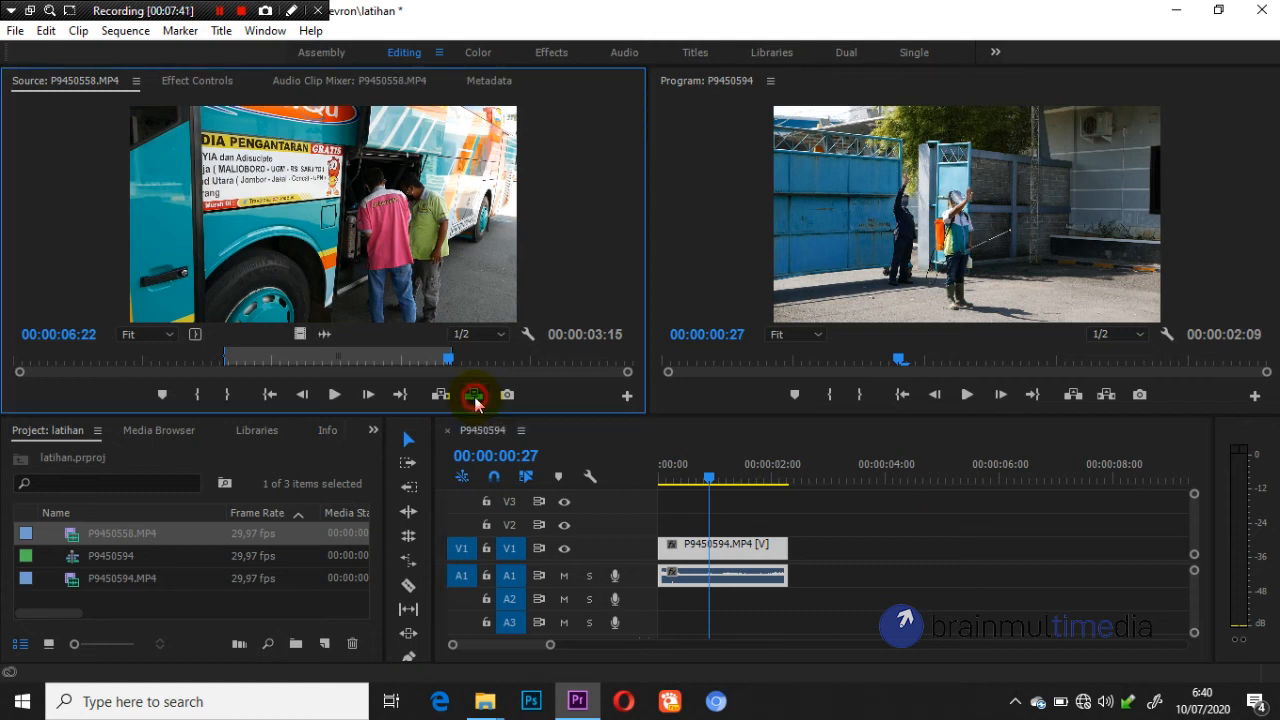
left_click(692, 478)
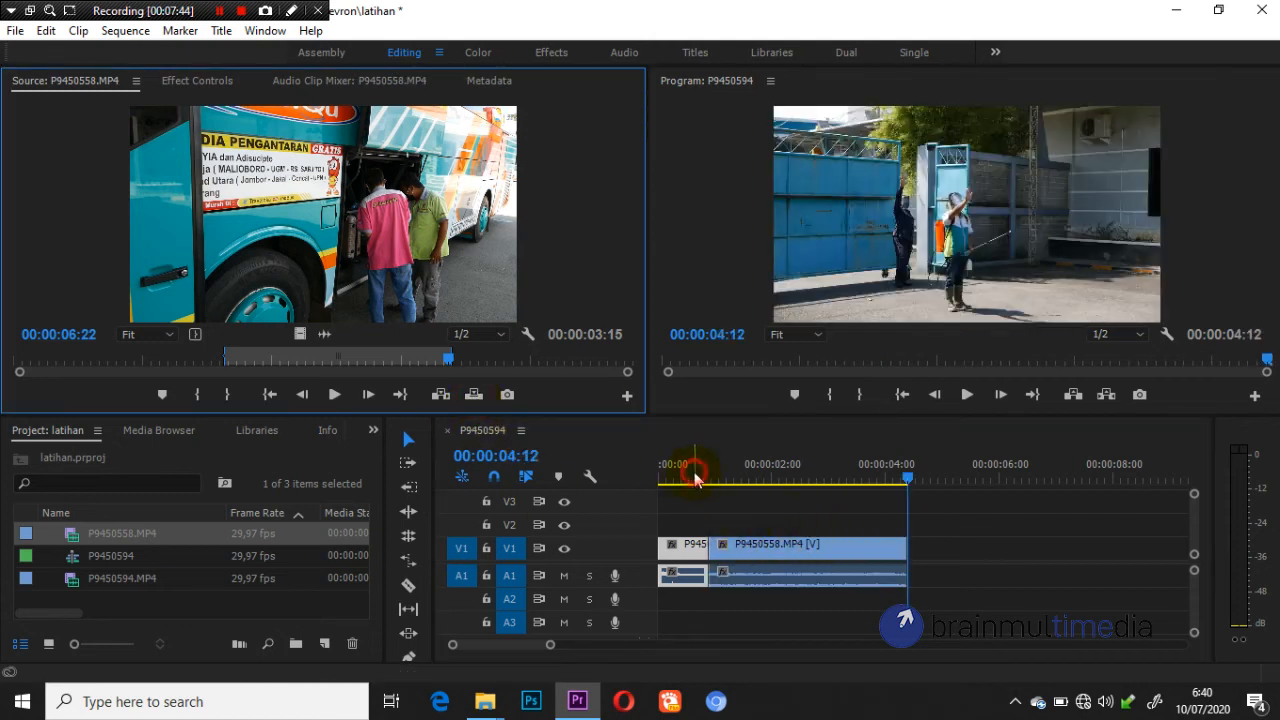
left_click_drag(690, 472, 821, 489)
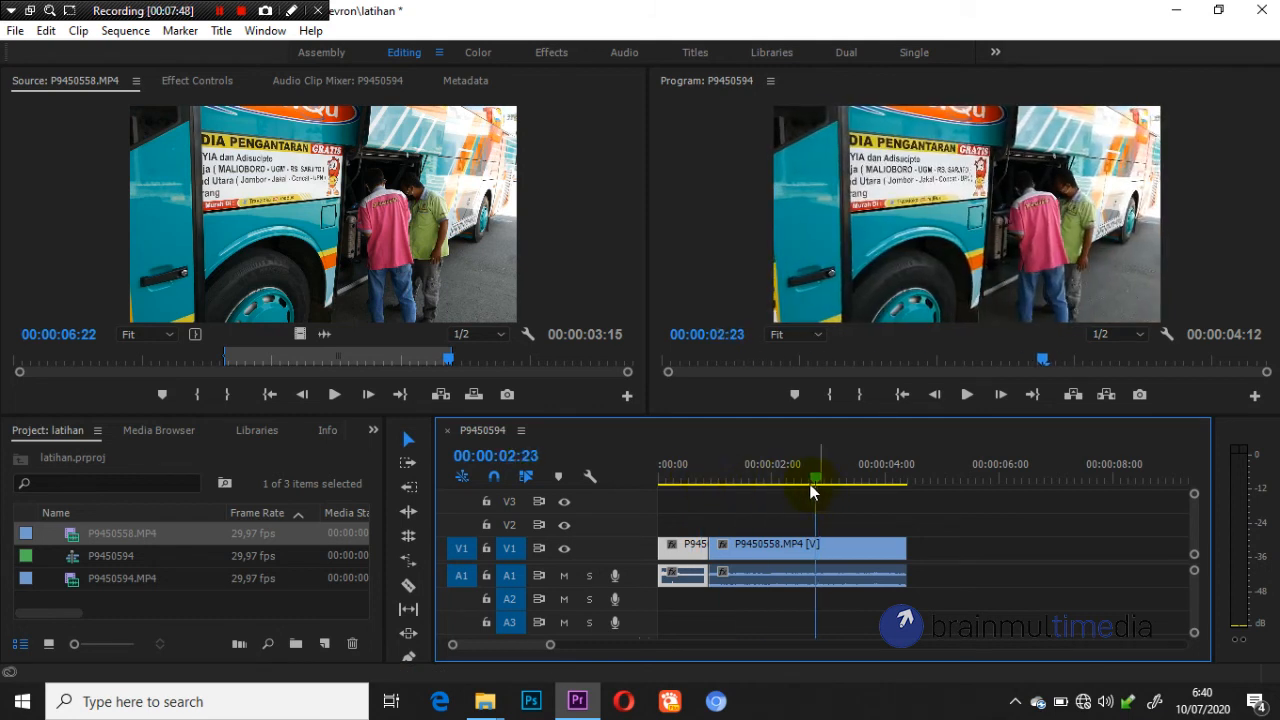
key("ctrl+z")
Try inserting the marked P9450558.MP4 range at 00:00:00:26, check both parts of the split clip, and undo the insert
left_click(709, 470)
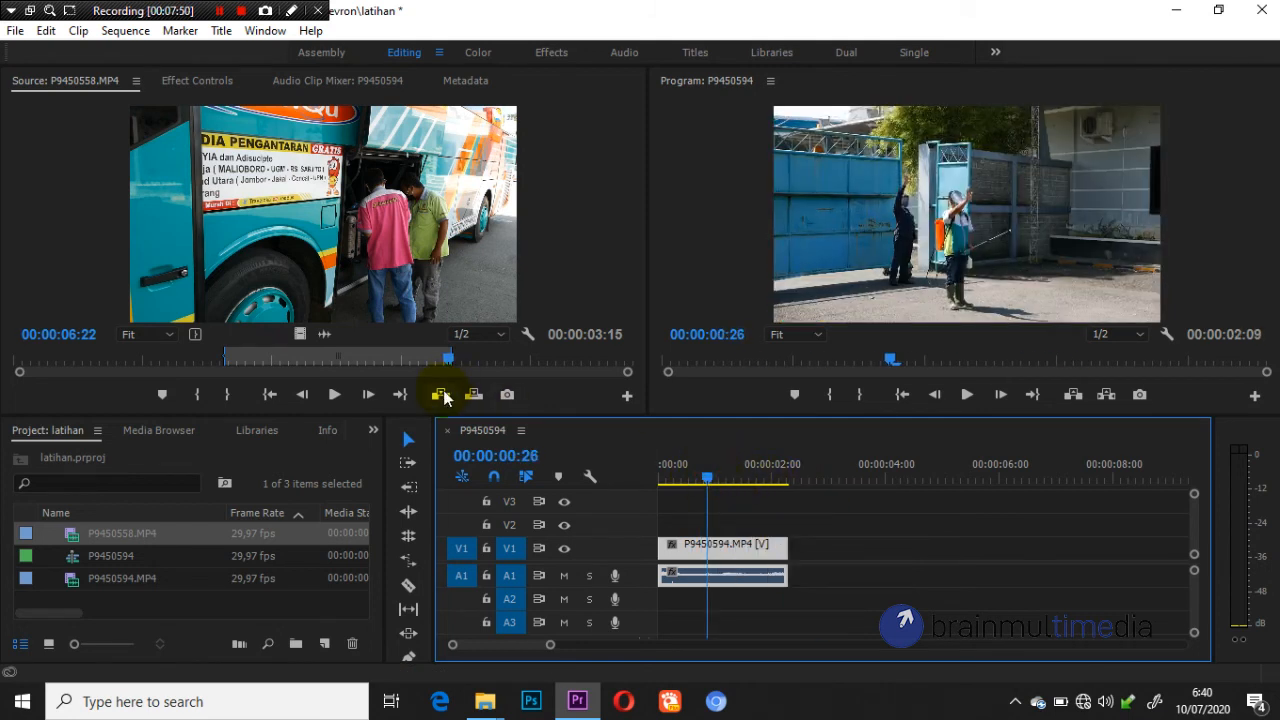
left_click(440, 395)
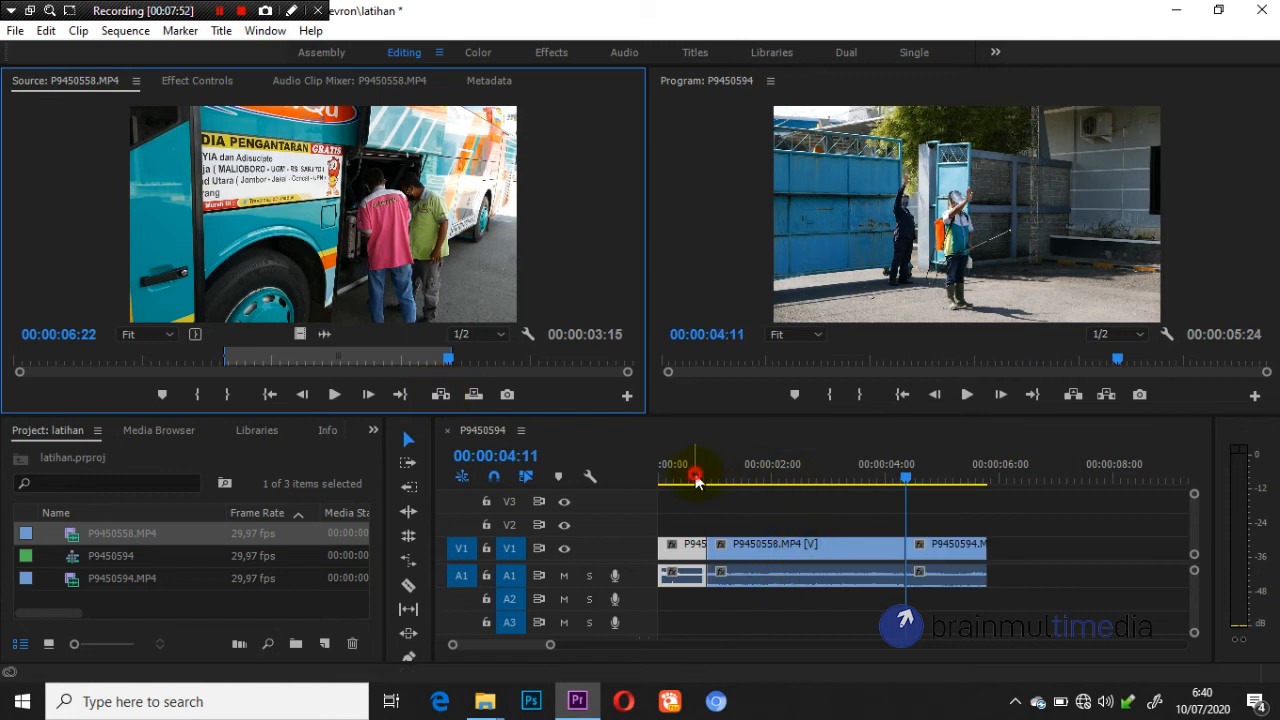
left_click(695, 476)
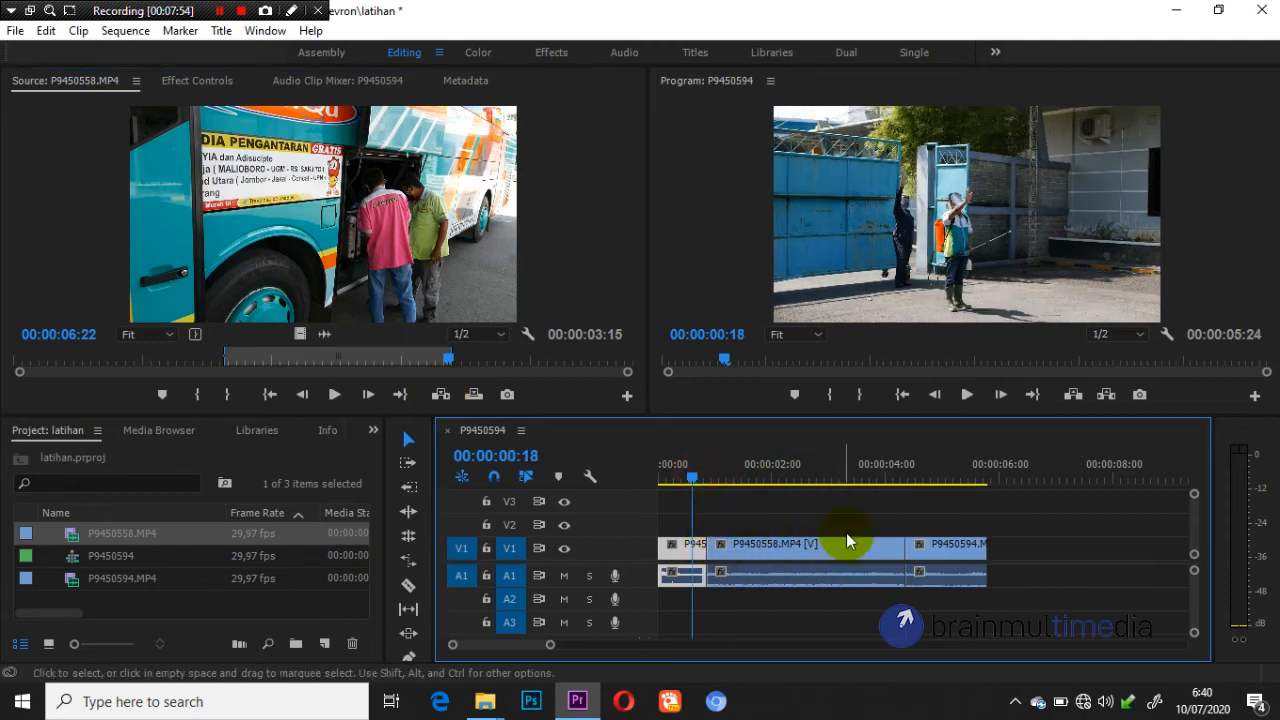
mouse_move(908, 481)
left_mouse_down()
mouse_move(896, 465)
mouse_move(918, 468)
left_mouse_up()
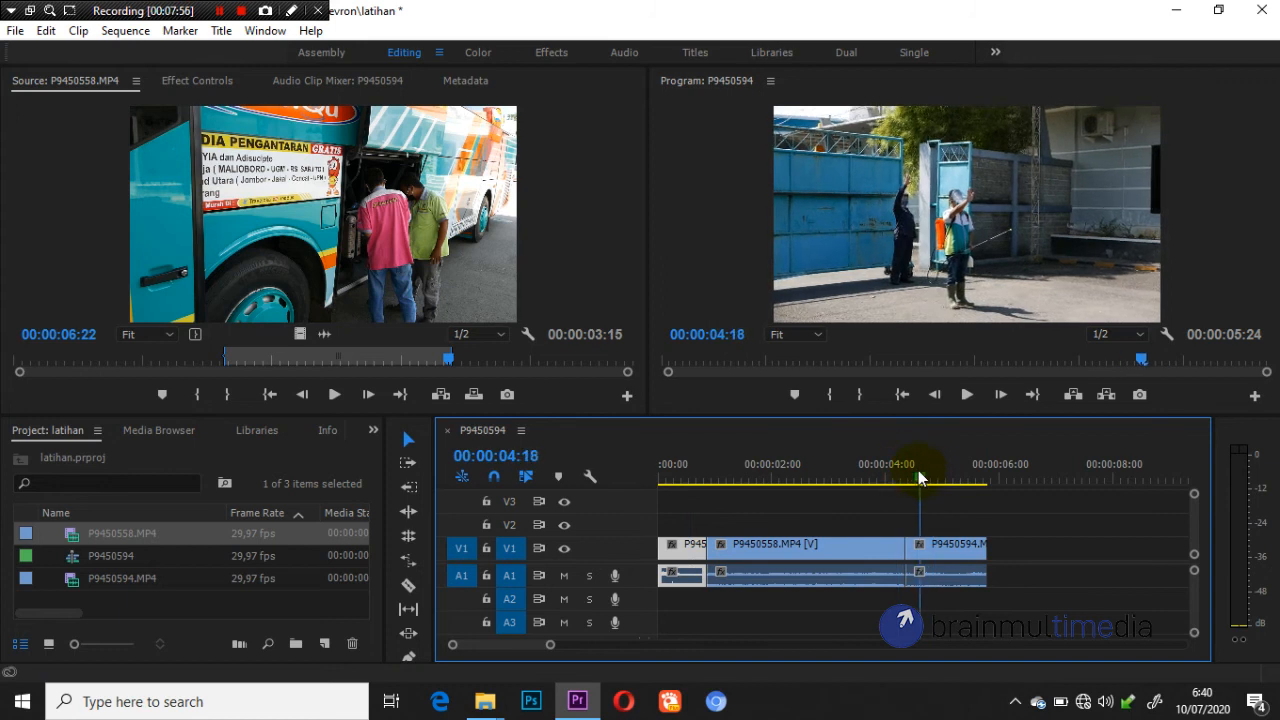
key("ctrl+z")
Try an Overwrite edit of the marked P9450558.MP4 range at 00:00:01:07 on V1, and undo it
left_click_drag(738, 460, 728, 462)
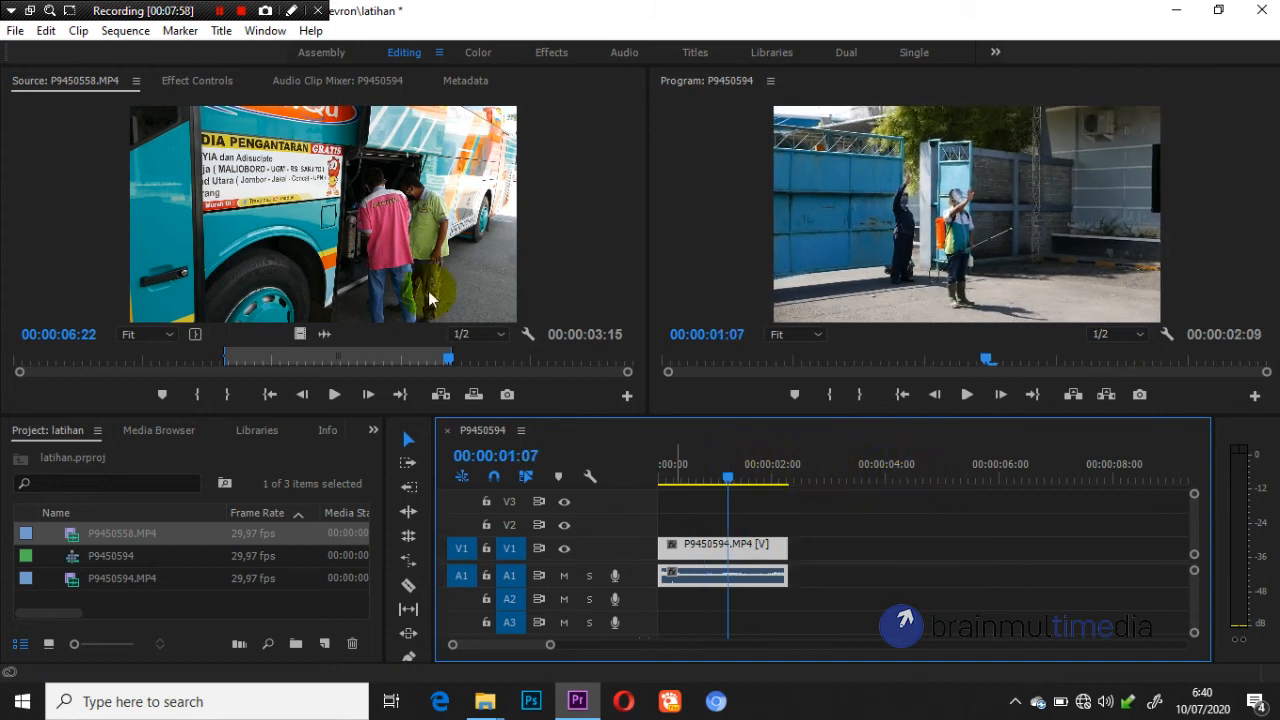
left_click(474, 395)
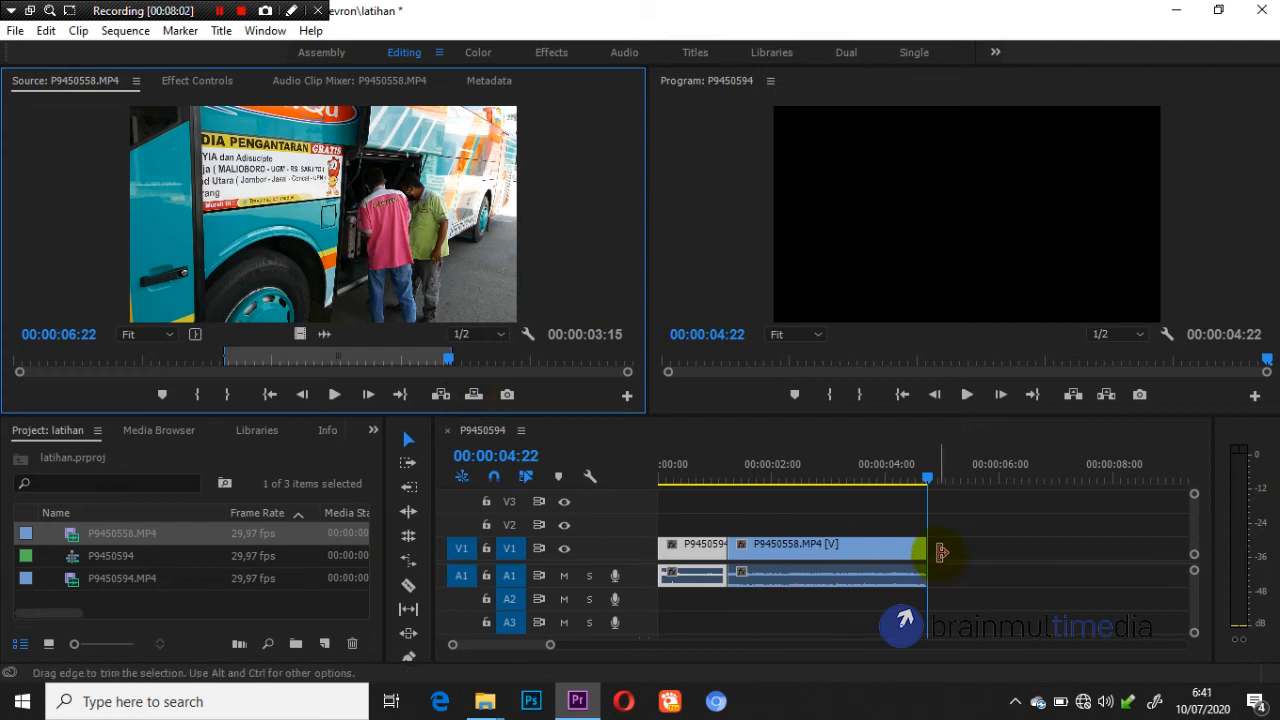
key("ctrl+z")
Target track V2 instead of V1, try overwriting with the source range at 00:00:01:03, and undo the edit
left_click(721, 478)
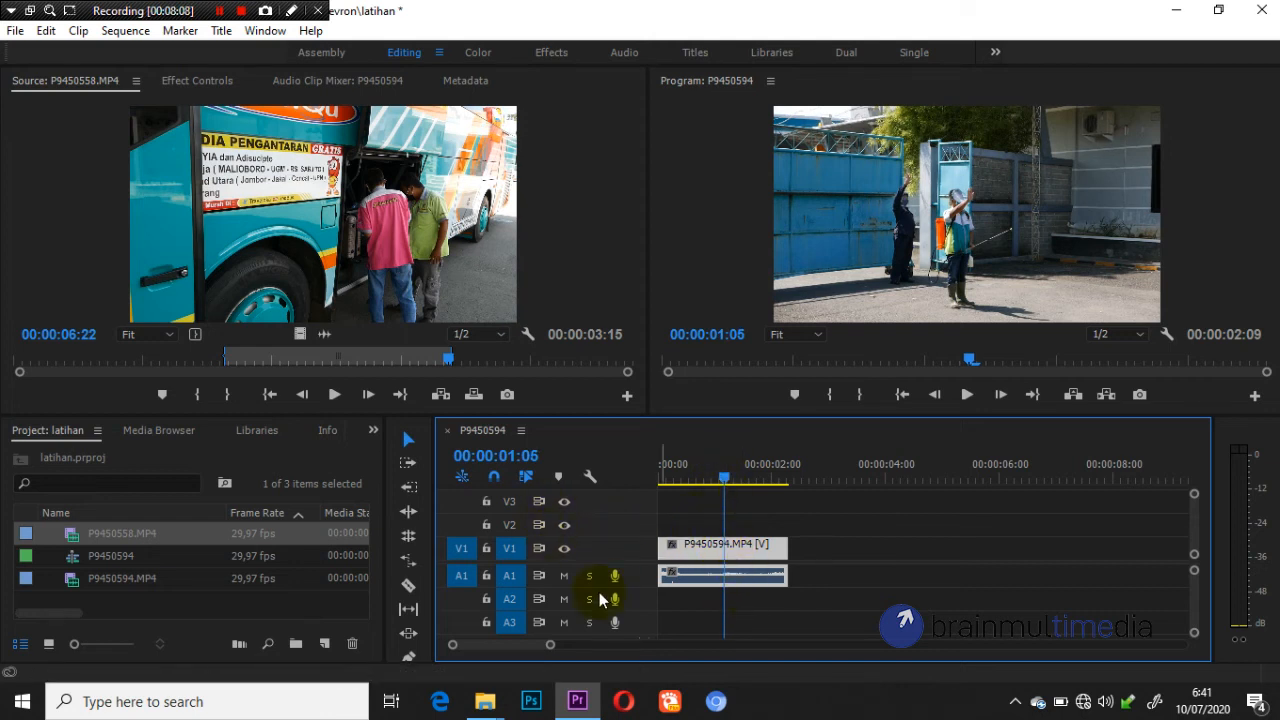
left_click(720, 478)
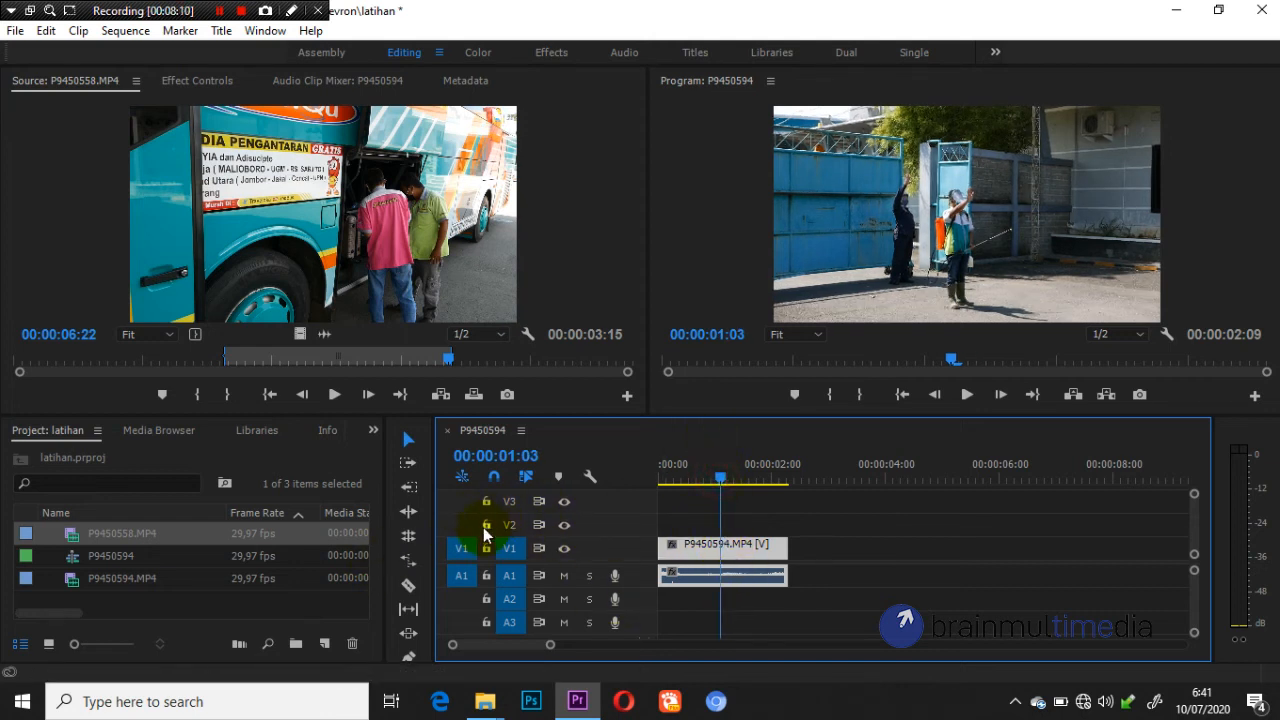
left_click(515, 524)
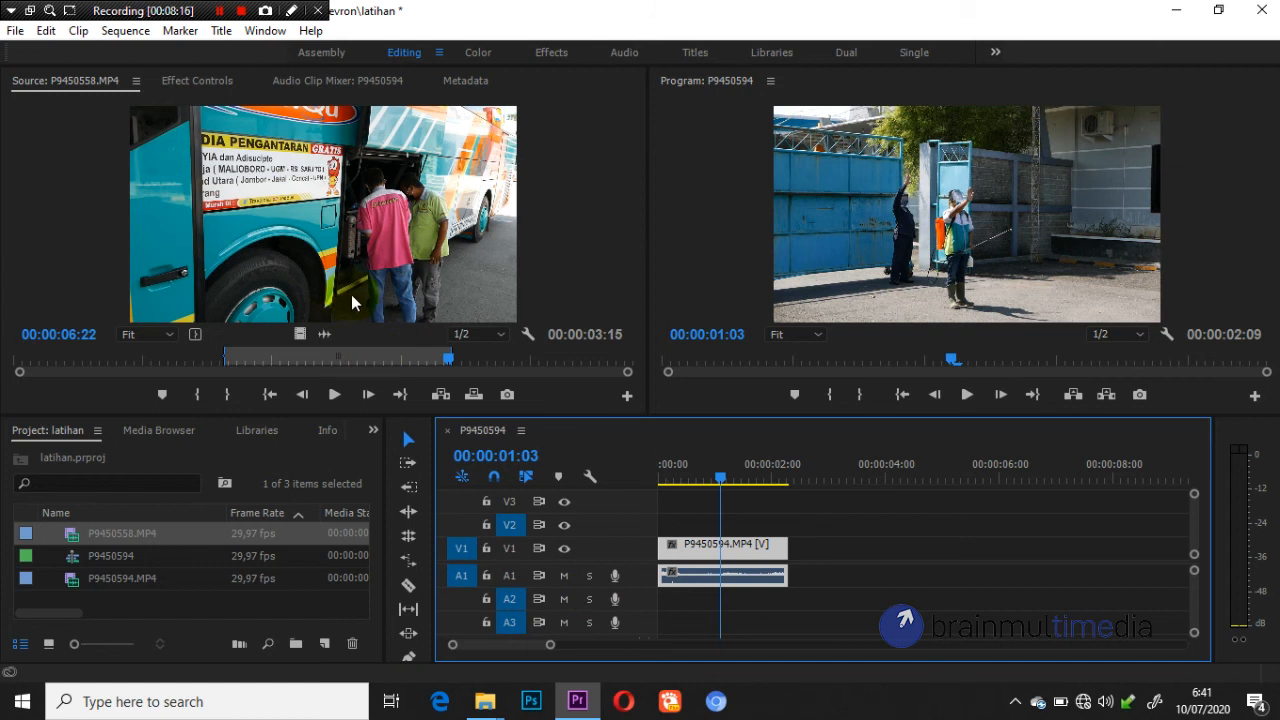
left_click(473, 395)
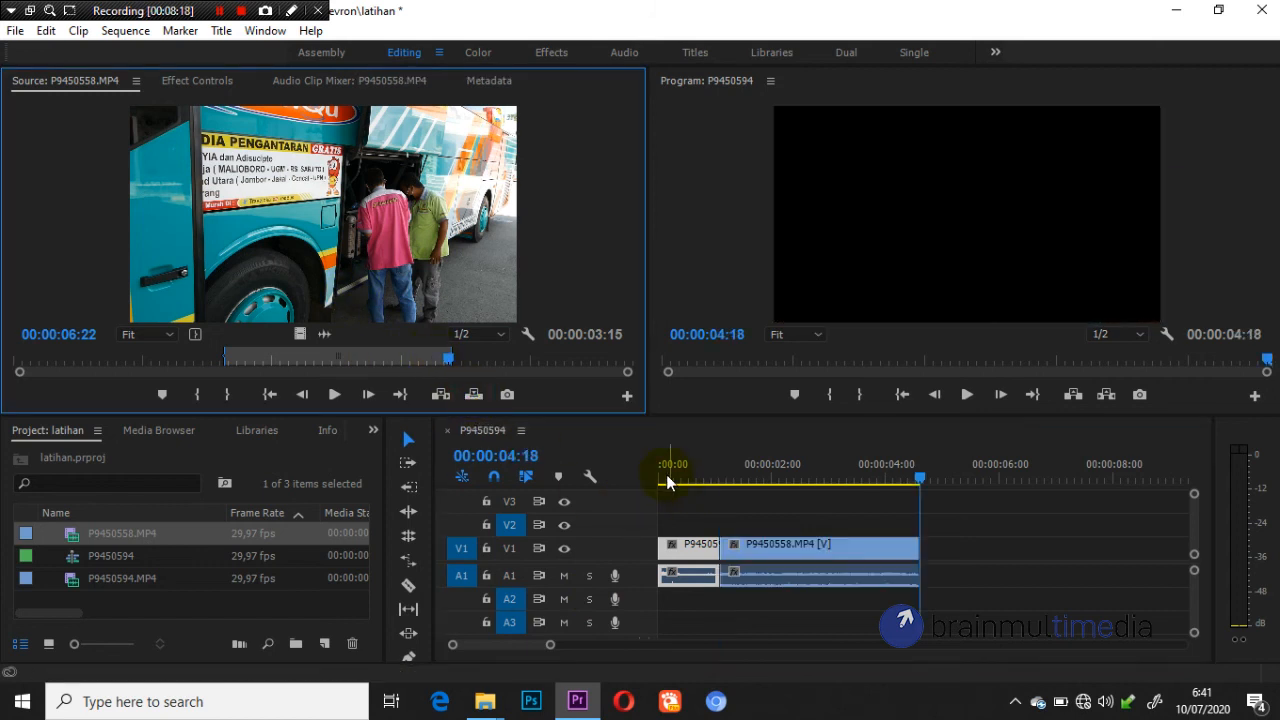
key("ctrl+z")
Patch the source video to V2 and its audio to A2, leaving only sequence tracks V1 and A1 targeted
left_click(462, 524)
left_click(462, 597)
left_click(517, 526)
left_click(510, 548)
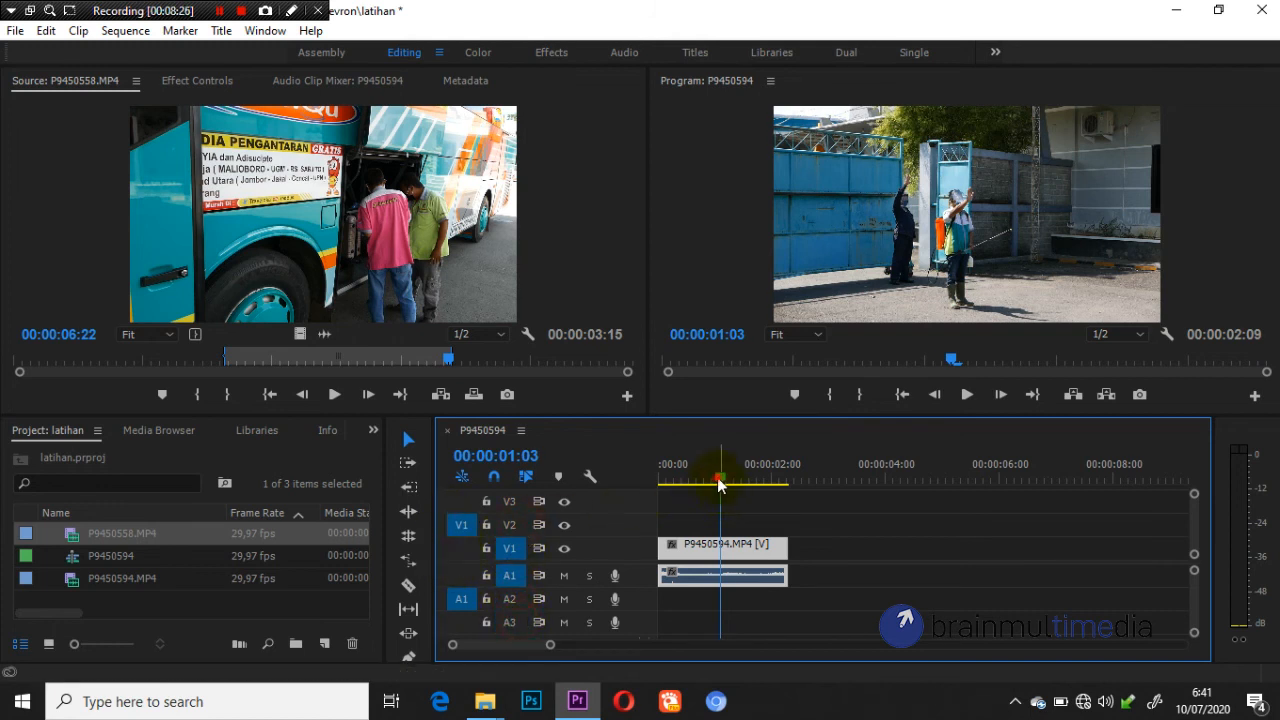
Try overwriting the marked P9450558.MP4 range onto V2 and A2 at 00:00:01:02, and undo the edit
left_click(442, 269)
left_click(474, 394)
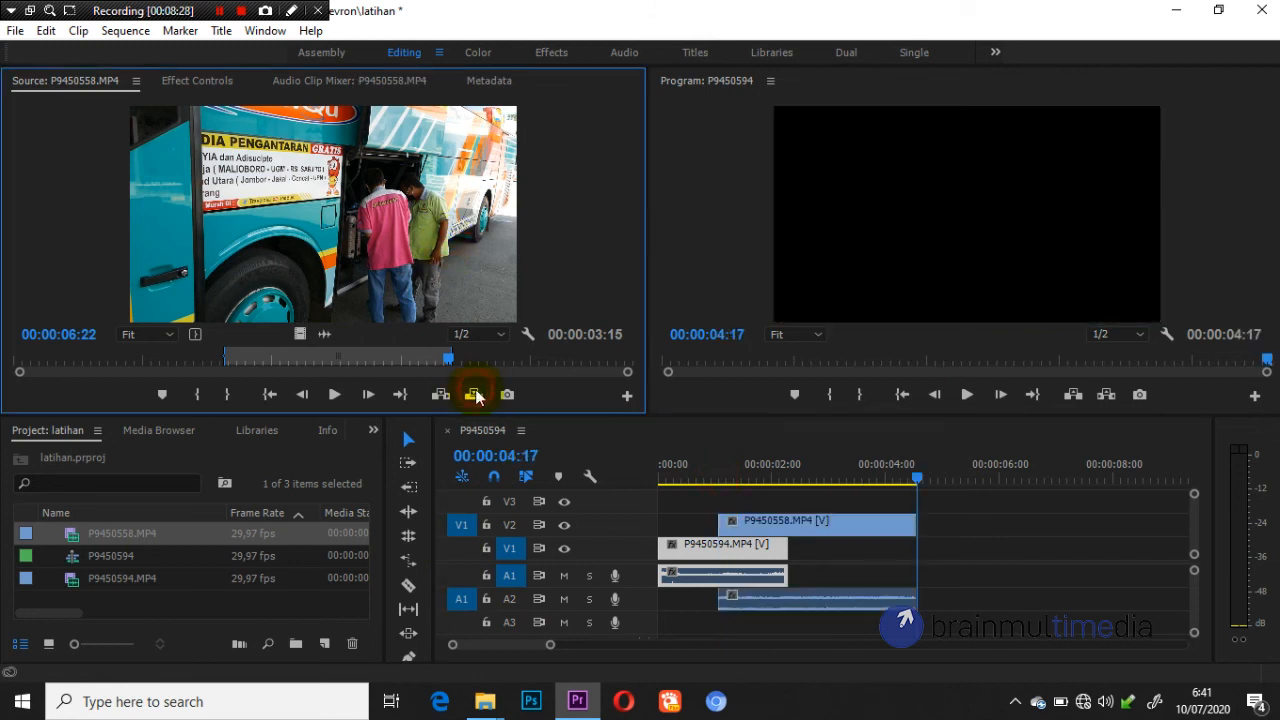
left_click(729, 528)
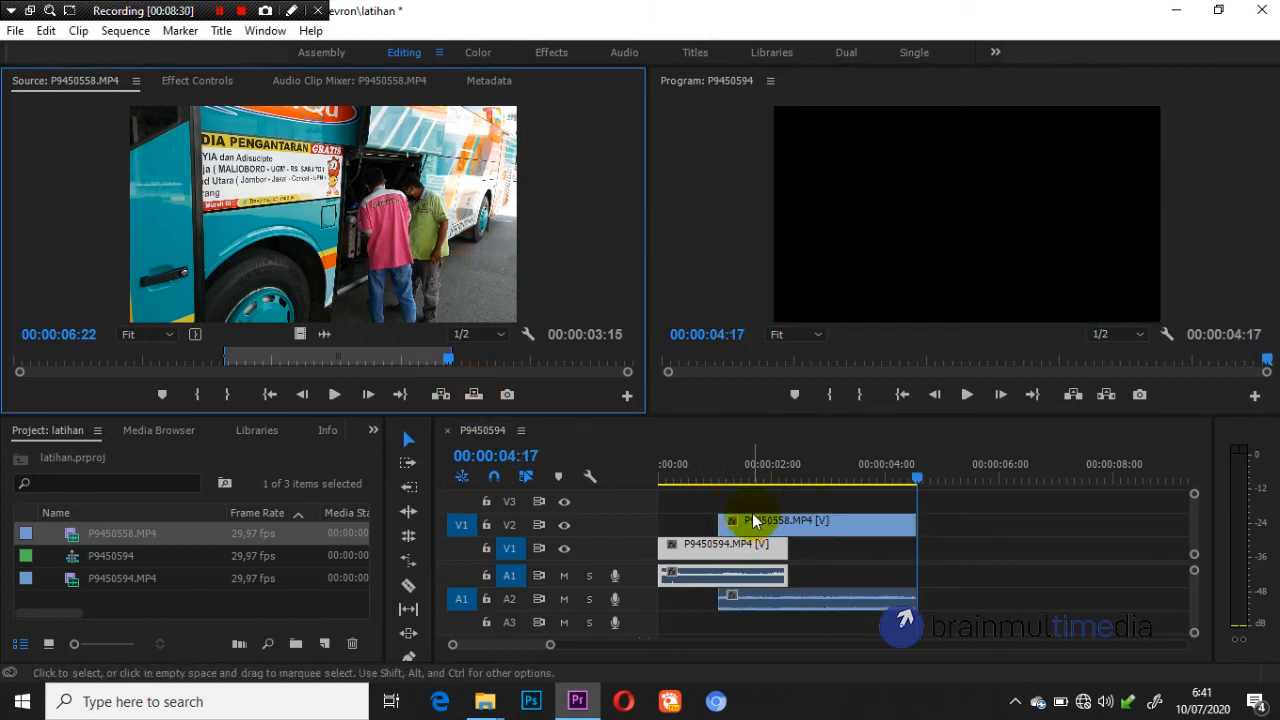
key("ctrl+z")
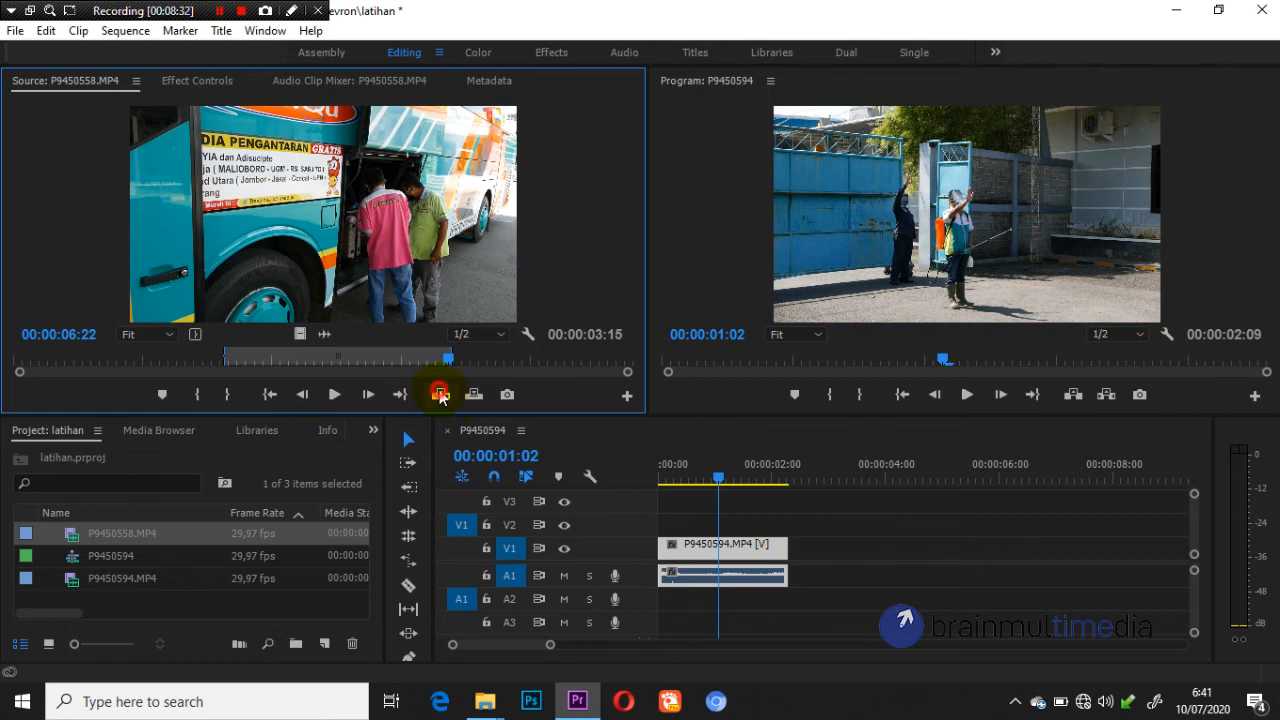
Try inserting the marked P9450558.MP4 range onto V2 and A2 at 00:00:01:02, and undo the insert
left_click(440, 394)
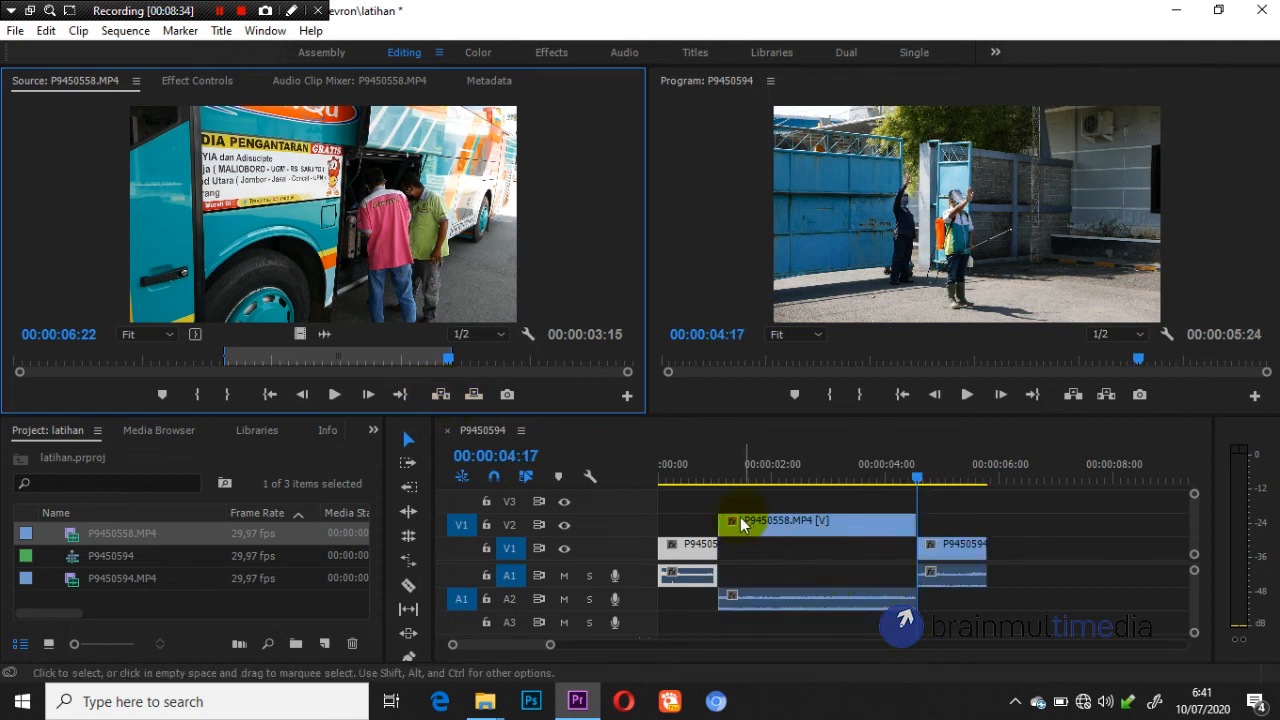
left_click(865, 549)
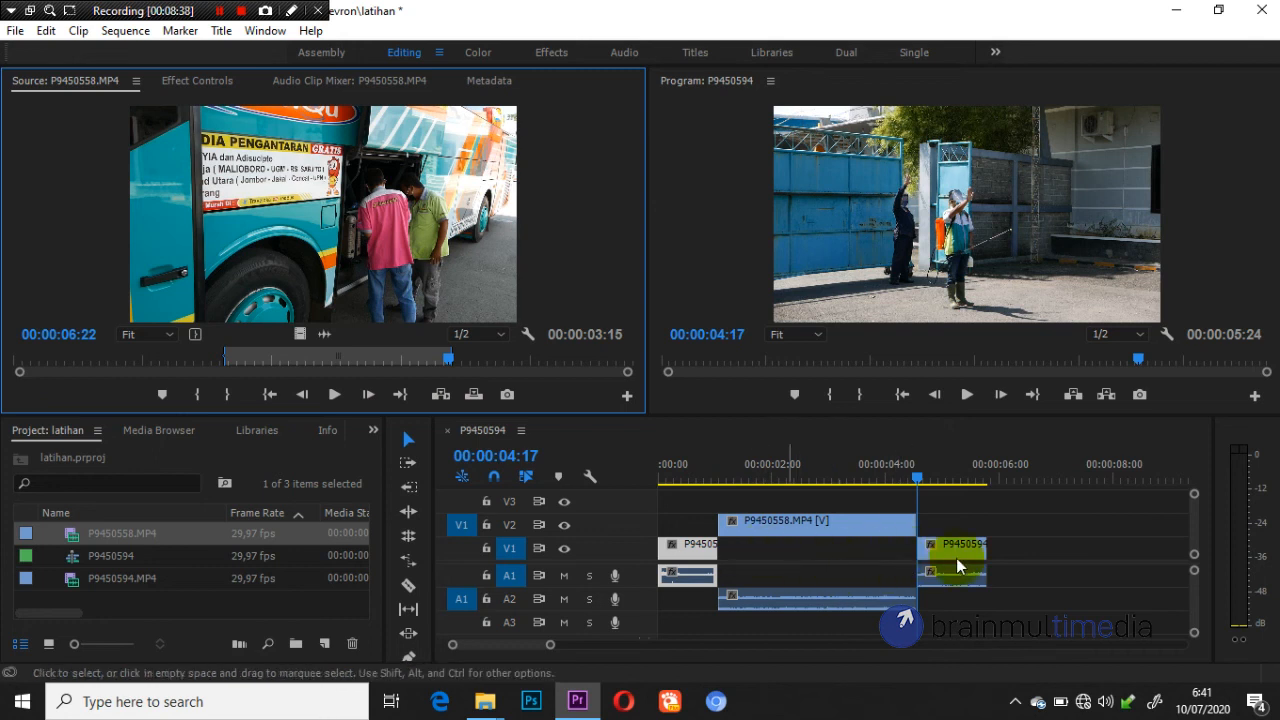
key("ctrl+z")
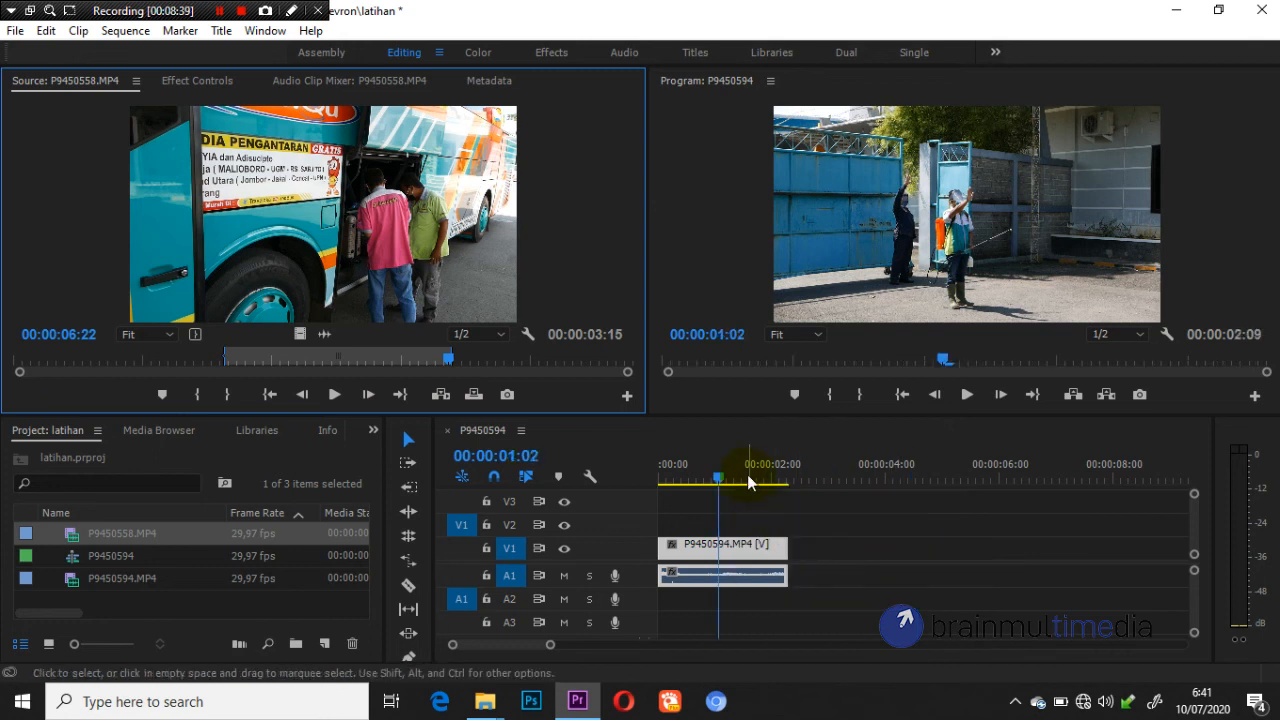
Overwrite the source range onto V2 and A2 at 00:00:01:02 again and play the sequence through the overlapping clips
left_click(476, 394)
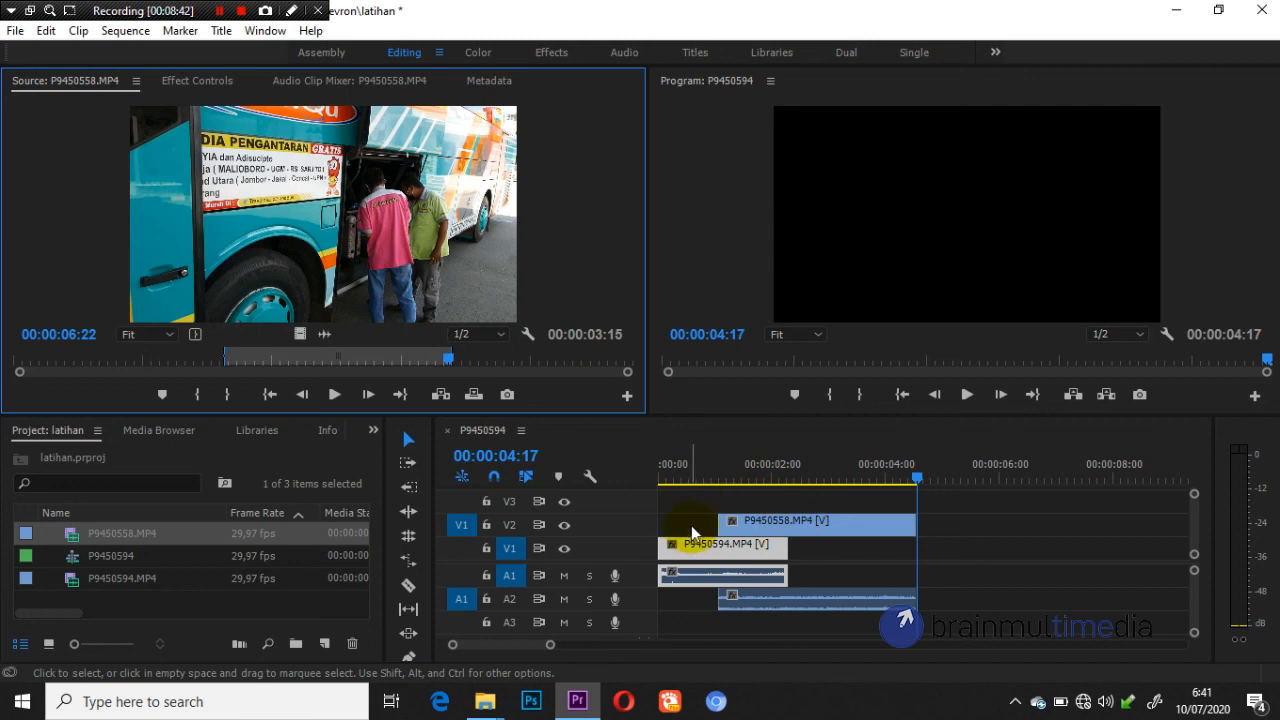
left_click(698, 478)
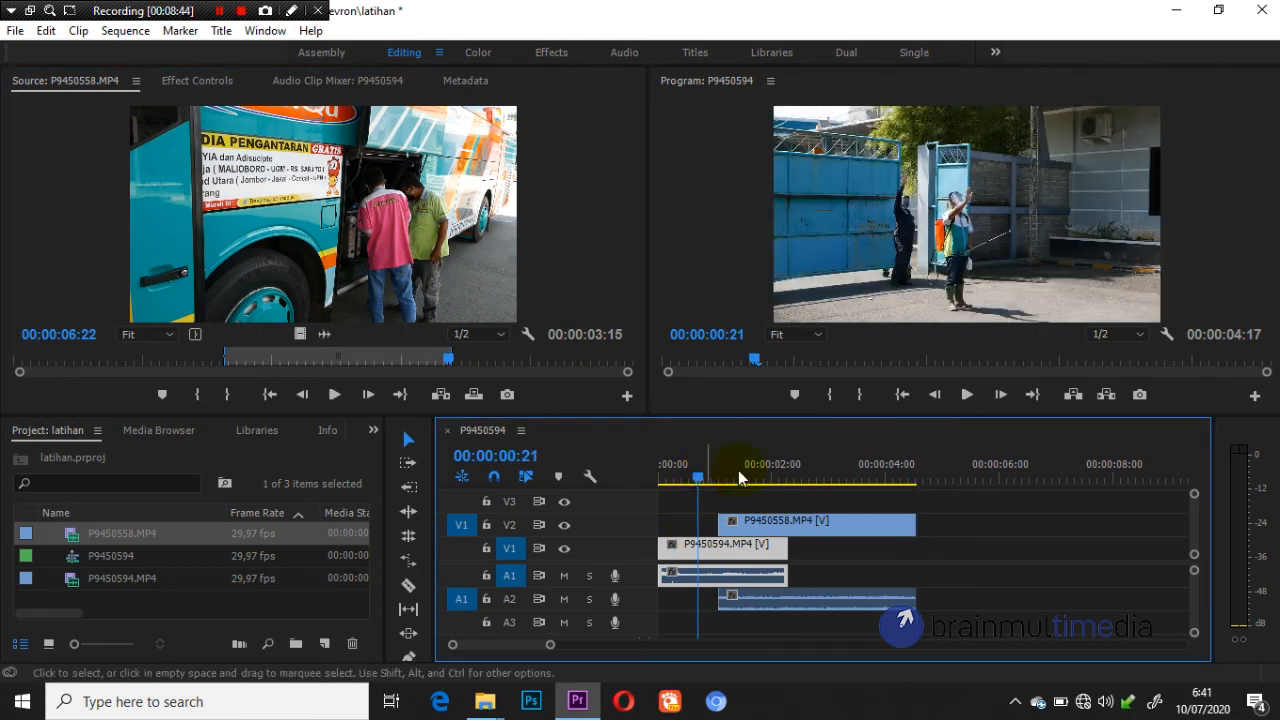
left_click_drag(690, 476, 645, 480)
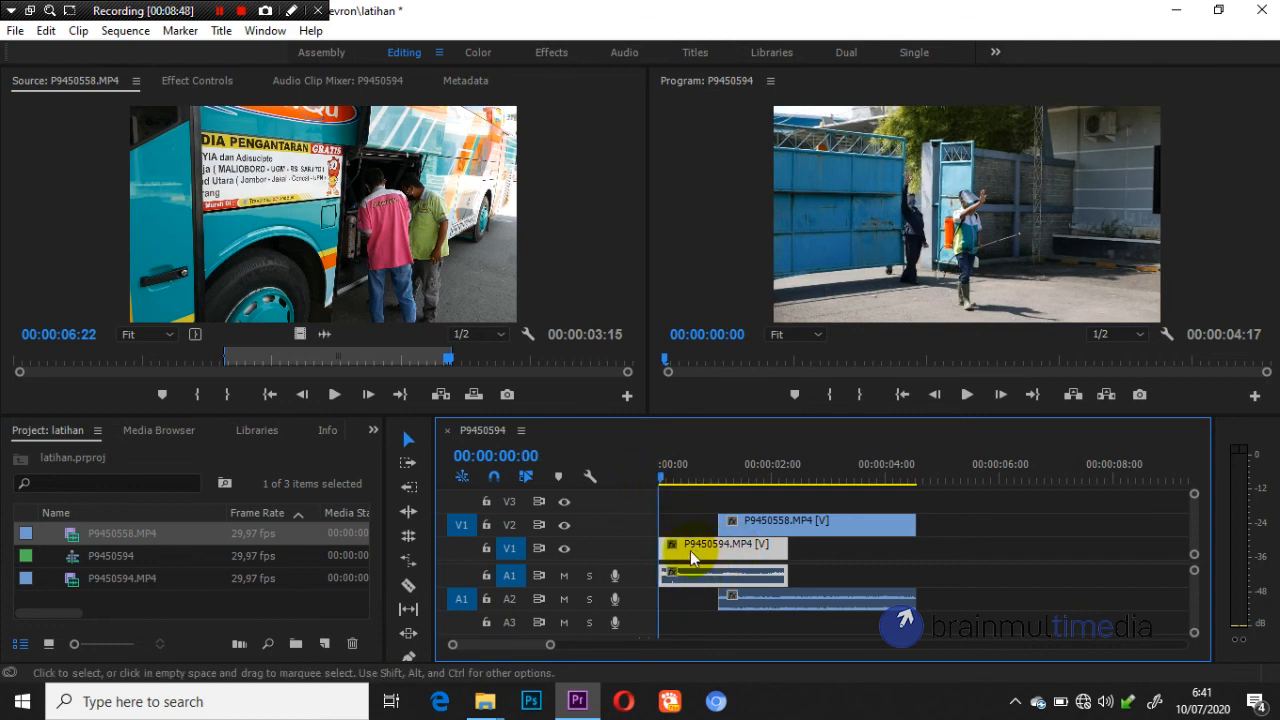
left_click(694, 462)
key("space")
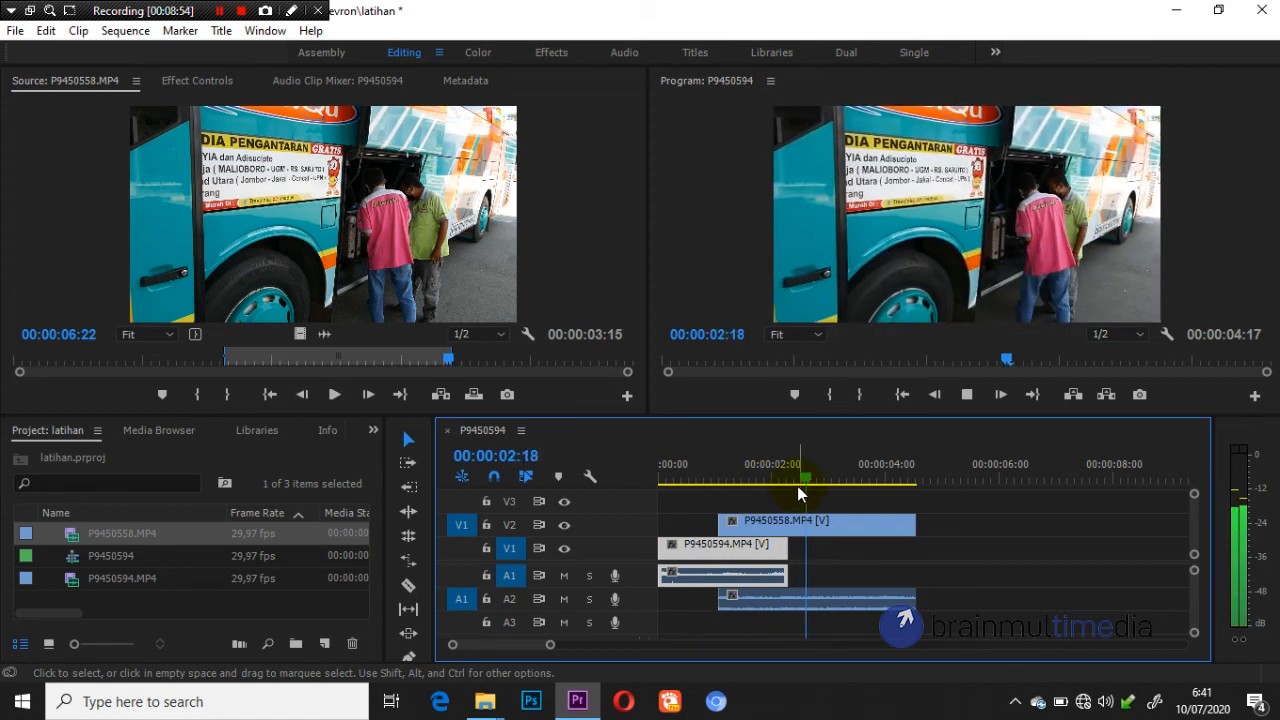
left_click(699, 489)
Remove the overlapping P9450558.MP4 clip, try overwriting it onto V2 and A2 at 00:00:03:06, and undo that edit
left_click_drag(699, 489, 840, 478)
key("Delete")
left_click(470, 395)
left_click(474, 395)
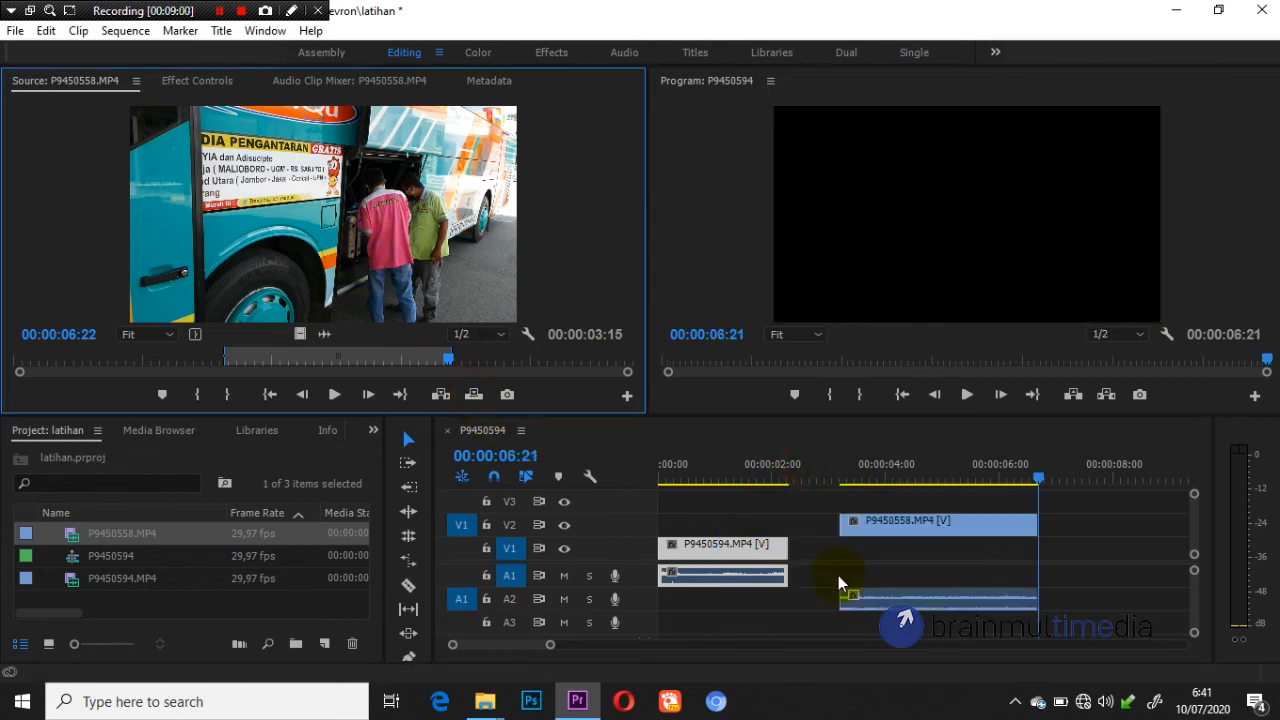
key("ctrl+z")
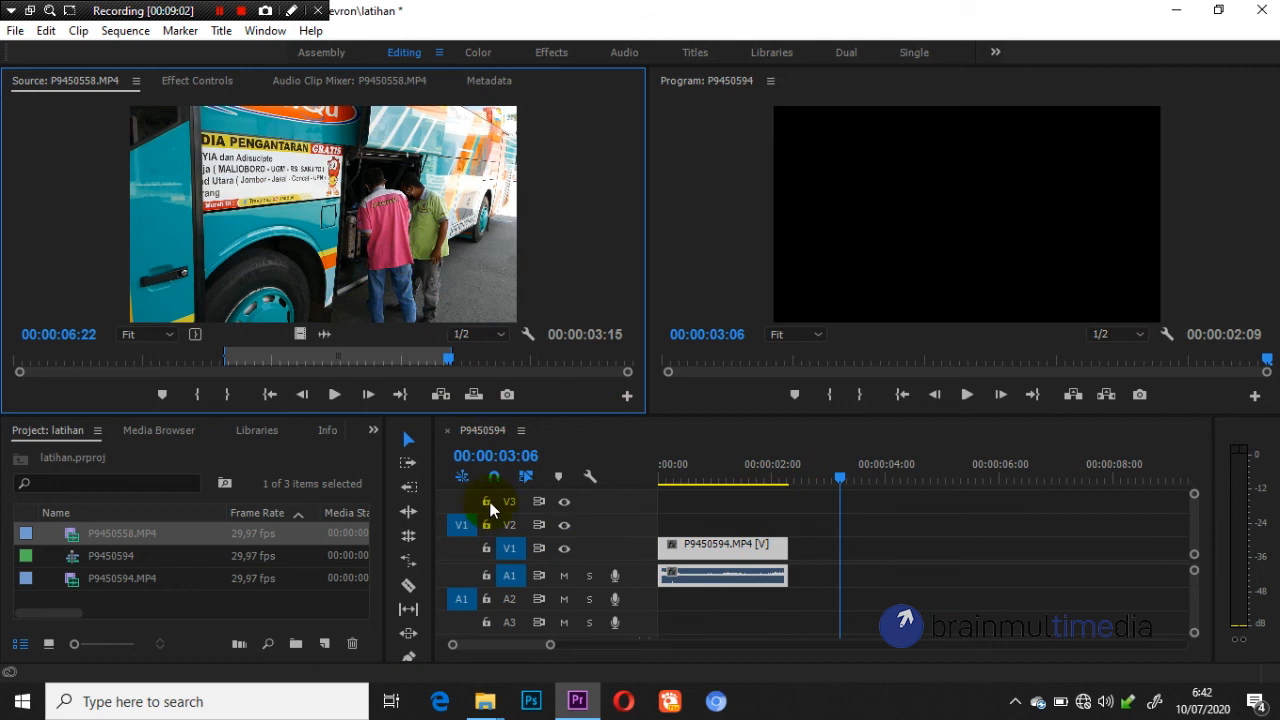
Patch the source video back to track V1 and the source audio back to A1
left_click(468, 548)
left_click(466, 577)
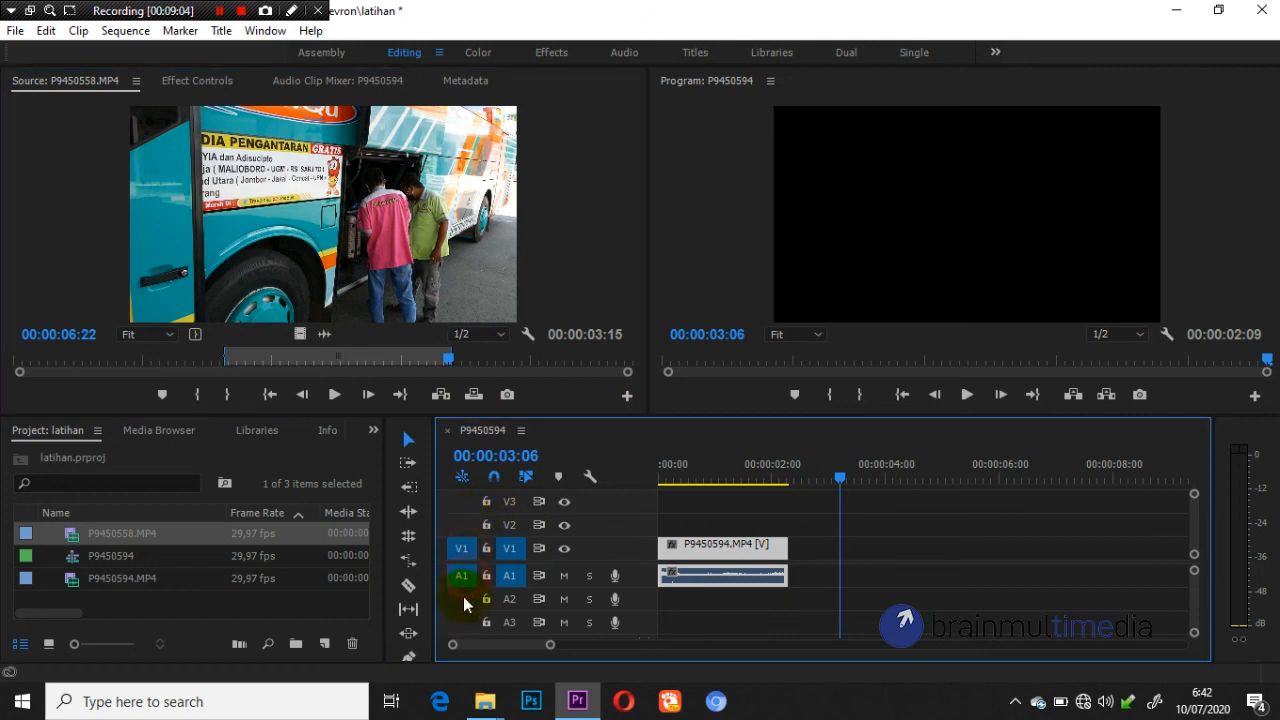
Overwrite the marked P9450558.MP4 source range onto V1 and A1 at 00:00:03:06
left_click(475, 227)
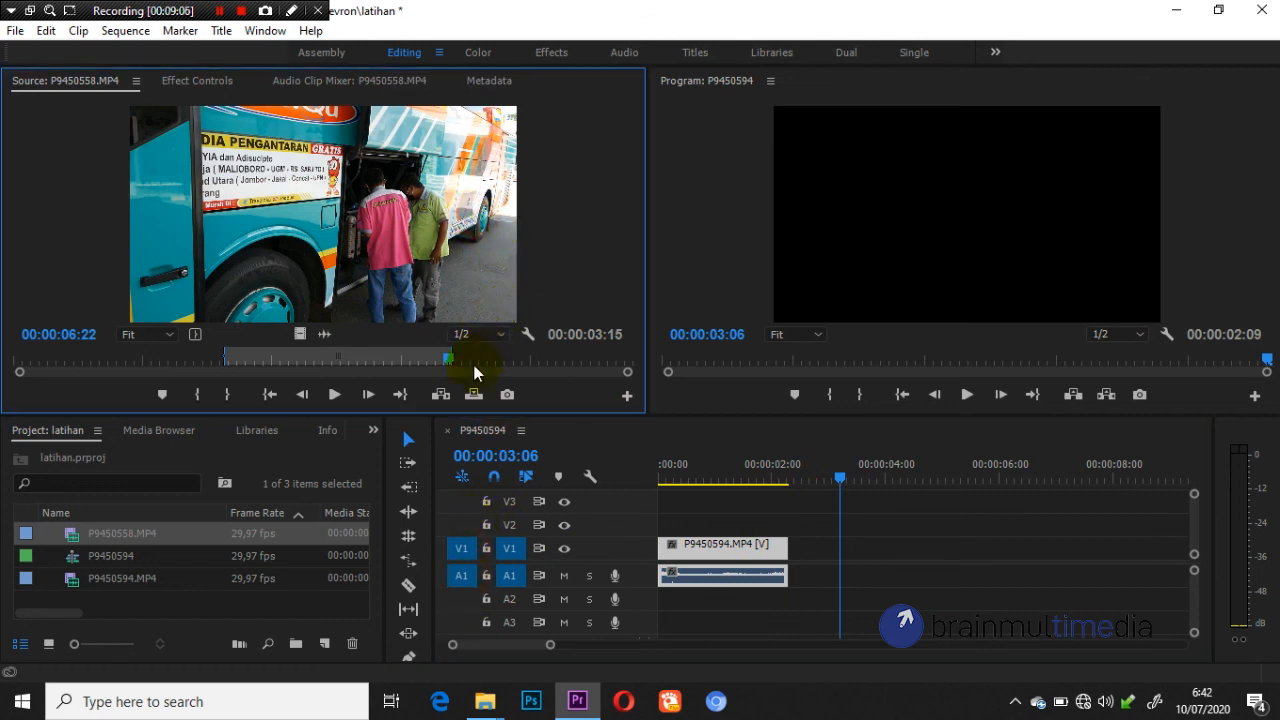
left_click(474, 394)
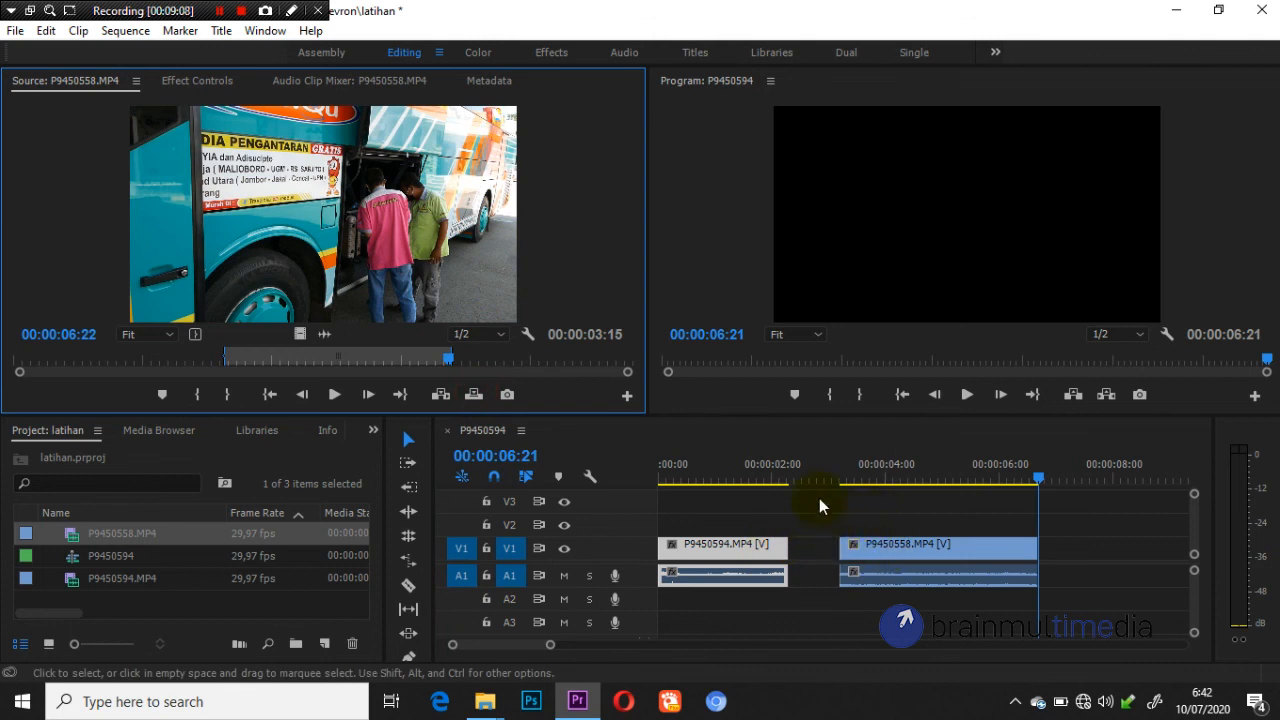
Move the P9450558.MP4 clip about one second later on V1 and A1, and ripple delete the gap between the two clips
left_click(820, 466)
left_click_drag(864, 548, 923, 557)
right_click(847, 553)
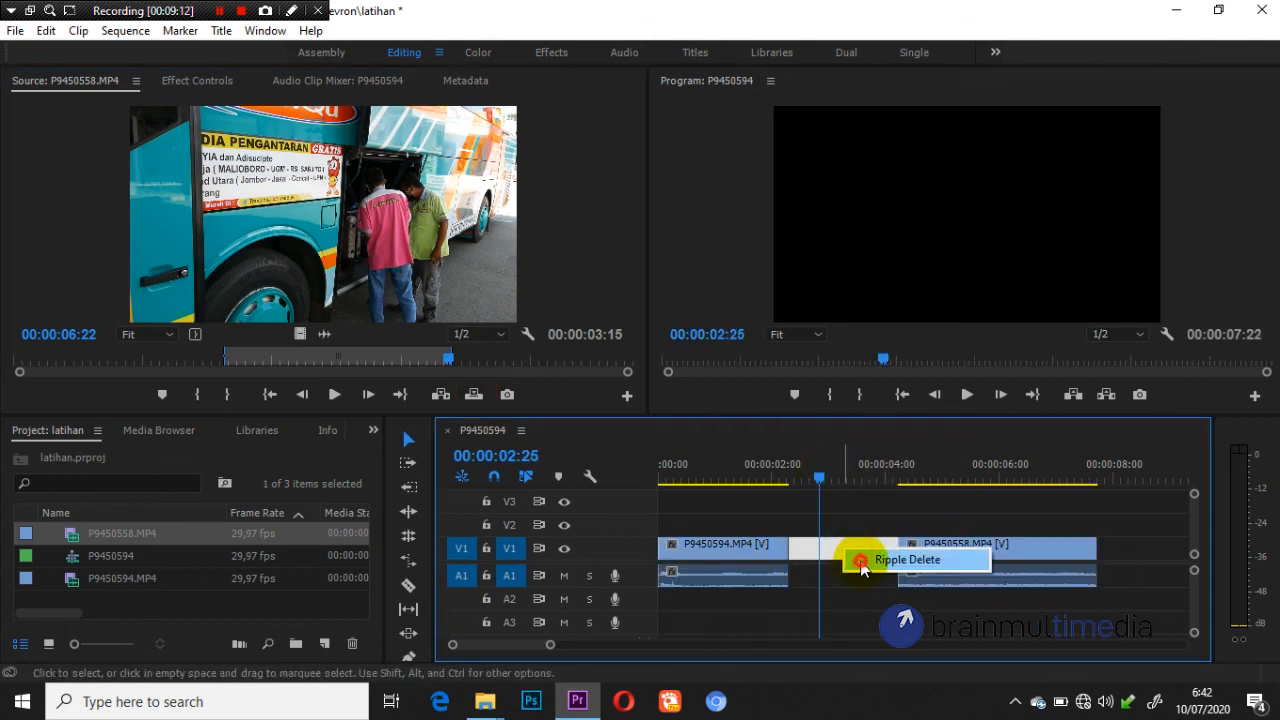
left_click(856, 558)
Play the sequence from its start across the cut between the two clips and stop at 00:00:03:26
left_click_drag(763, 476, 557, 482)
key("space")
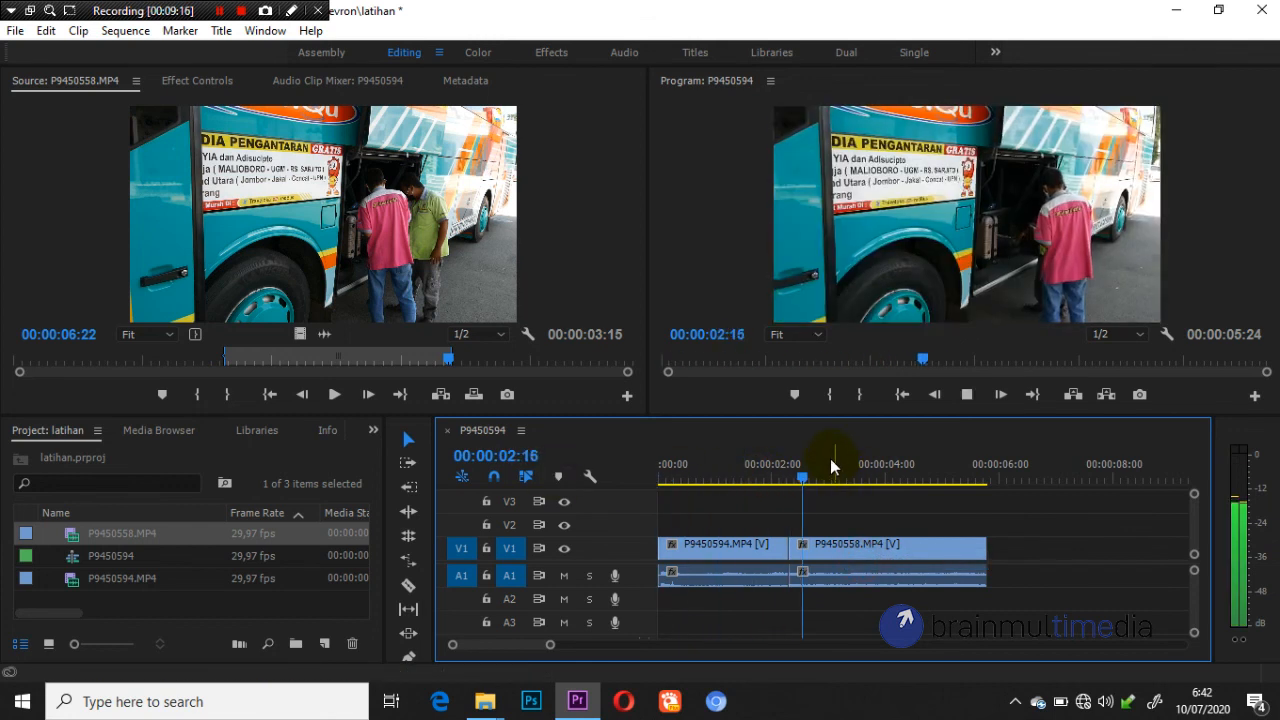
key("space")
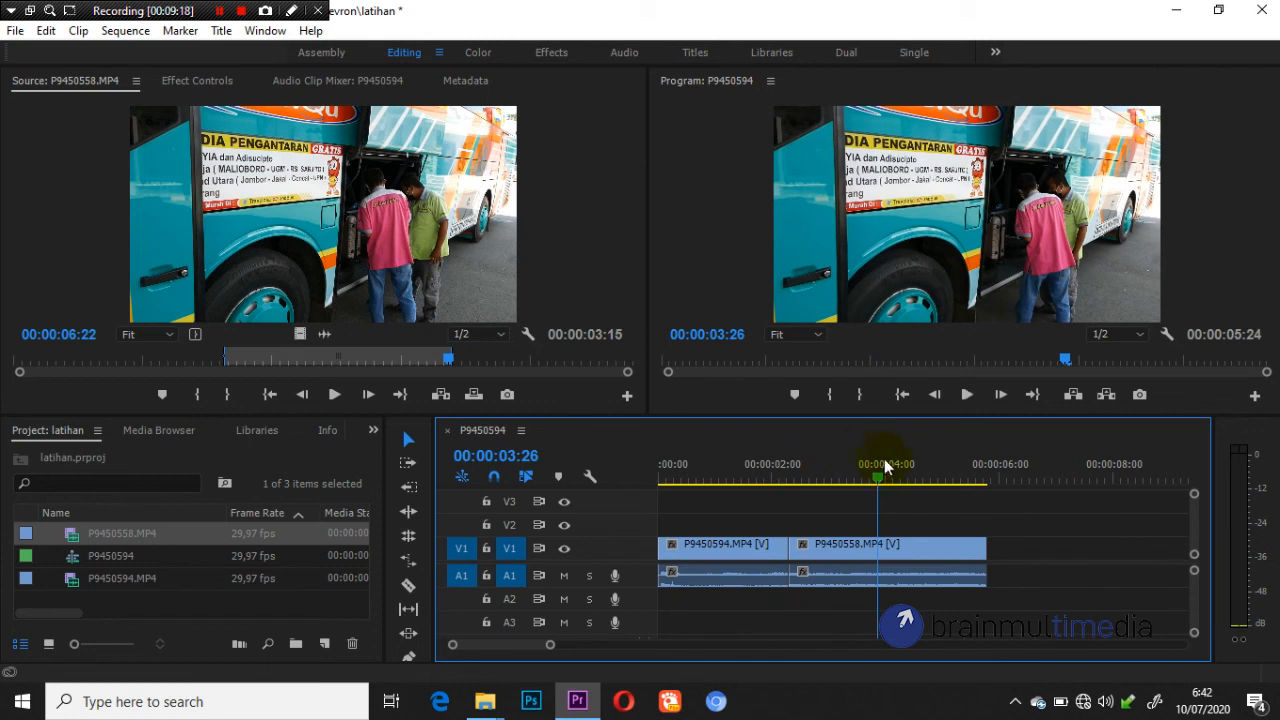
Scrub the sequence back to 00:00:01:08, the source clip through to 00:00:08:26, and the sequence forward to 00:00:03:11
left_click_drag(860, 476, 732, 500)
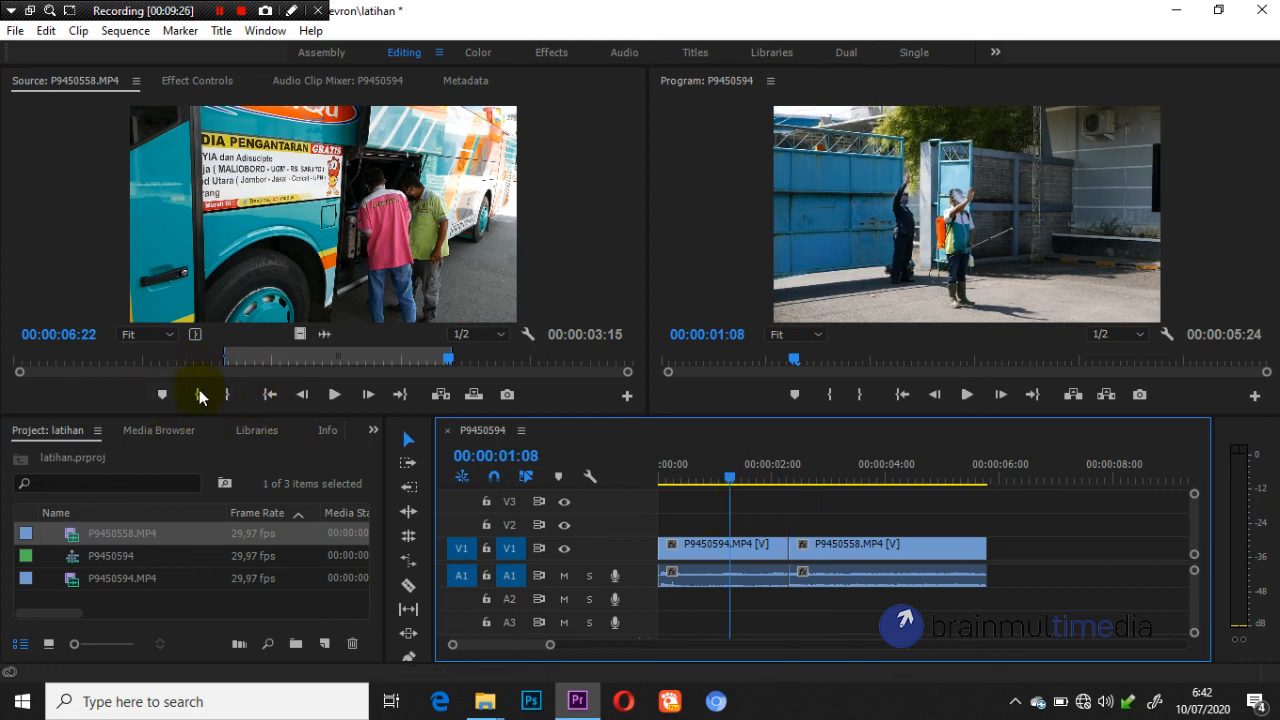
left_click_drag(182, 359, 43, 362)
left_click_drag(307, 361, 586, 356)
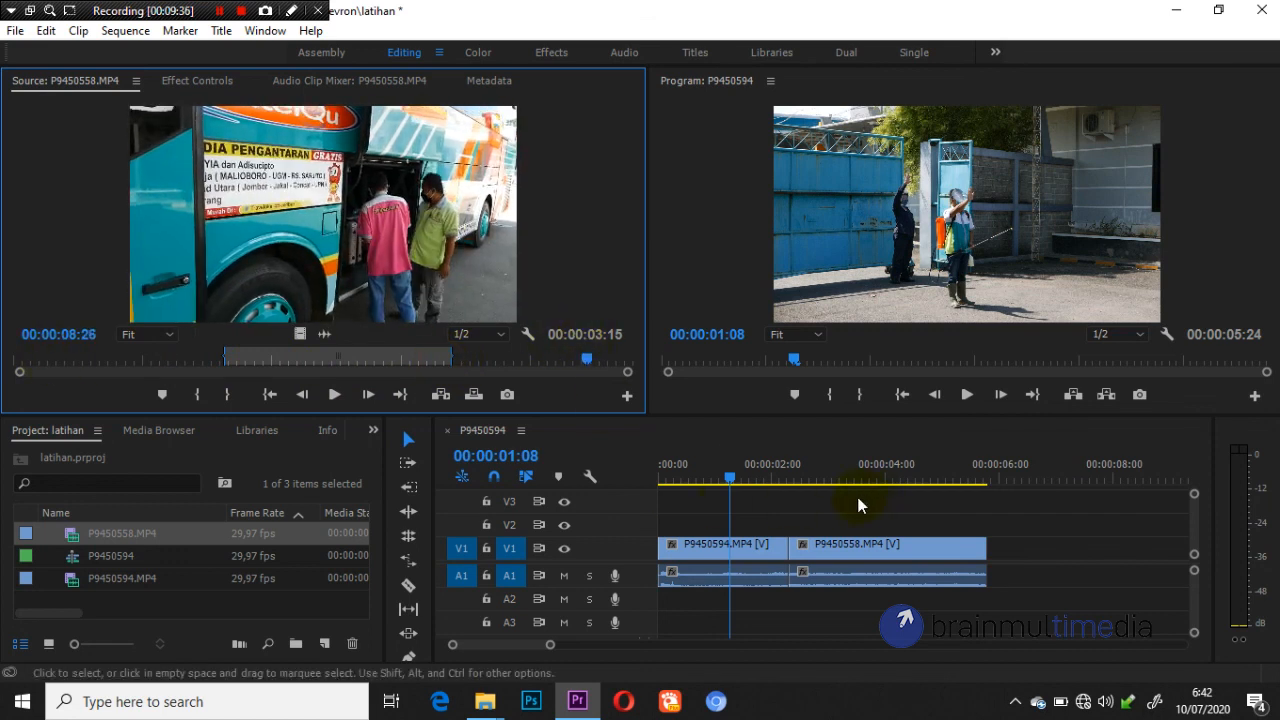
left_click(771, 482)
left_click_drag(797, 490, 849, 466)
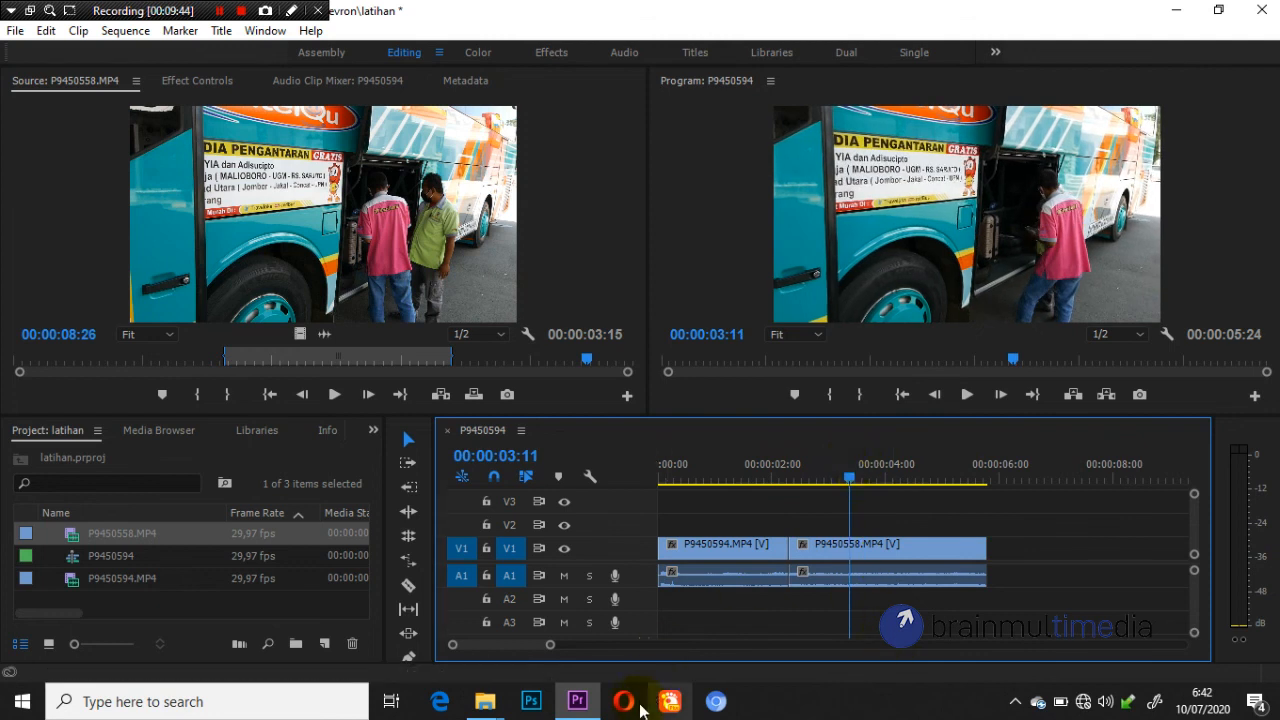
left_click(1016, 703)
left_click(1034, 663)
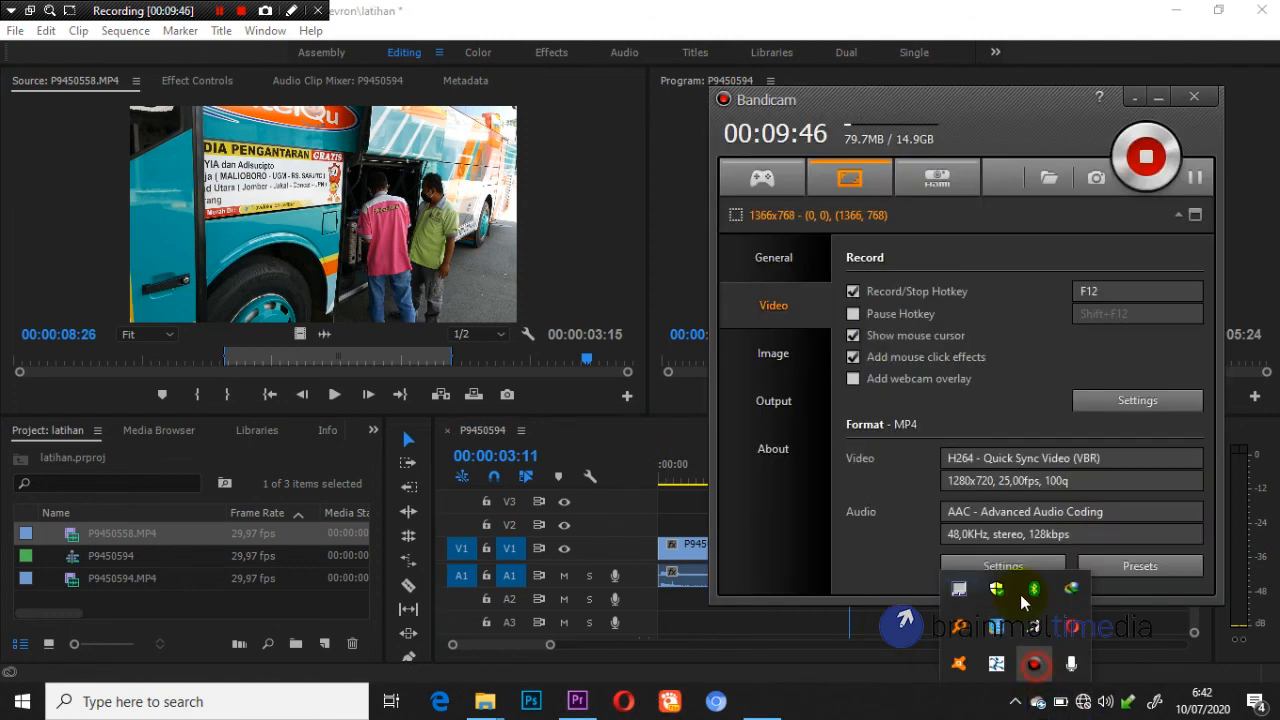